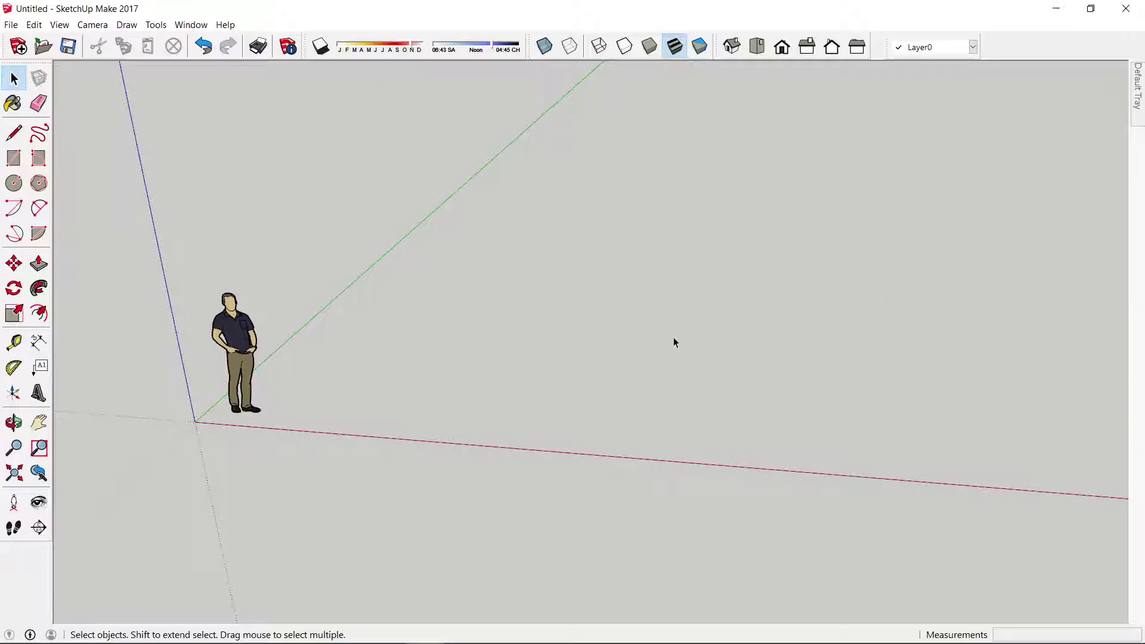
Draw an 8064 × 251 mm footprint along the red axis and push it up 3320 mm
{"action": "key", "text": "r"}
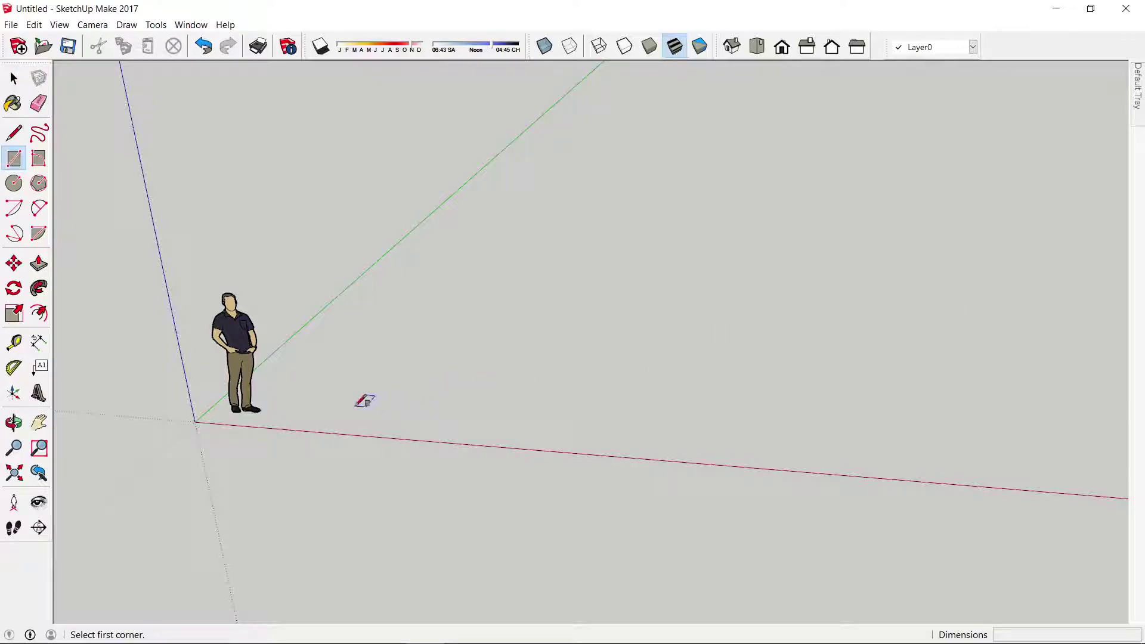
{"action": "left_click", "coordinate": [359, 405]}
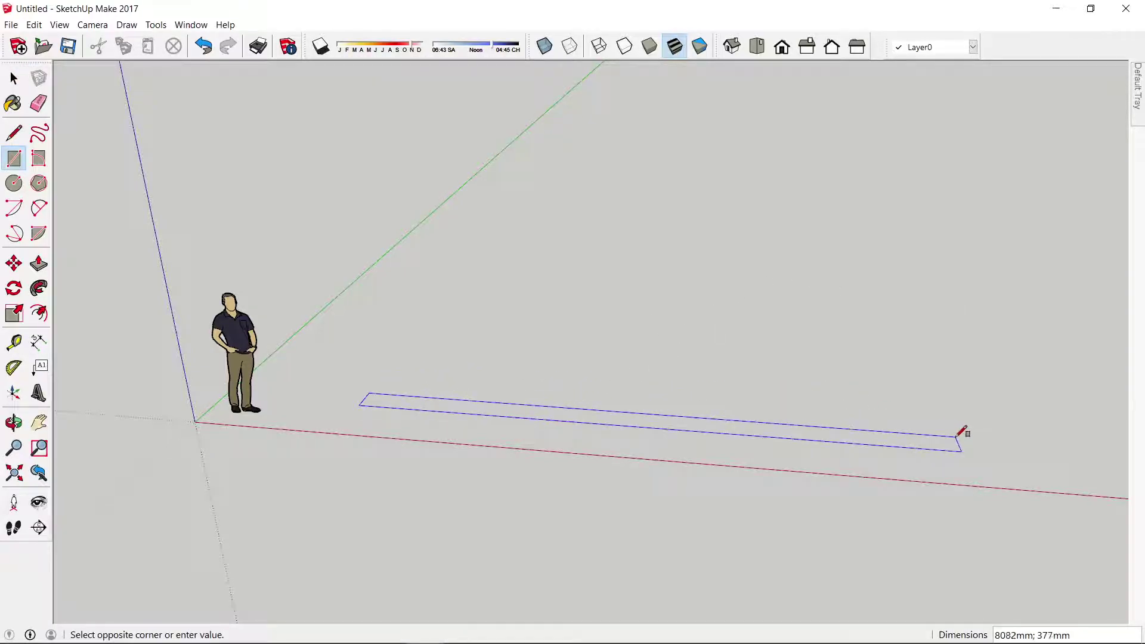
{"action": "left_click", "coordinate": [957, 437]}
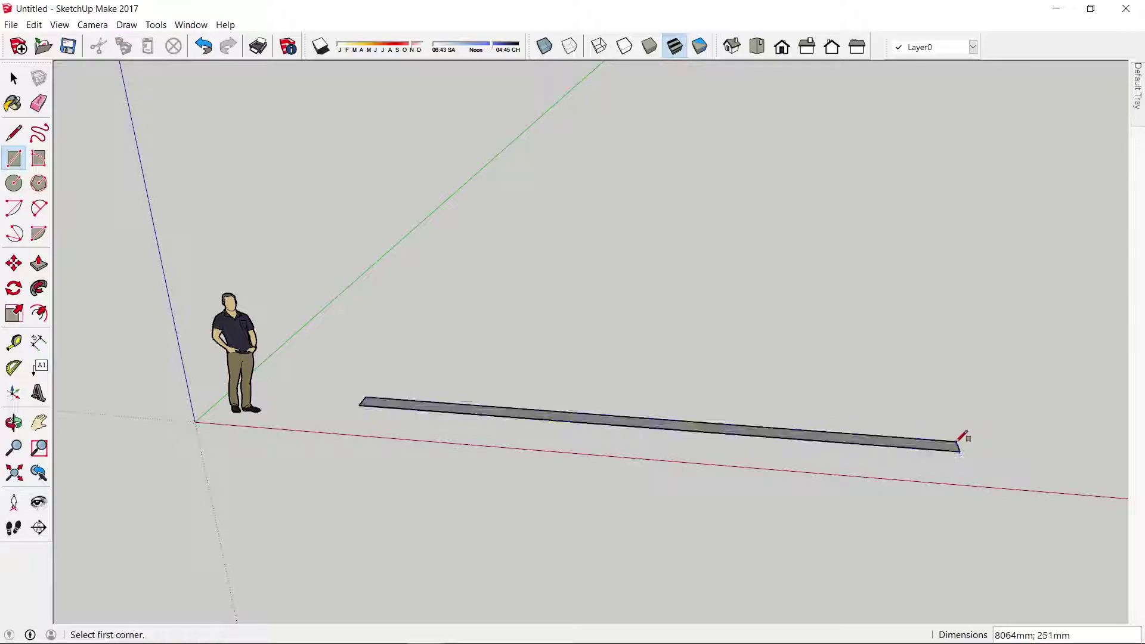
{"action": "key", "text": "p"}
{"action": "left_click_drag", "start_coordinate": [781, 450], "coordinate": [786, 194]}
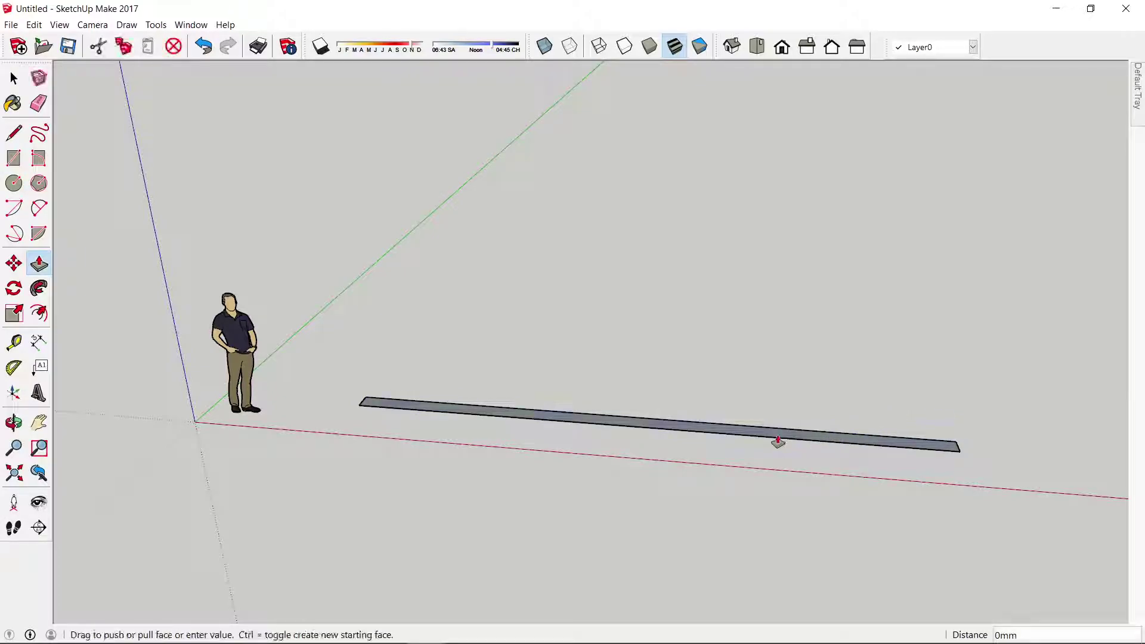
{"action": "key", "text": "space"}
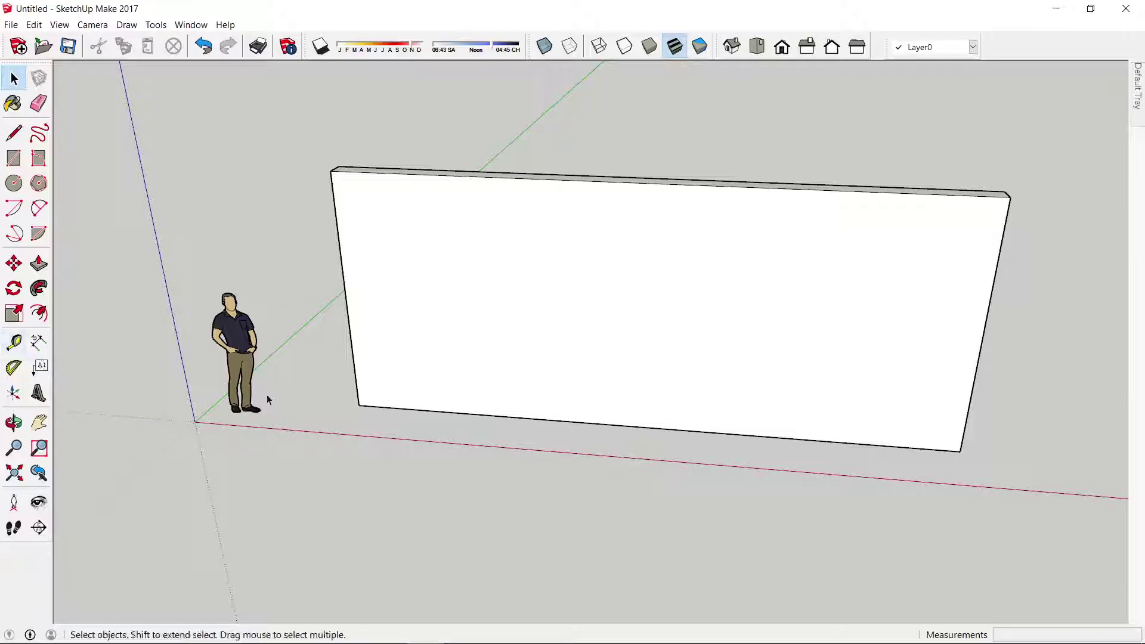
Place vertical wall guides successively 1000, 900, 2000 and 2400 mm from the left edge
{"action": "key", "text": "t"}
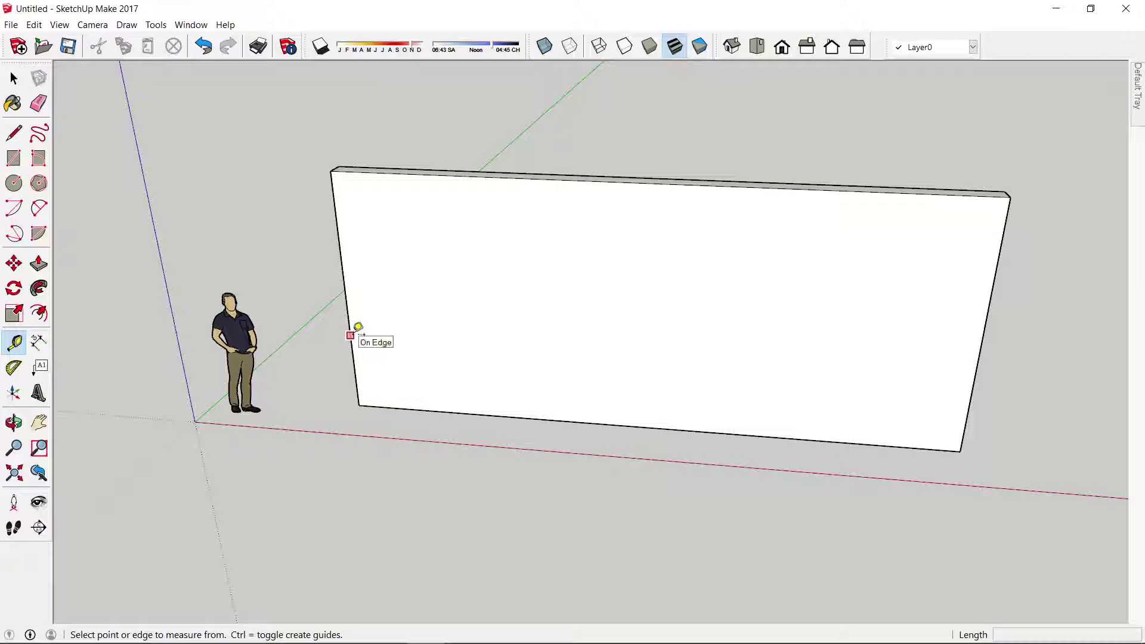
{"action": "left_click", "coordinate": [351, 335]}
{"action": "type", "text": "1000"}
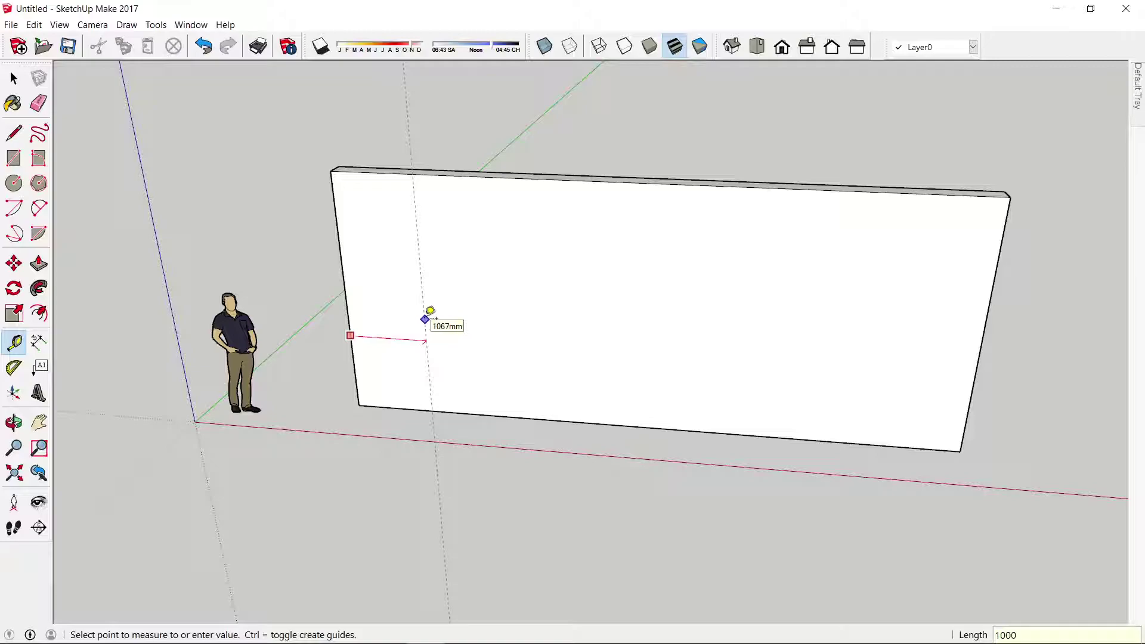
{"action": "key", "text": "Return"}
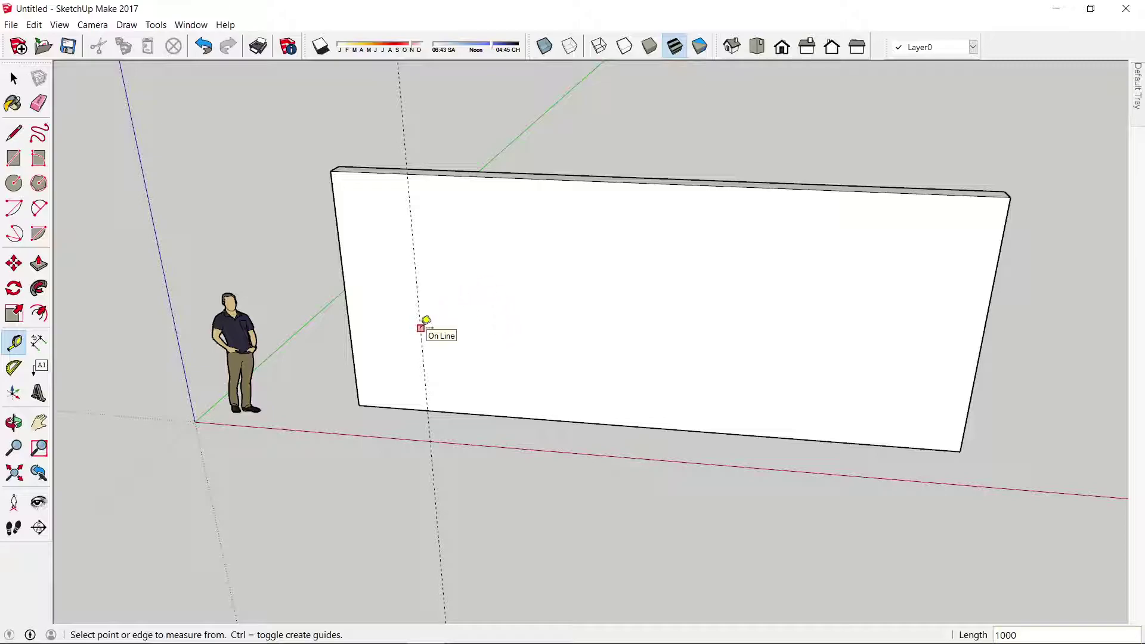
{"action": "left_click", "coordinate": [422, 327]}
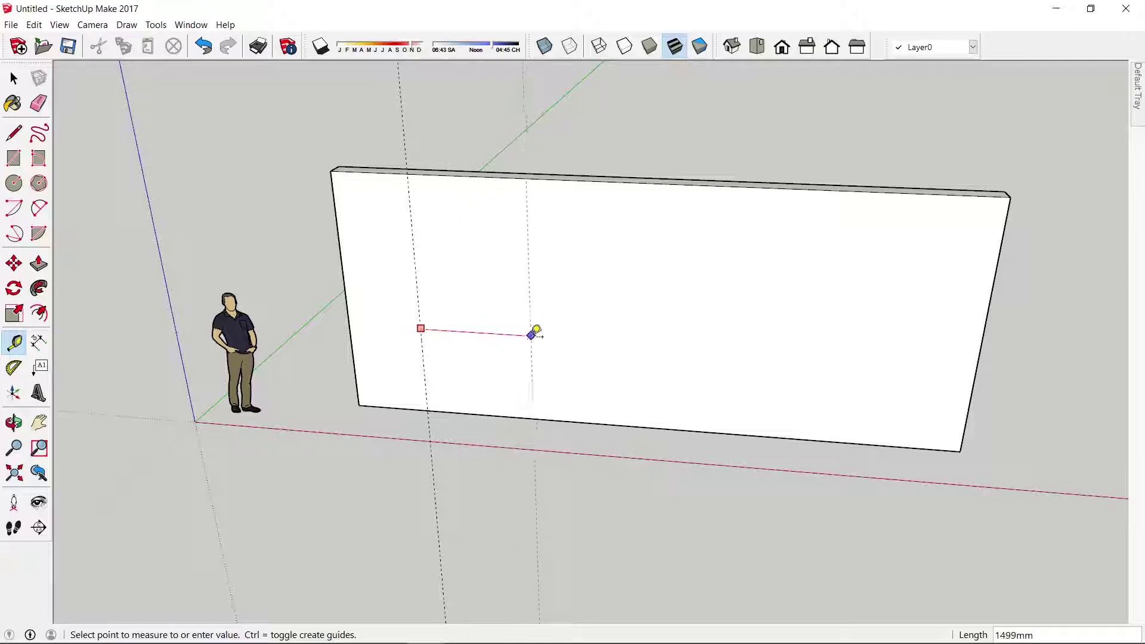
{"action": "type", "text": "9"}
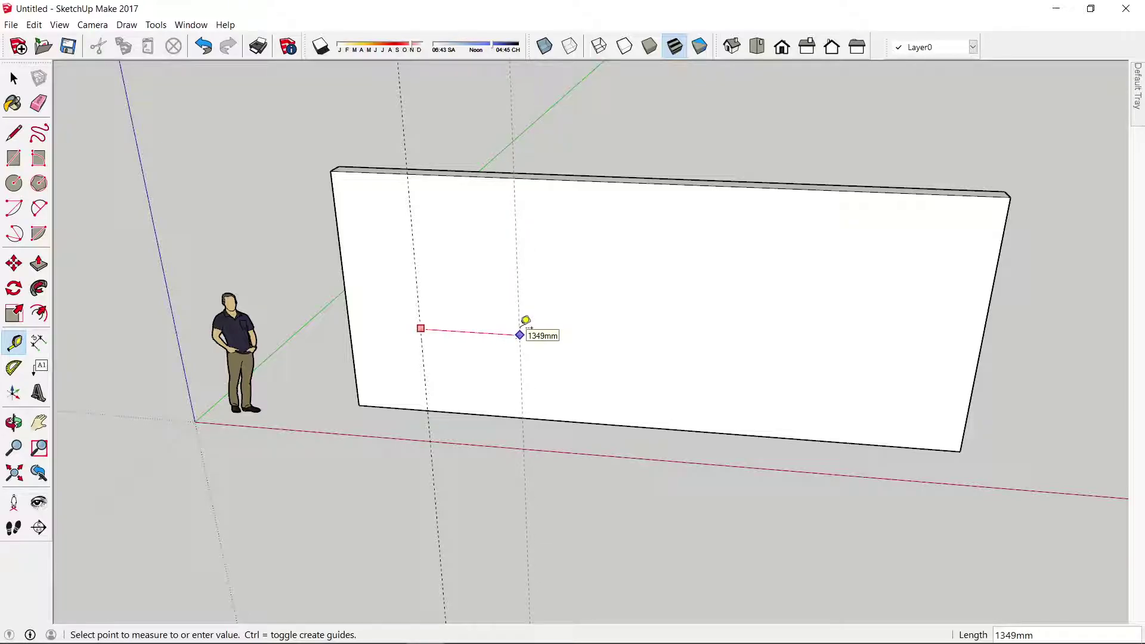
{"action": "type", "text": "0"}
{"action": "key", "text": "Return"}
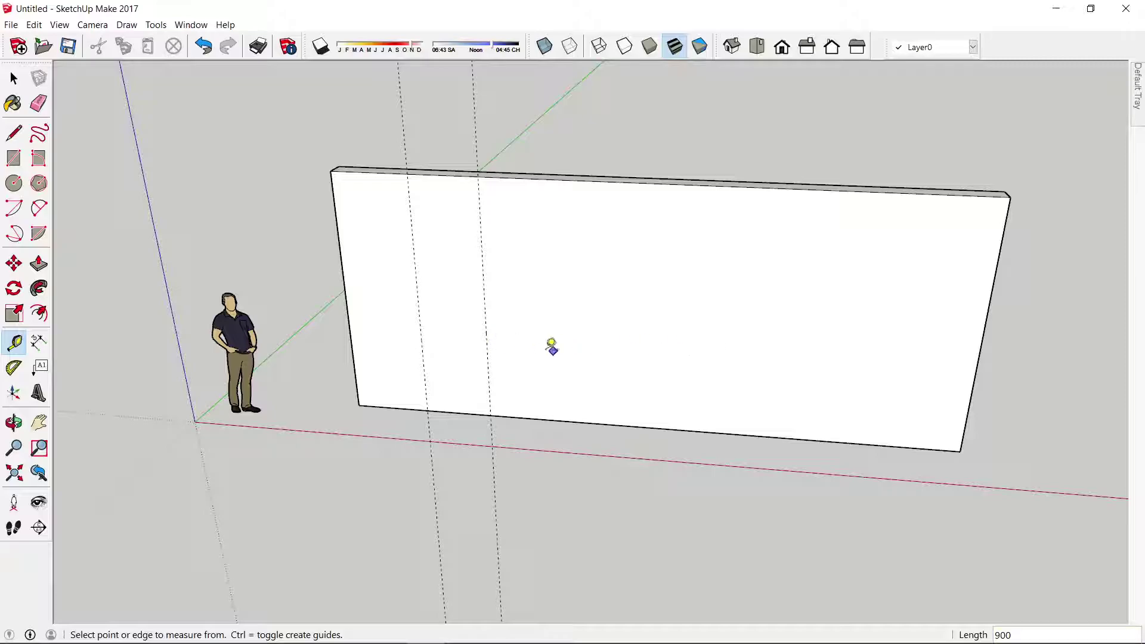
{"action": "left_click", "coordinate": [487, 351]}
{"action": "type", "text": "2000"}
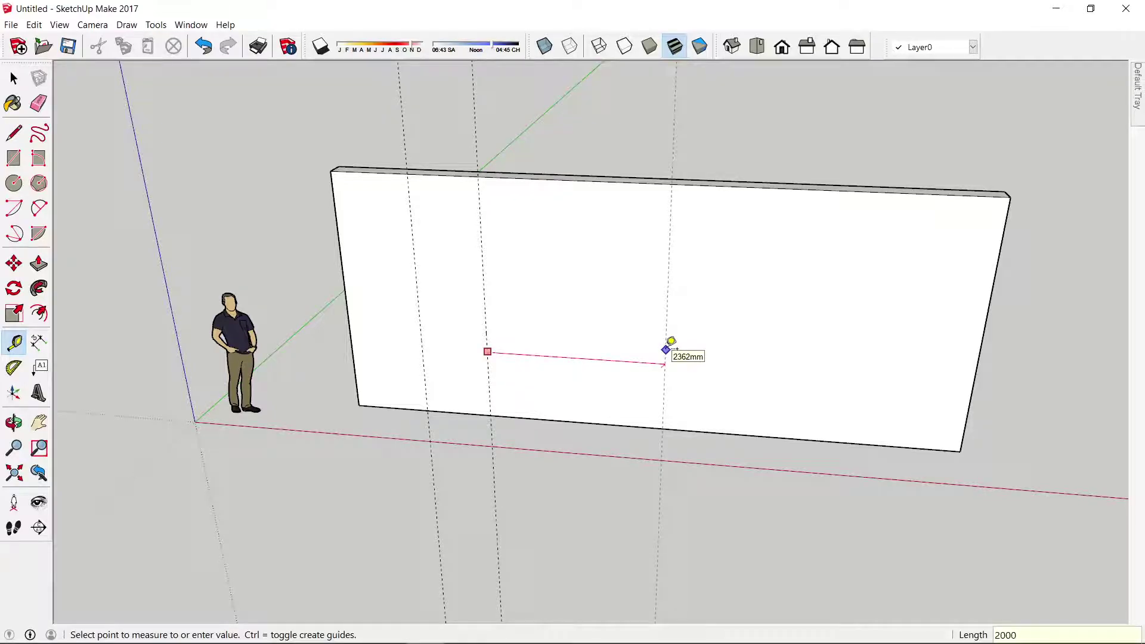
{"action": "key", "text": "Return"}
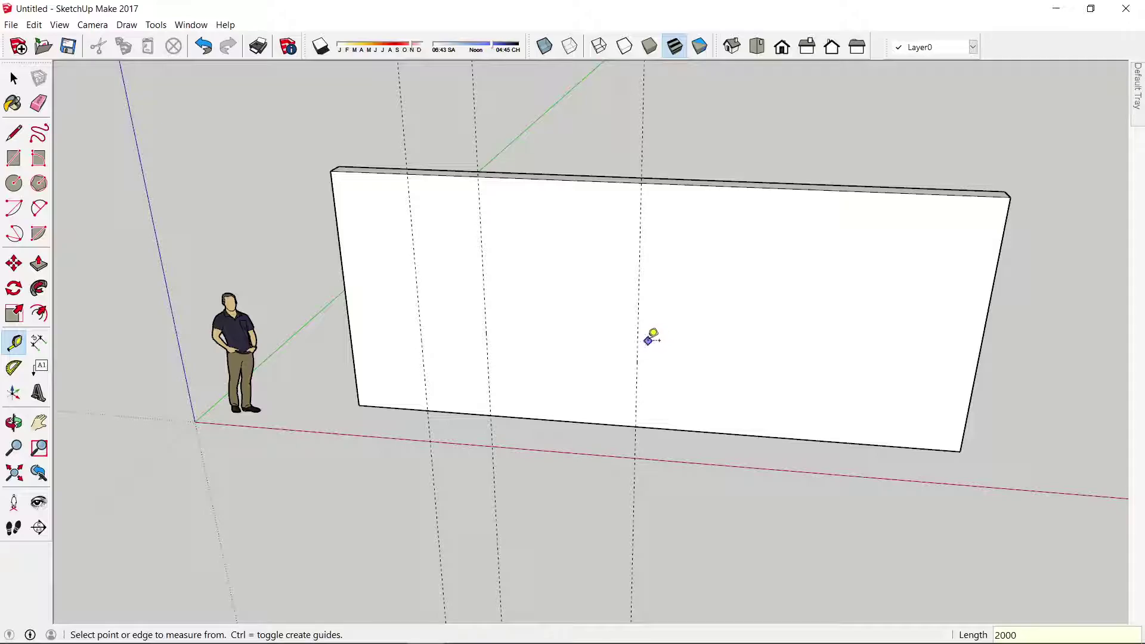
{"action": "left_click", "coordinate": [637, 347]}
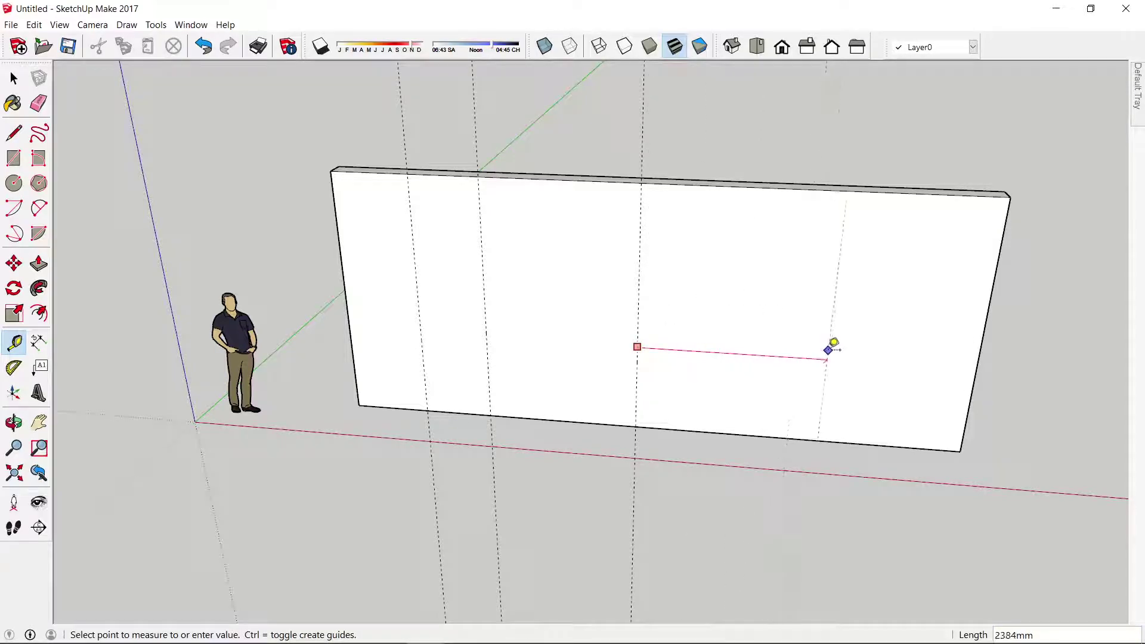
{"action": "type", "text": "2400"}
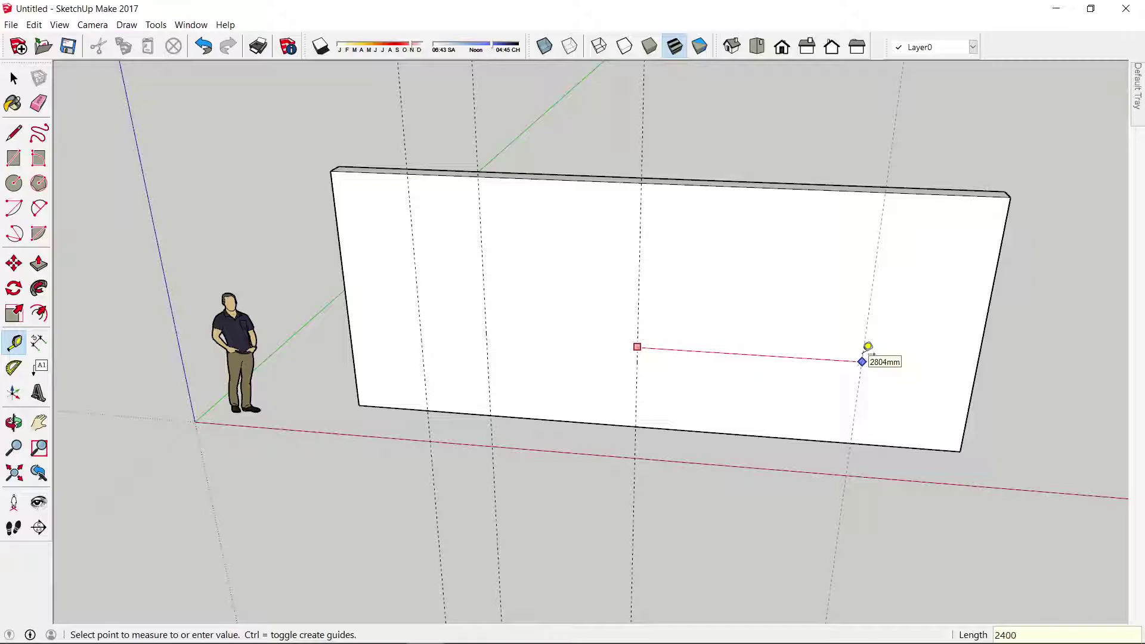
{"action": "key", "text": "Return"}
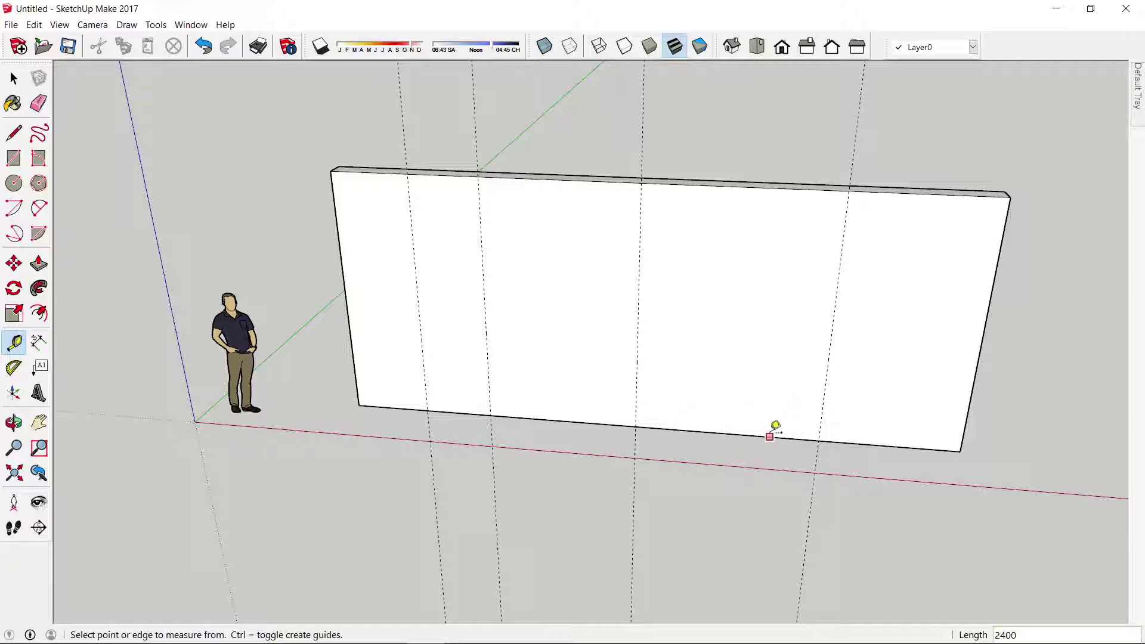
Place horizontal wall guides 900 mm above the bottom edge and 1300 mm above that
{"action": "left_click", "coordinate": [727, 434]}
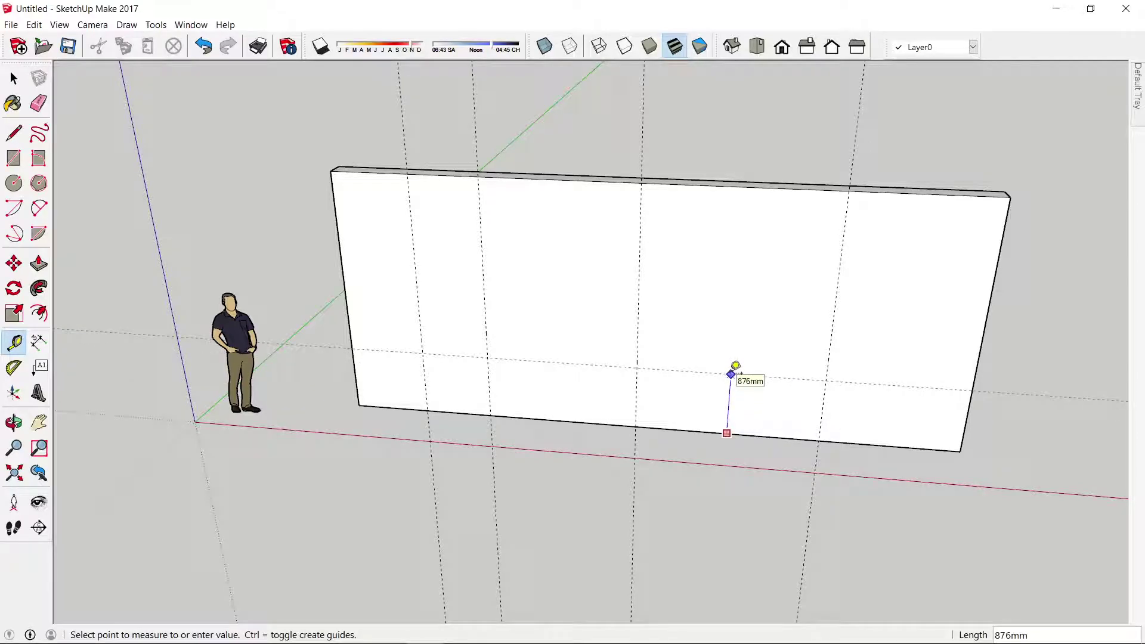
{"action": "type", "text": "0"}
{"action": "key", "text": "Return"}
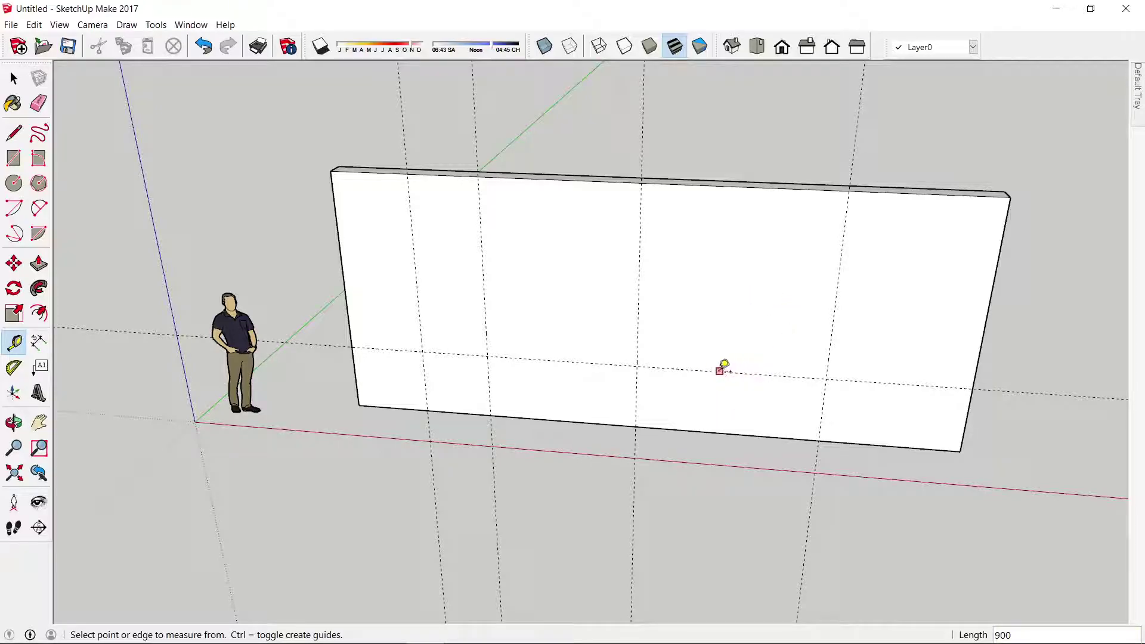
{"action": "left_click", "coordinate": [746, 373]}
{"action": "type", "text": "1300"}
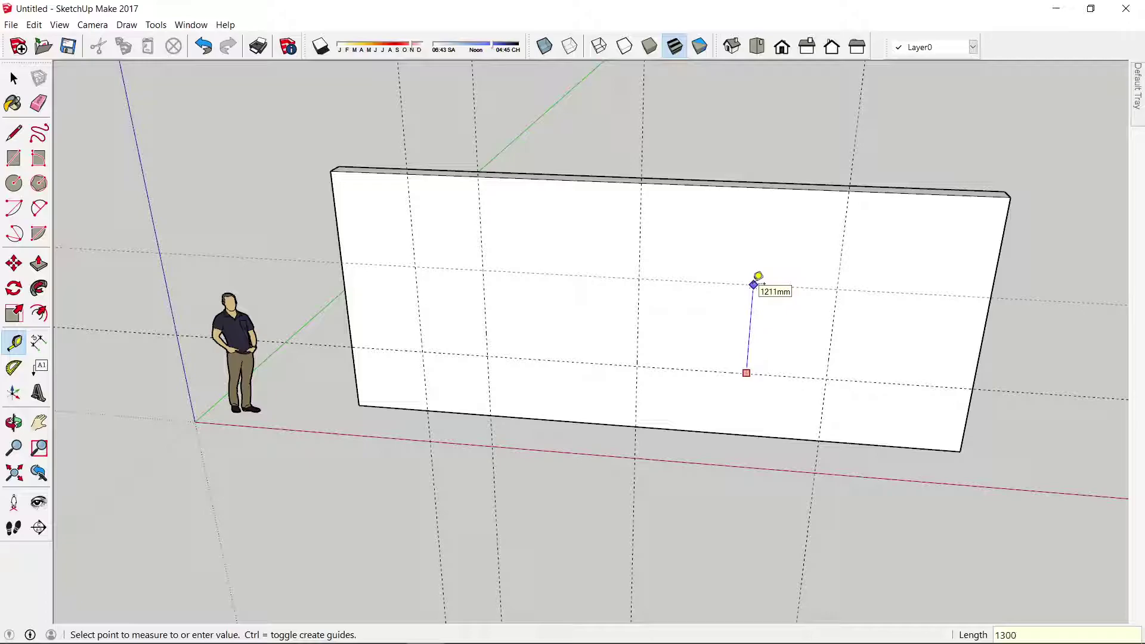
{"action": "key", "text": "Return"}
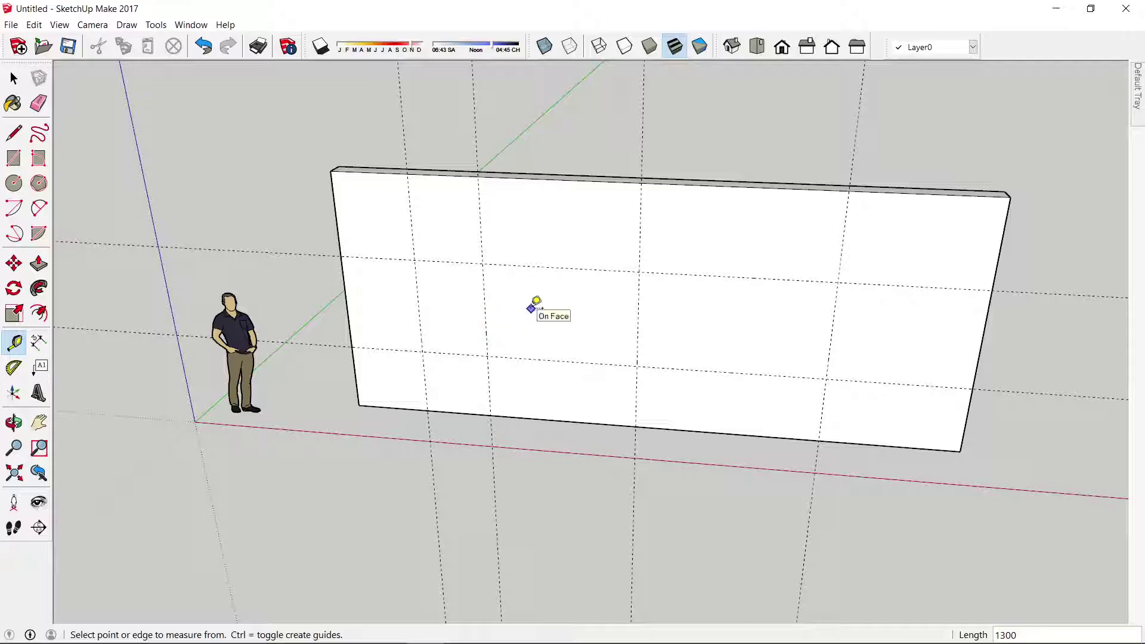
{"action": "key", "text": "r"}
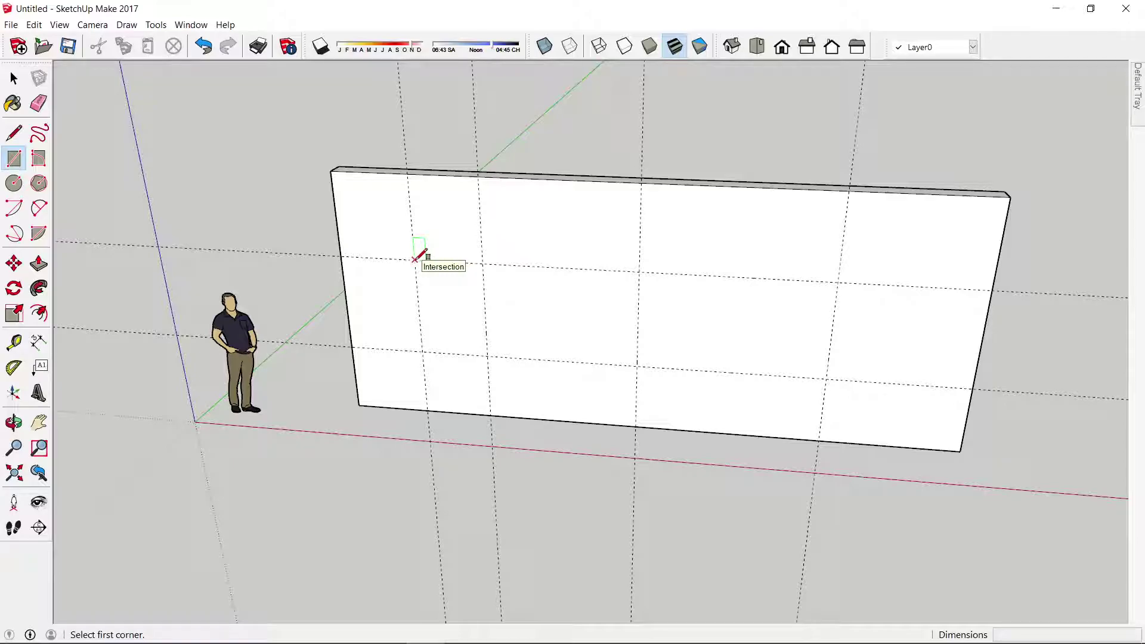
Outline door and window rectangles on the wall between guide intersections
{"action": "left_click", "coordinate": [415, 259]}
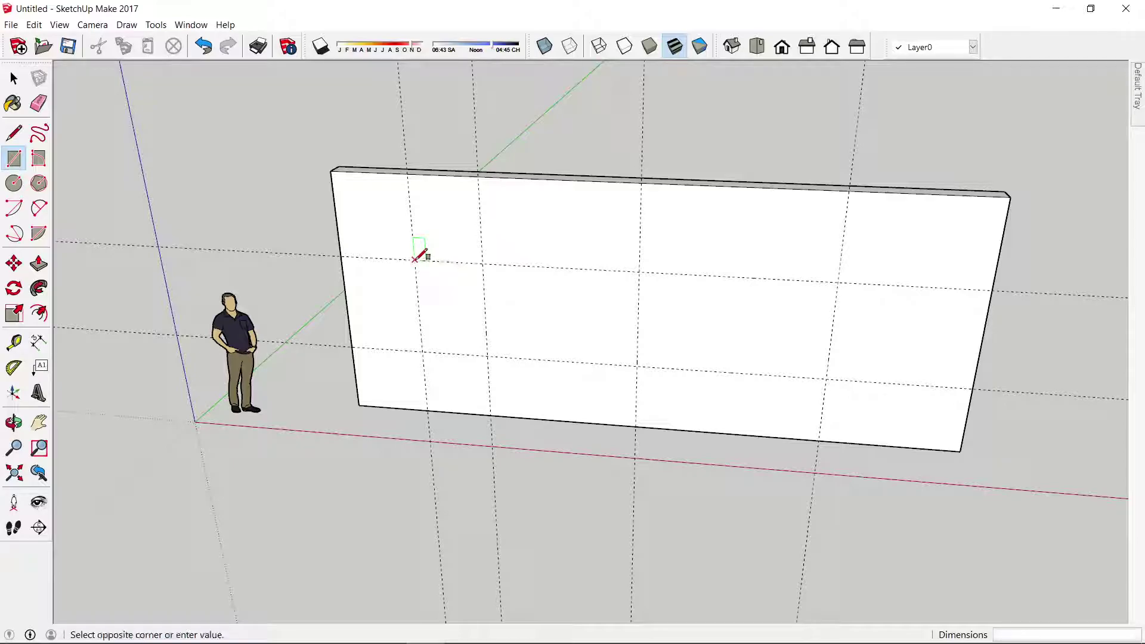
{"action": "left_click", "coordinate": [490, 408]}
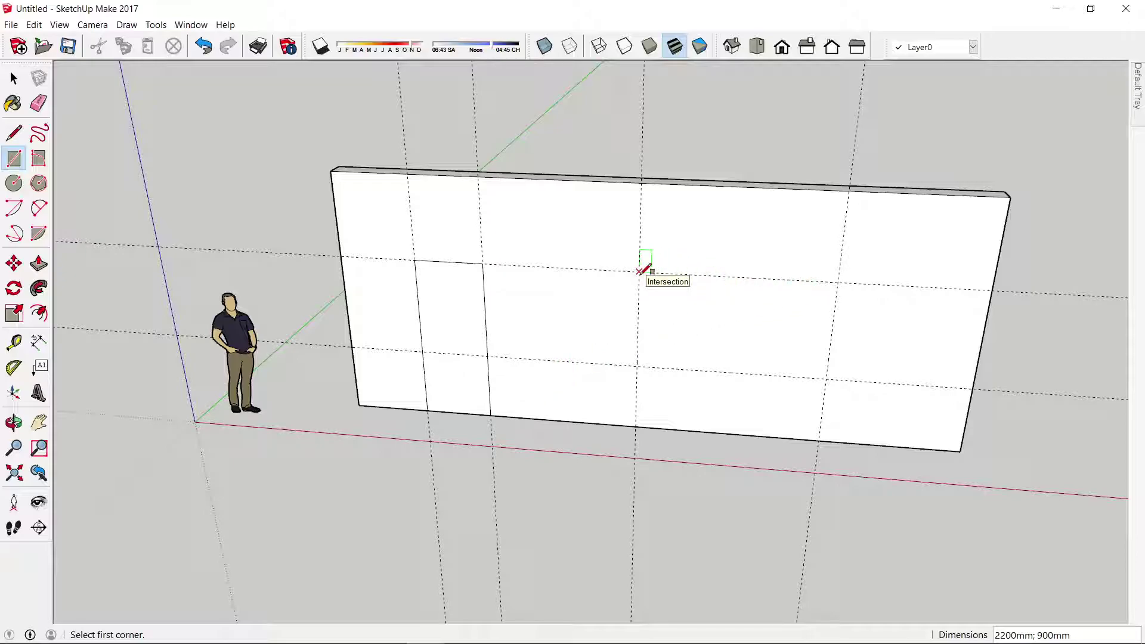
{"action": "left_click", "coordinate": [640, 272]}
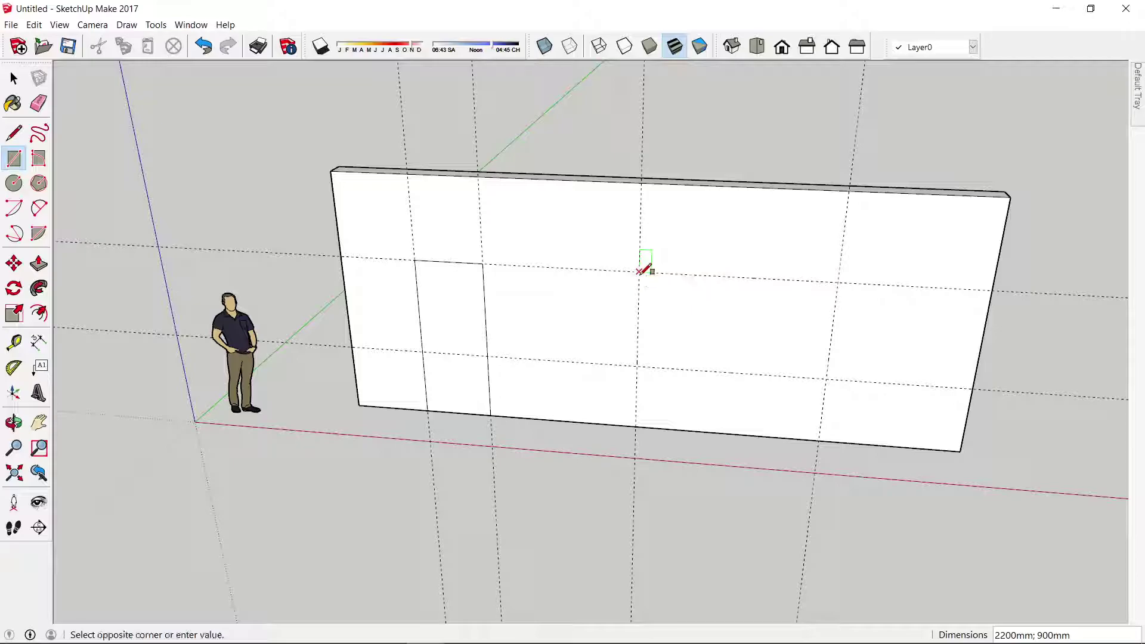
{"action": "left_click", "coordinate": [828, 376]}
{"action": "key", "text": "space"}
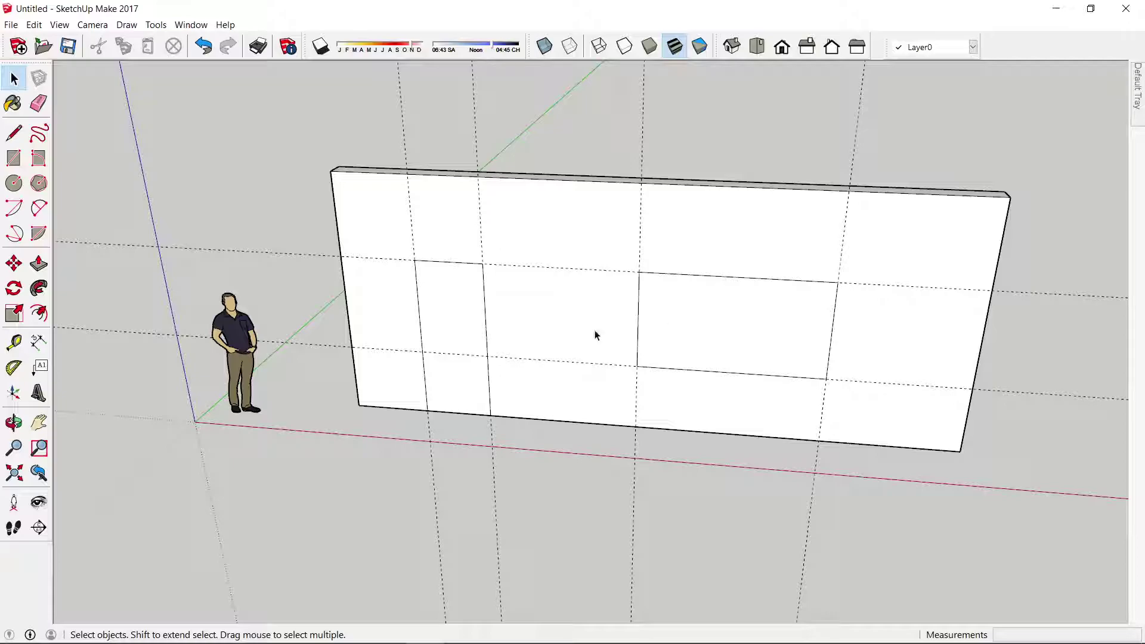
Push the window and door faces through the wall to open them
{"action": "key", "text": "p"}
{"action": "left_click", "coordinate": [680, 308]}
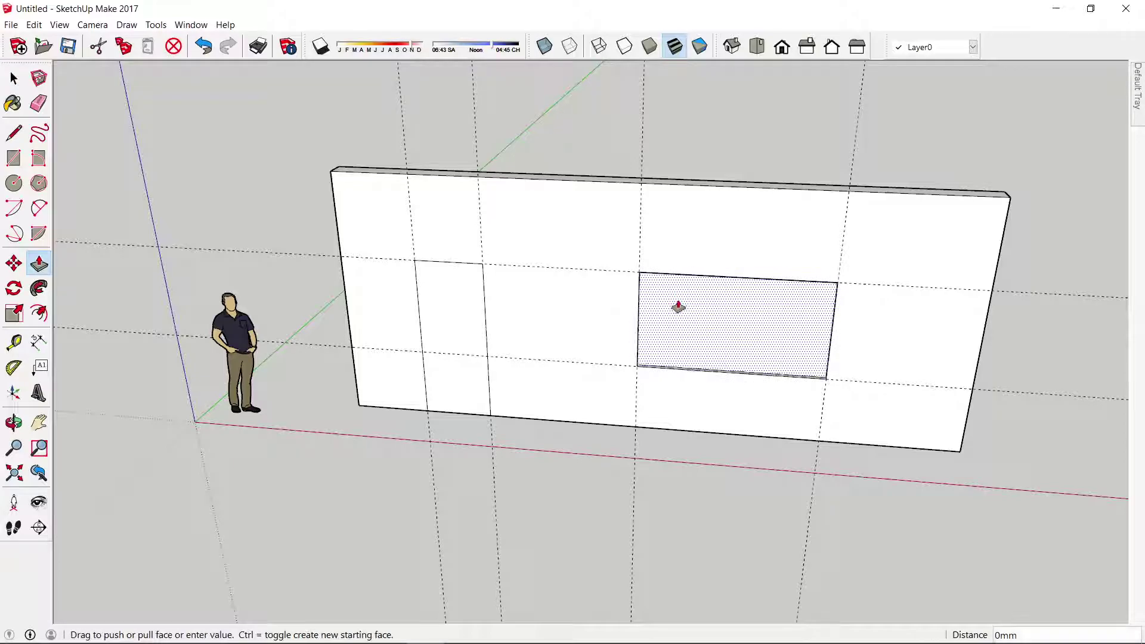
{"action": "left_click", "coordinate": [764, 311]}
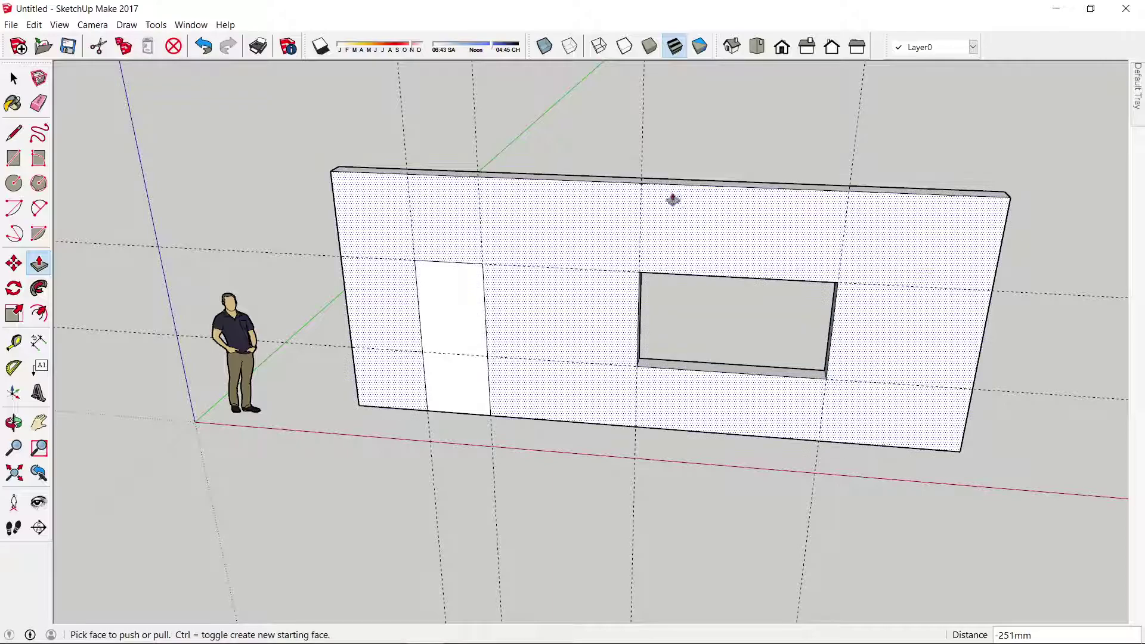
{"action": "left_click", "coordinate": [449, 314]}
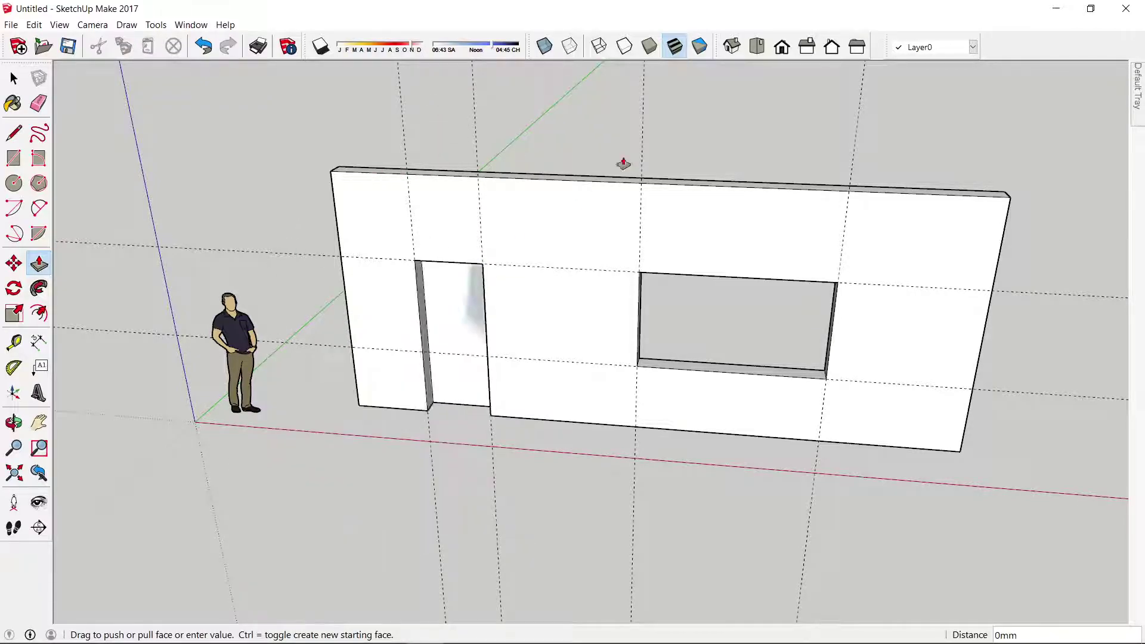
{"action": "scroll", "coordinate": [558, 226], "scroll_direction": "down", "scroll_amount": 2}
{"action": "middle_click_drag", "start_coordinate": [604, 189], "coordinate": [504, 318]}
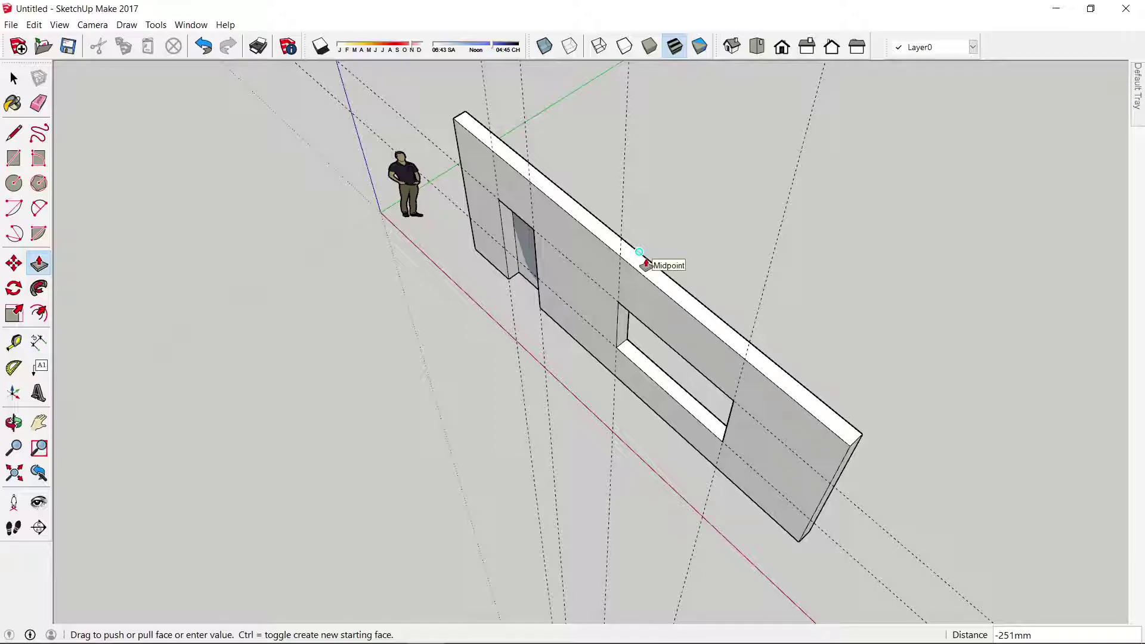
{"action": "left_click", "coordinate": [644, 263]}
Orbit the view to see the wall's end at a steep angle
{"action": "mouse_move", "coordinate": [449, 378]}
{"action": "middle_mouse_down"}
{"action": "mouse_move", "coordinate": [922, 90]}
{"action": "mouse_move", "coordinate": [476, 238]}
{"action": "mouse_move", "coordinate": [619, 355]}
{"action": "mouse_move", "coordinate": [792, 279]}
{"action": "mouse_move", "coordinate": [777, 244]}
{"action": "mouse_move", "coordinate": [603, 324]}
{"action": "mouse_move", "coordinate": [672, 320]}
{"action": "mouse_move", "coordinate": [692, 284]}
{"action": "mouse_move", "coordinate": [681, 273]}
{"action": "middle_mouse_up"}
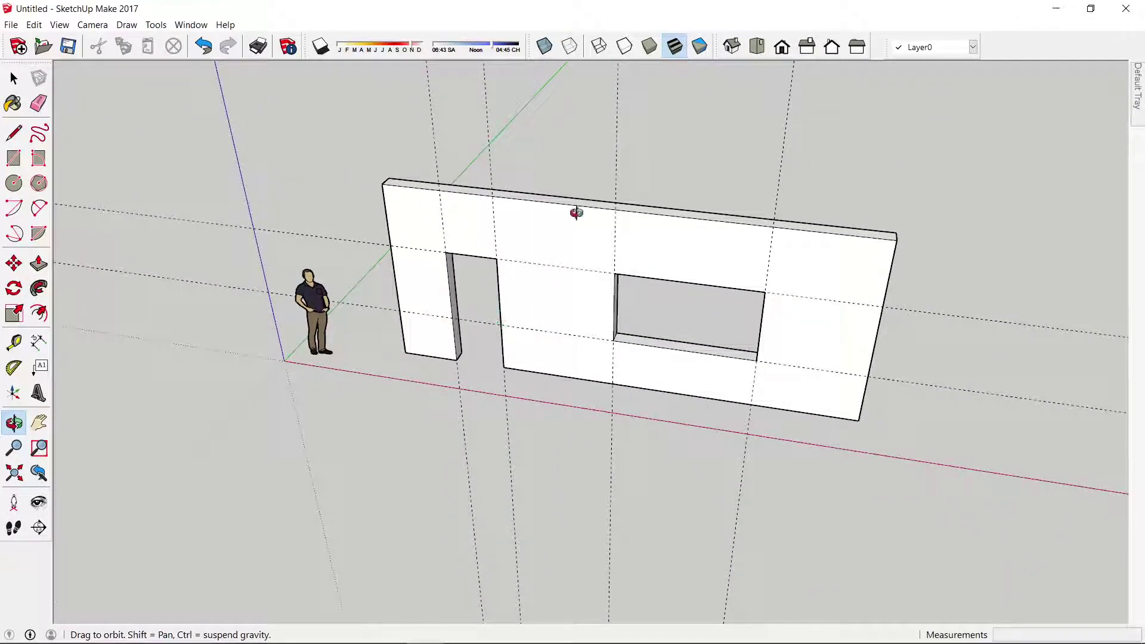
{"action": "key", "text": "space"}
{"action": "scroll", "coordinate": [591, 281], "scroll_direction": "down", "scroll_amount": 2}
{"action": "mouse_move", "coordinate": [591, 281]}
{"action": "middle_mouse_down"}
{"action": "mouse_move", "coordinate": [714, 256]}
{"action": "mouse_move", "coordinate": [563, 317]}
{"action": "mouse_move", "coordinate": [719, 284]}
{"action": "middle_mouse_up"}
{"action": "mouse_move", "coordinate": [764, 341]}
{"action": "middle_mouse_down"}
{"action": "mouse_move", "coordinate": [611, 396]}
{"action": "mouse_move", "coordinate": [739, 332]}
{"action": "middle_mouse_up"}
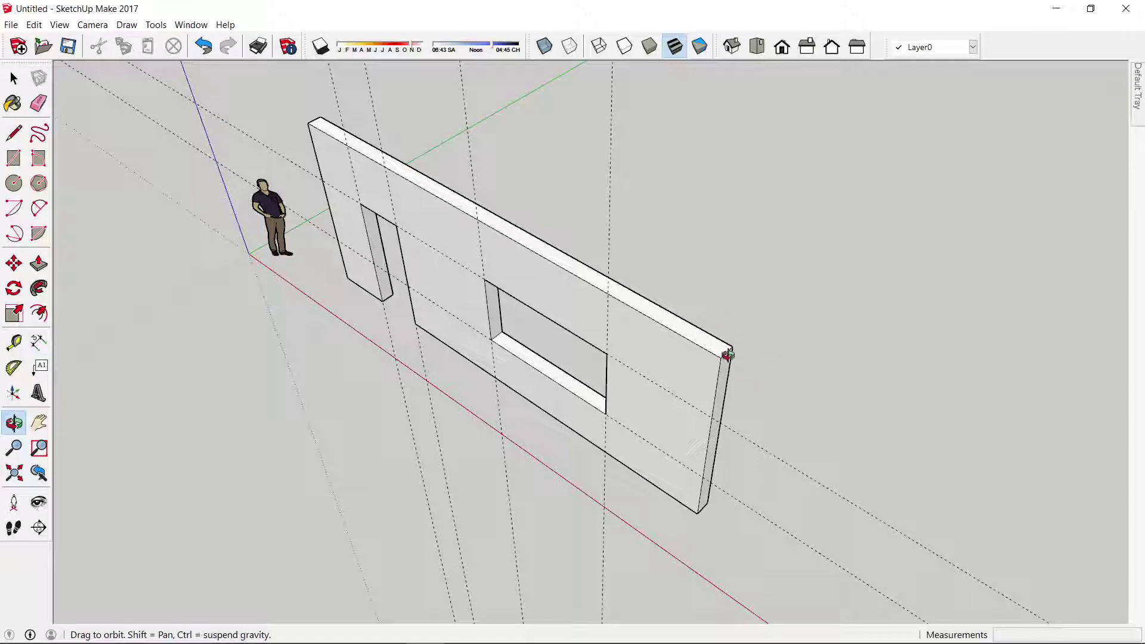
{"action": "scroll", "coordinate": [731, 357], "scroll_direction": "up", "scroll_amount": 1}
Measure the wall thickness and enter 200 mm, confirming the model resize
{"action": "key", "text": "t"}
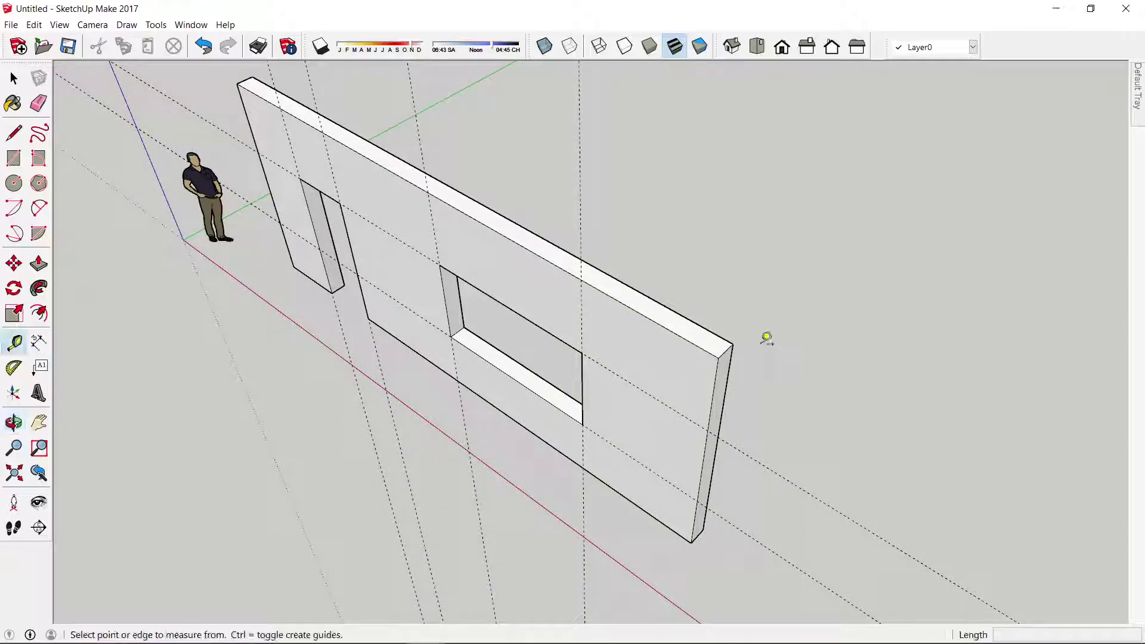
{"action": "scroll", "coordinate": [746, 346], "scroll_direction": "up", "scroll_amount": 1}
{"action": "left_click", "coordinate": [717, 351]}
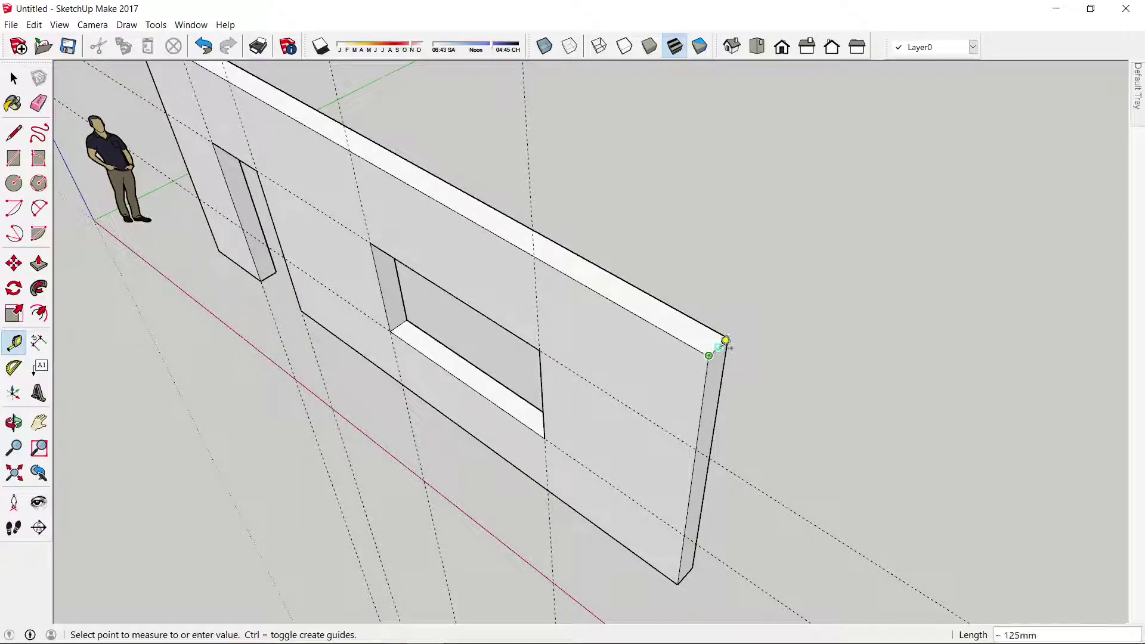
{"action": "left_click", "coordinate": [736, 334]}
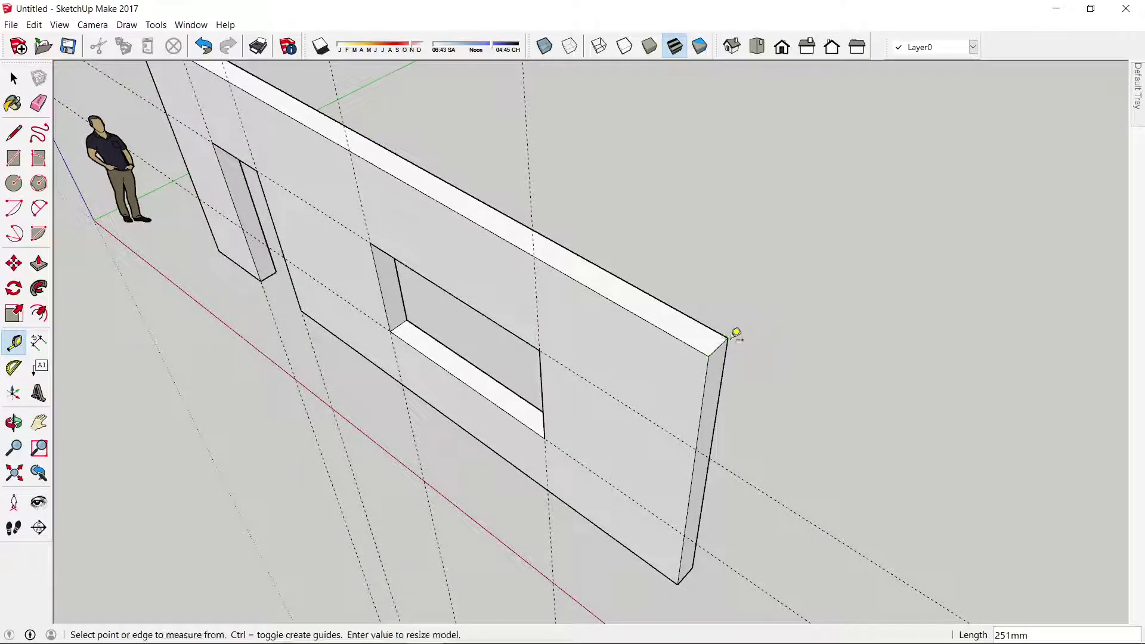
{"action": "left_click", "coordinate": [708, 355]}
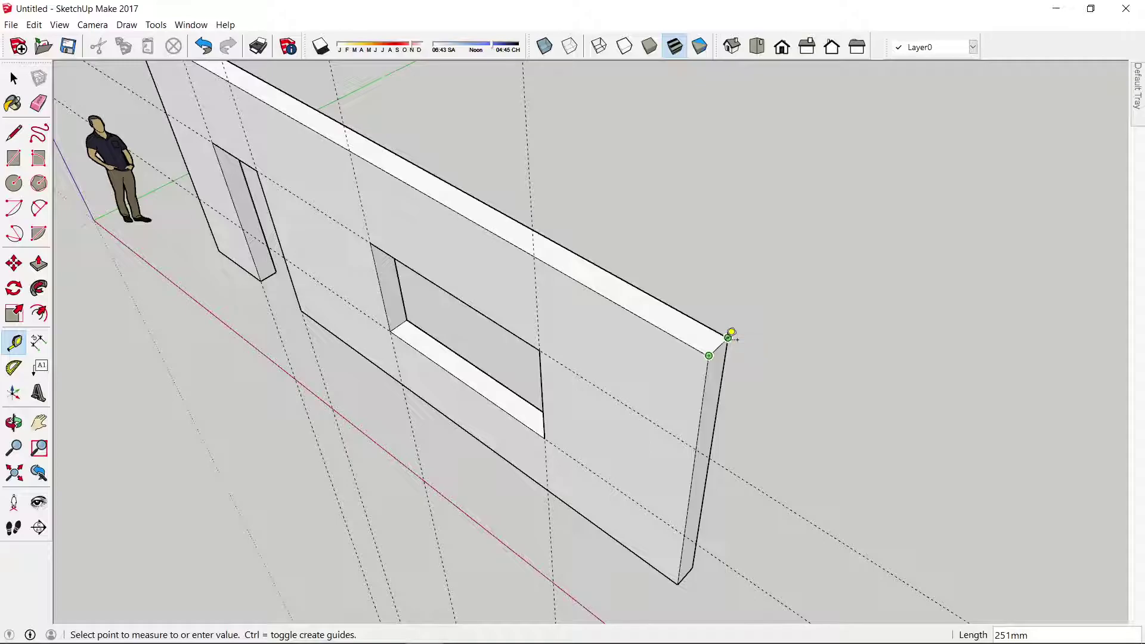
{"action": "left_click", "coordinate": [729, 337]}
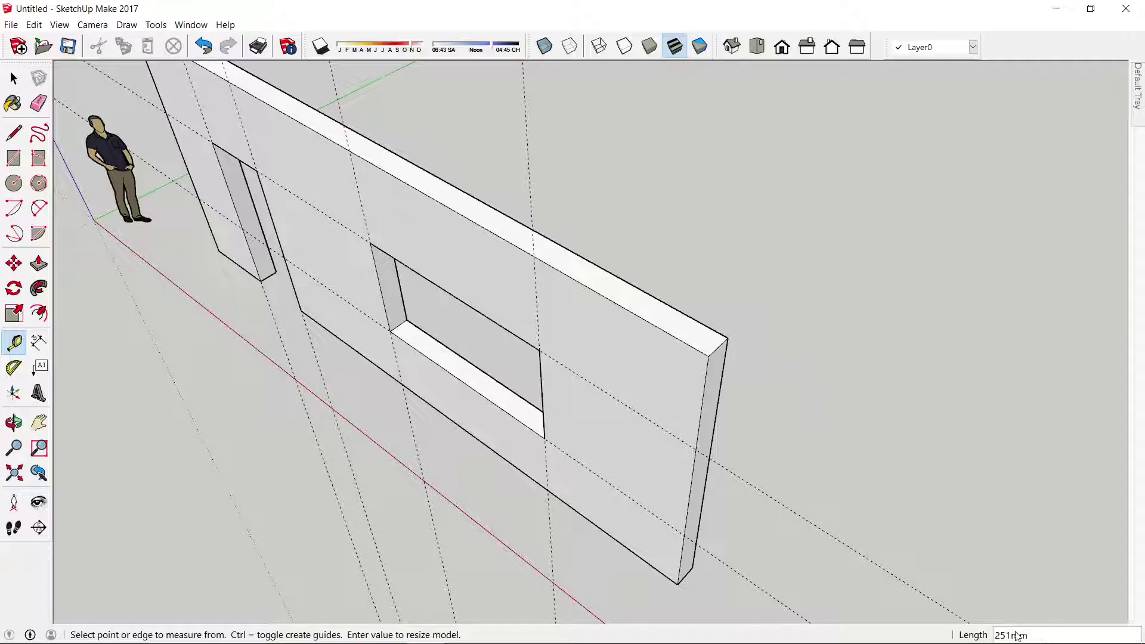
{"action": "type", "text": "200"}
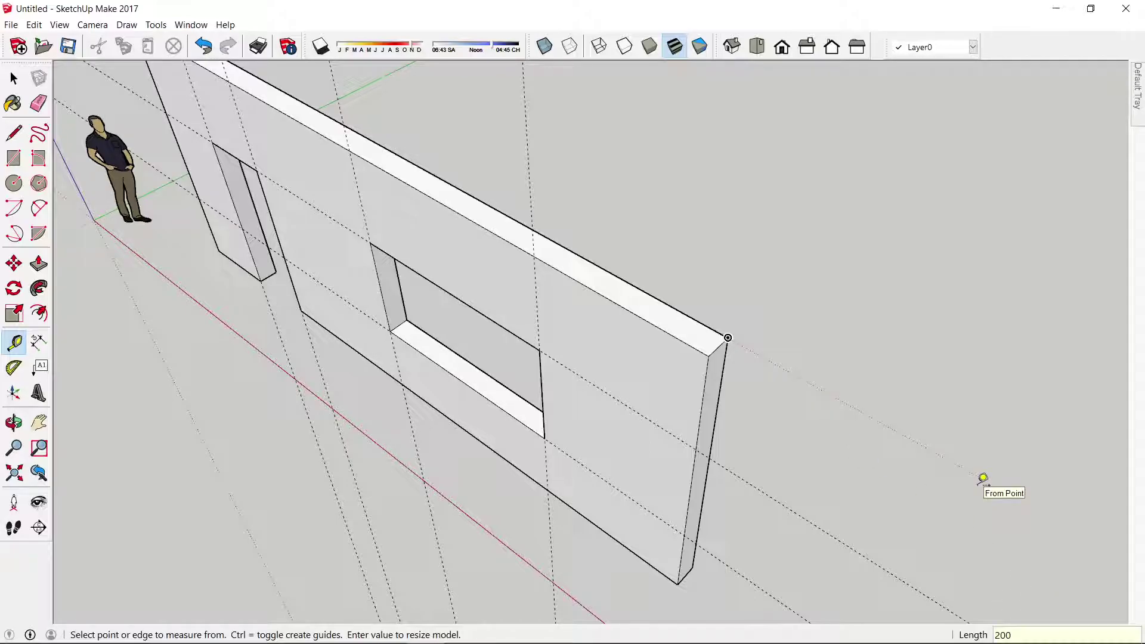
{"action": "key", "text": "Return"}
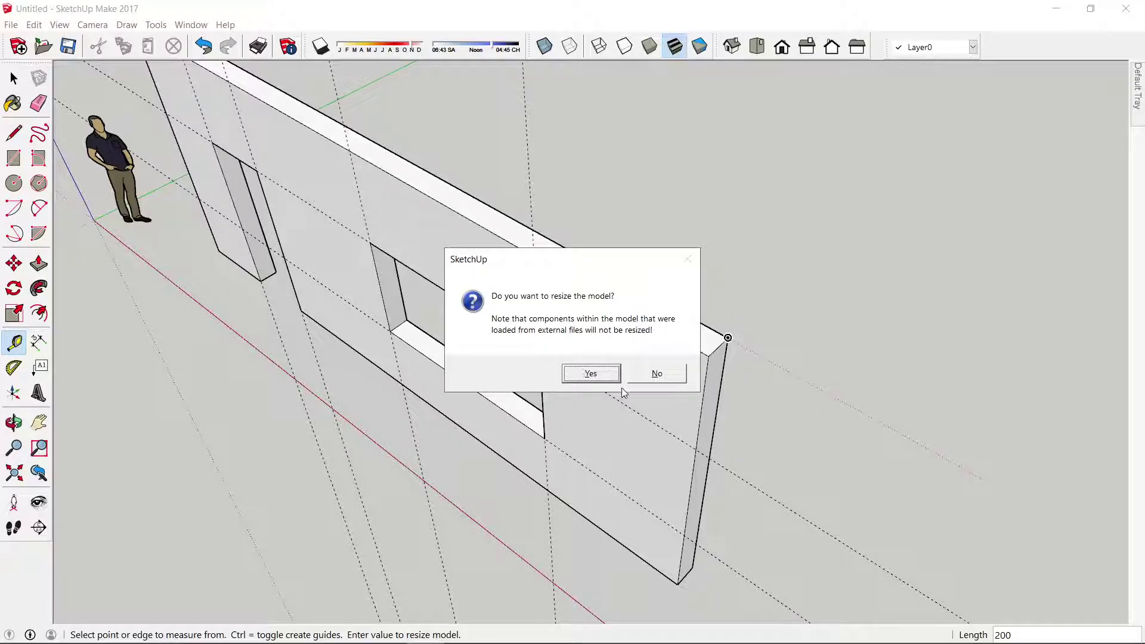
{"action": "left_click", "coordinate": [590, 374]}
Re-measure the wall thickness to confirm it is now 200 mm
{"action": "scroll", "coordinate": [692, 414], "scroll_direction": "down", "scroll_amount": 2}
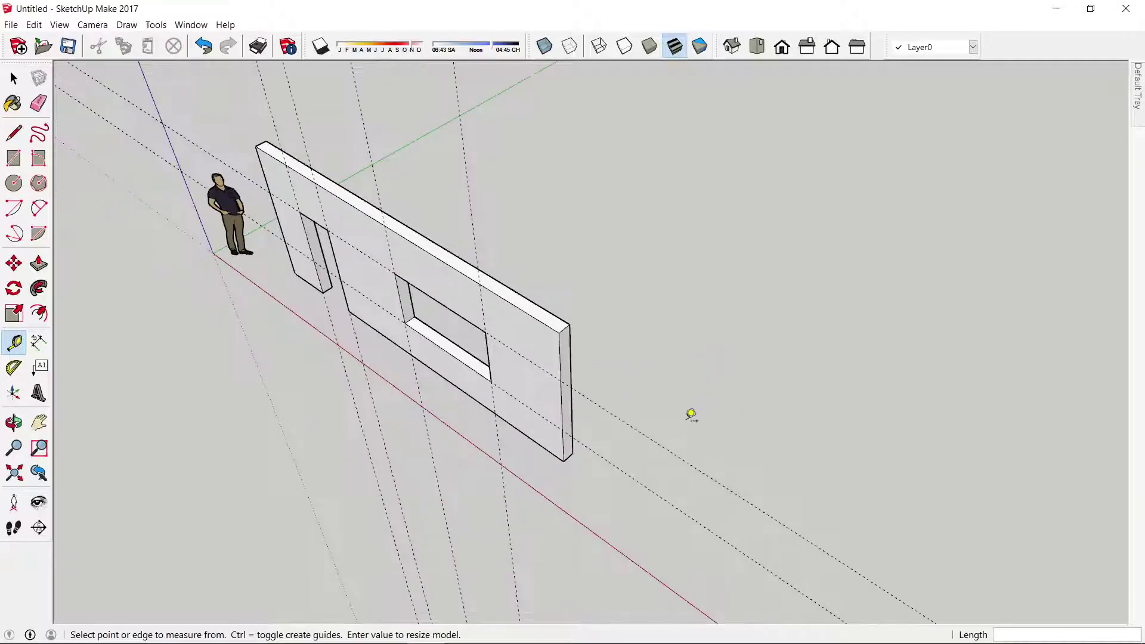
{"action": "scroll", "coordinate": [540, 352], "scroll_direction": "up", "scroll_amount": 3}
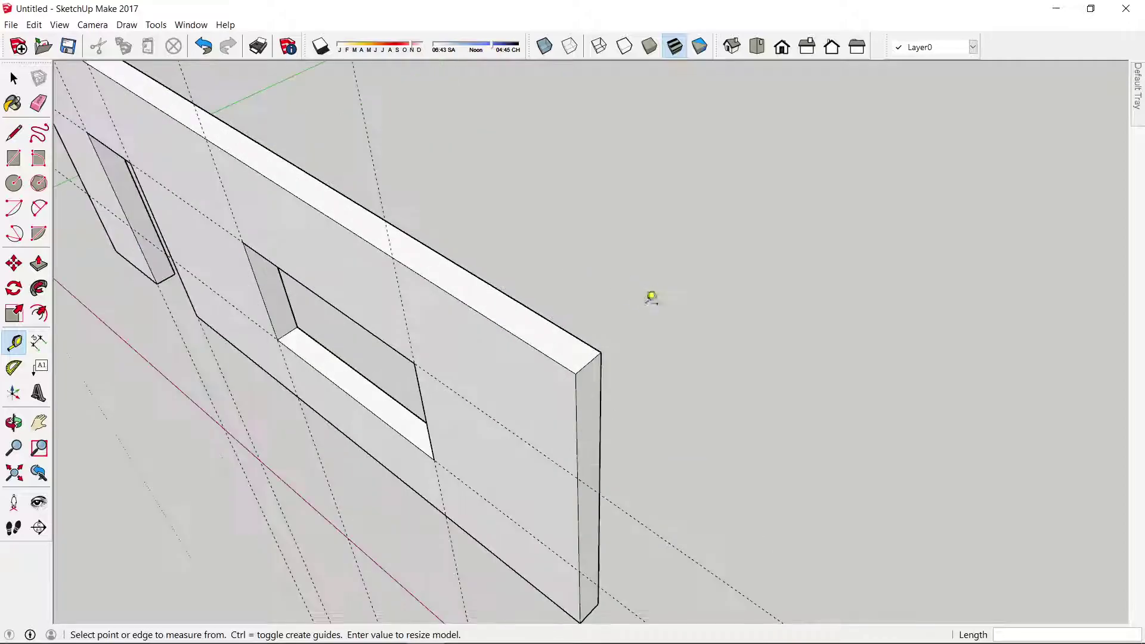
{"action": "left_click", "coordinate": [577, 373]}
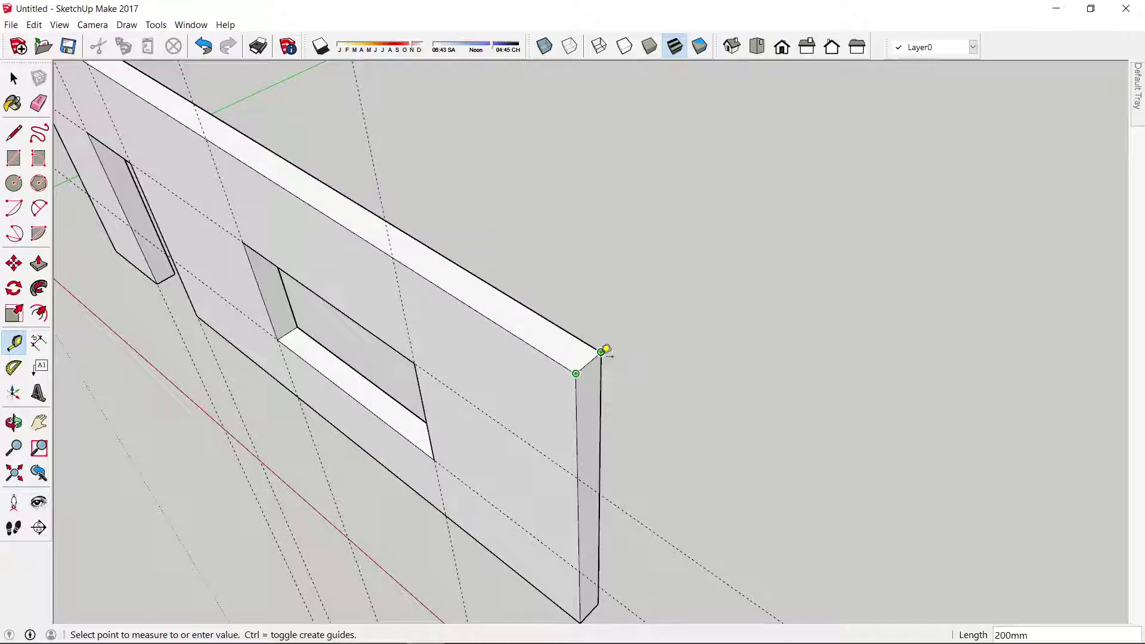
{"action": "key", "text": "space"}
{"action": "scroll", "coordinate": [667, 309], "scroll_direction": "down", "scroll_amount": 2}
{"action": "scroll", "coordinate": [632, 370], "scroll_direction": "down", "scroll_amount": 3}
{"action": "scroll", "coordinate": [585, 360], "scroll_direction": "up", "scroll_amount": 2}
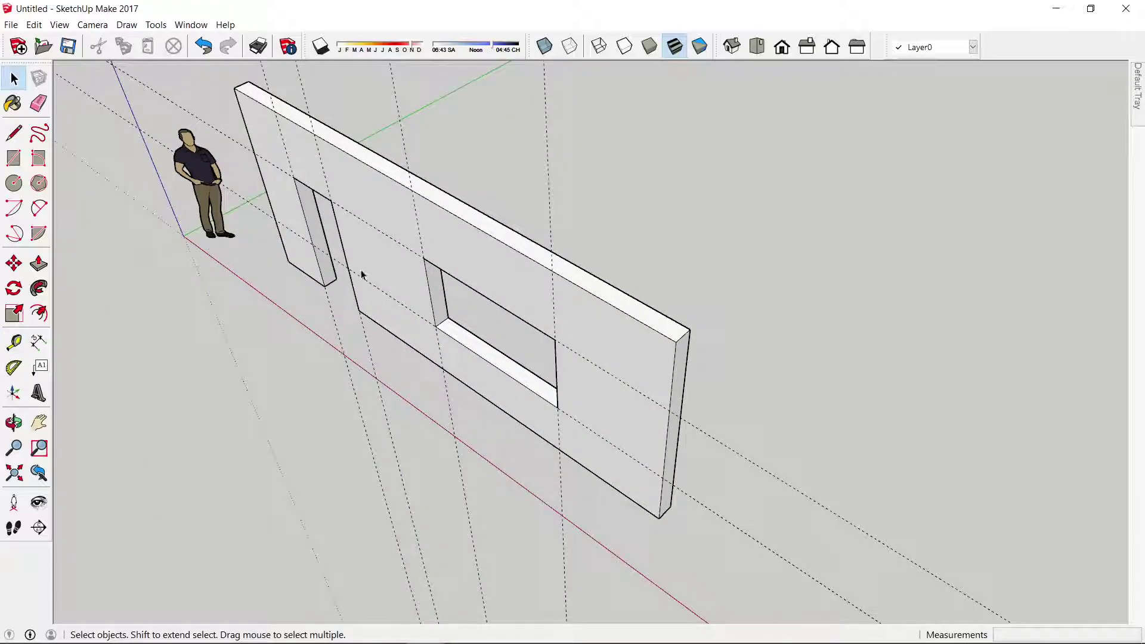
{"action": "scroll", "coordinate": [360, 269], "scroll_direction": "up", "scroll_amount": 1}
{"action": "mouse_move", "coordinate": [390, 282]}
{"action": "middle_mouse_down"}
{"action": "mouse_move", "coordinate": [266, 258]}
{"action": "mouse_move", "coordinate": [312, 263]}
{"action": "middle_mouse_up"}
Measure from the doorway's top corner across the wall, then view the ground beside it
{"action": "key", "text": "t"}
{"action": "left_click", "coordinate": [230, 210]}
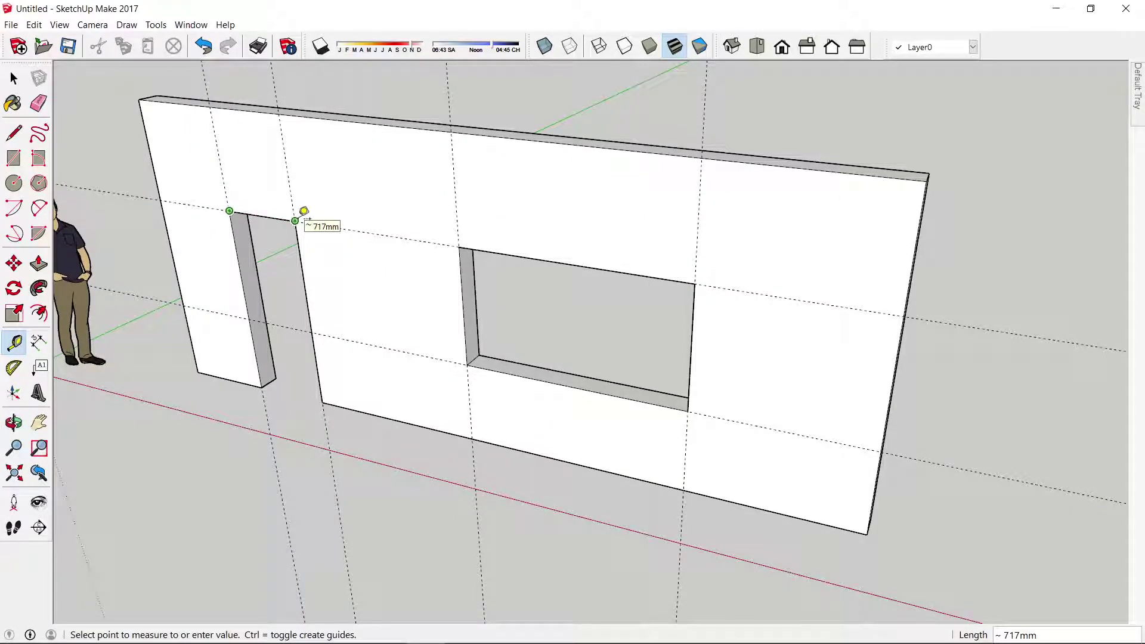
{"action": "left_click", "coordinate": [695, 284]}
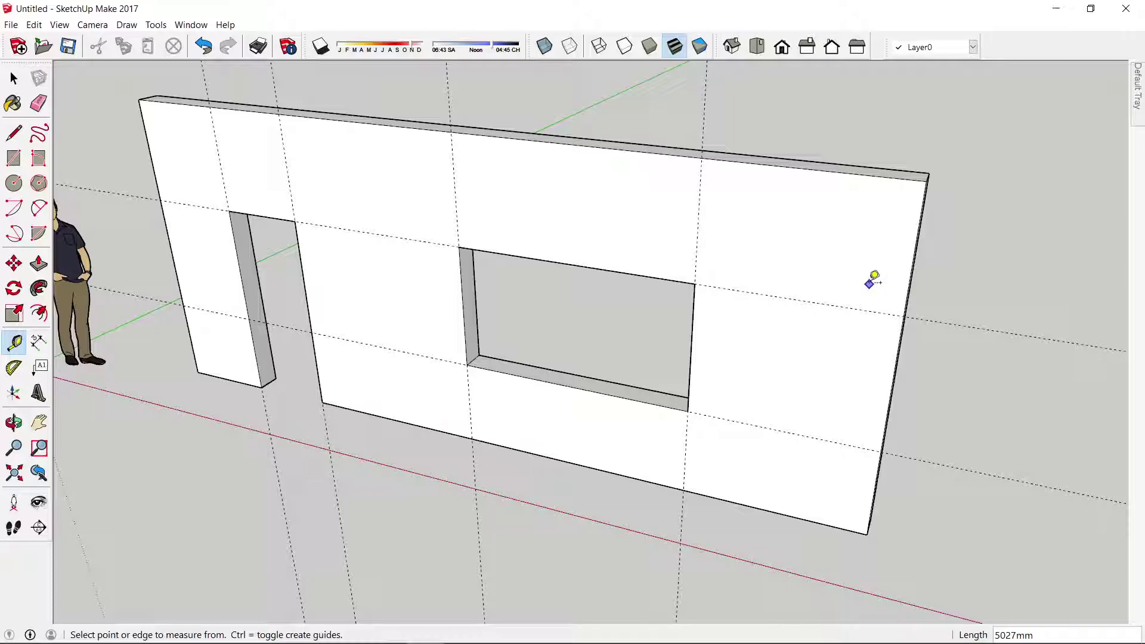
{"action": "scroll", "coordinate": [590, 358], "scroll_direction": "down", "scroll_amount": 3}
{"action": "mouse_move", "coordinate": [591, 358]}
{"action": "middle_mouse_down"}
{"action": "mouse_move", "coordinate": [728, 342]}
{"action": "mouse_move", "coordinate": [533, 439]}
{"action": "mouse_move", "coordinate": [824, 378]}
{"action": "mouse_move", "coordinate": [547, 463]}
{"action": "mouse_move", "coordinate": [670, 450]}
{"action": "mouse_move", "coordinate": [549, 365]}
{"action": "mouse_move", "coordinate": [662, 417]}
{"action": "mouse_move", "coordinate": [527, 348]}
{"action": "mouse_move", "coordinate": [552, 435]}
{"action": "mouse_move", "coordinate": [727, 342]}
{"action": "middle_mouse_up"}
{"action": "scroll", "coordinate": [726, 343], "scroll_direction": "up", "scroll_amount": 1}
Draw a 500 × 500 mm square on the ground beside the wall
{"action": "key", "text": "r"}
{"action": "left_click", "coordinate": [642, 380]}
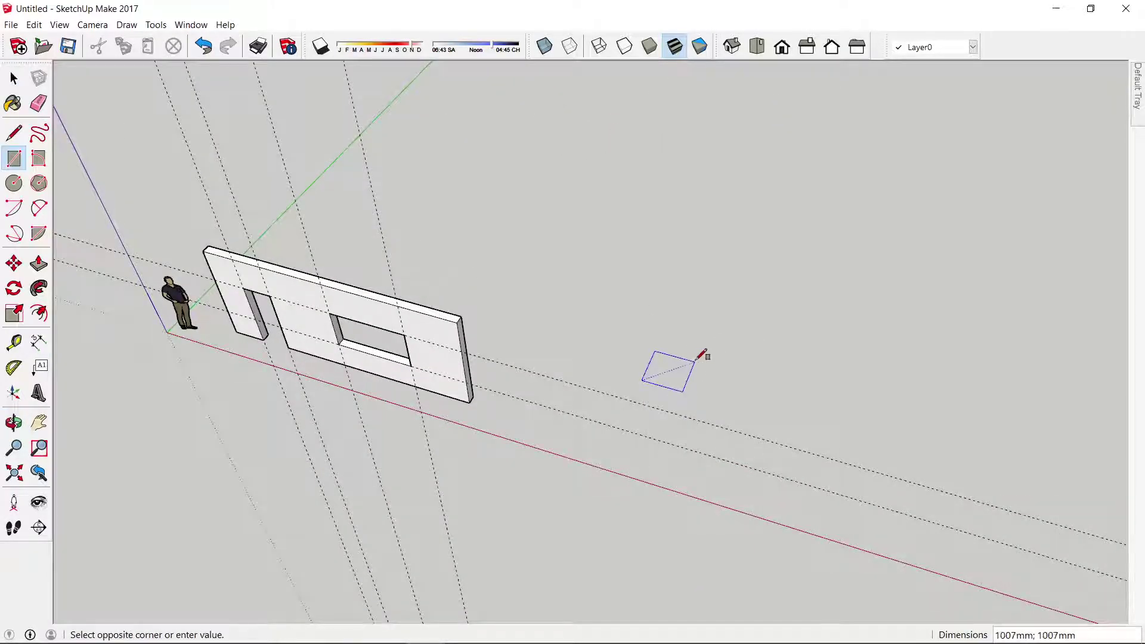
{"action": "type", "text": "500;500"}
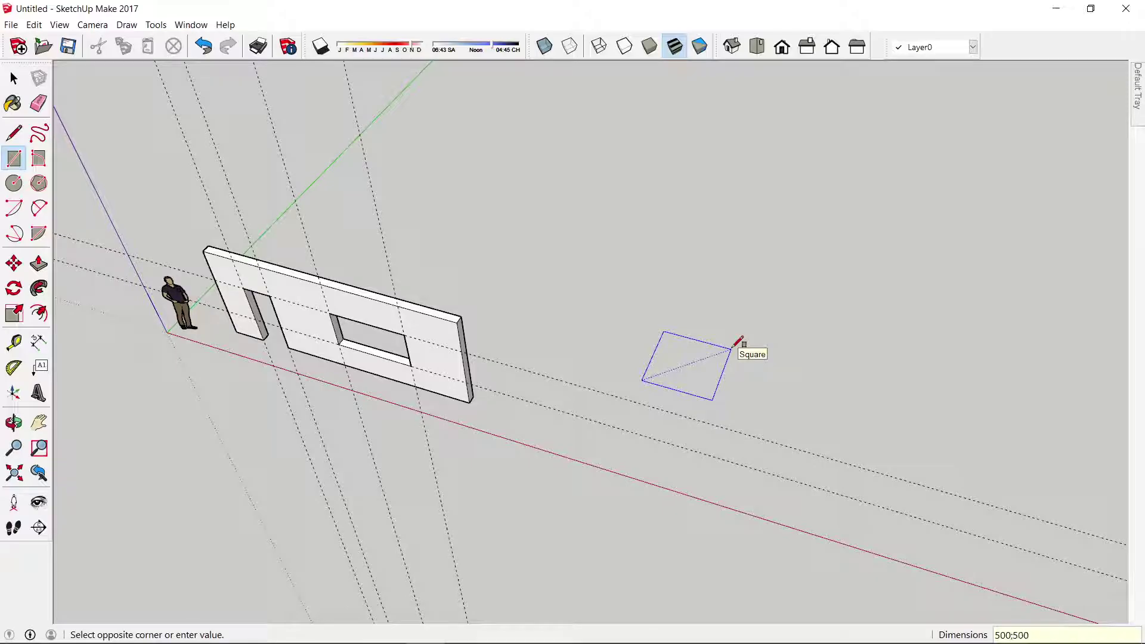
{"action": "key", "text": "Return"}
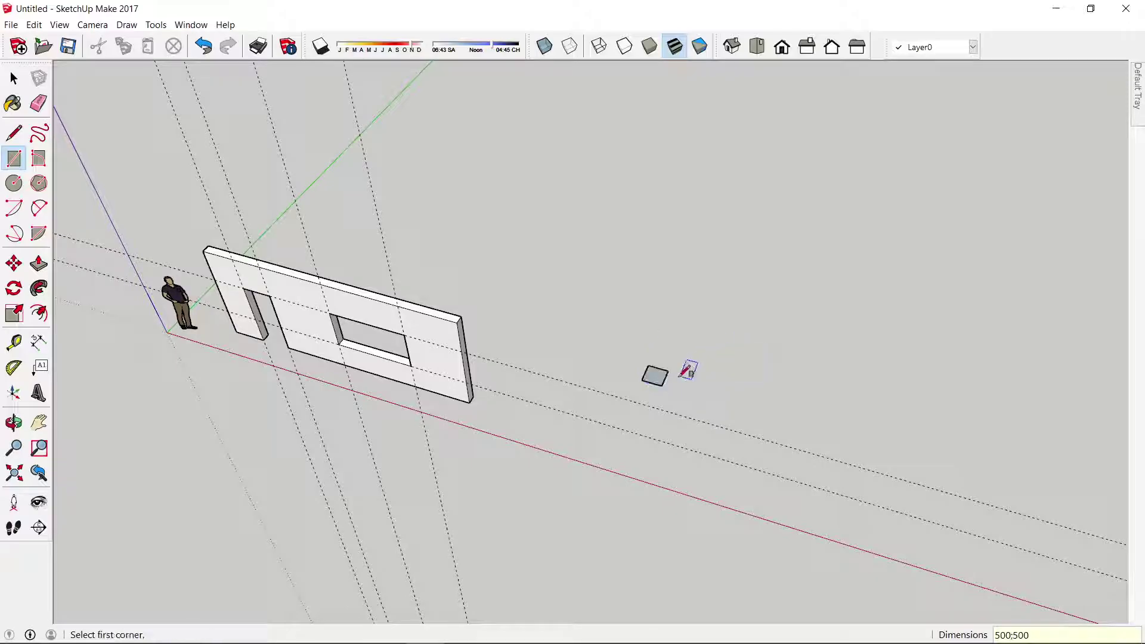
{"action": "scroll", "coordinate": [686, 370], "scroll_direction": "up", "scroll_amount": 3}
Push the square up 500 mm into a cube and box-select it
{"action": "key", "text": "p"}
{"action": "left_click_drag", "start_coordinate": [640, 382], "coordinate": [660, 333]}
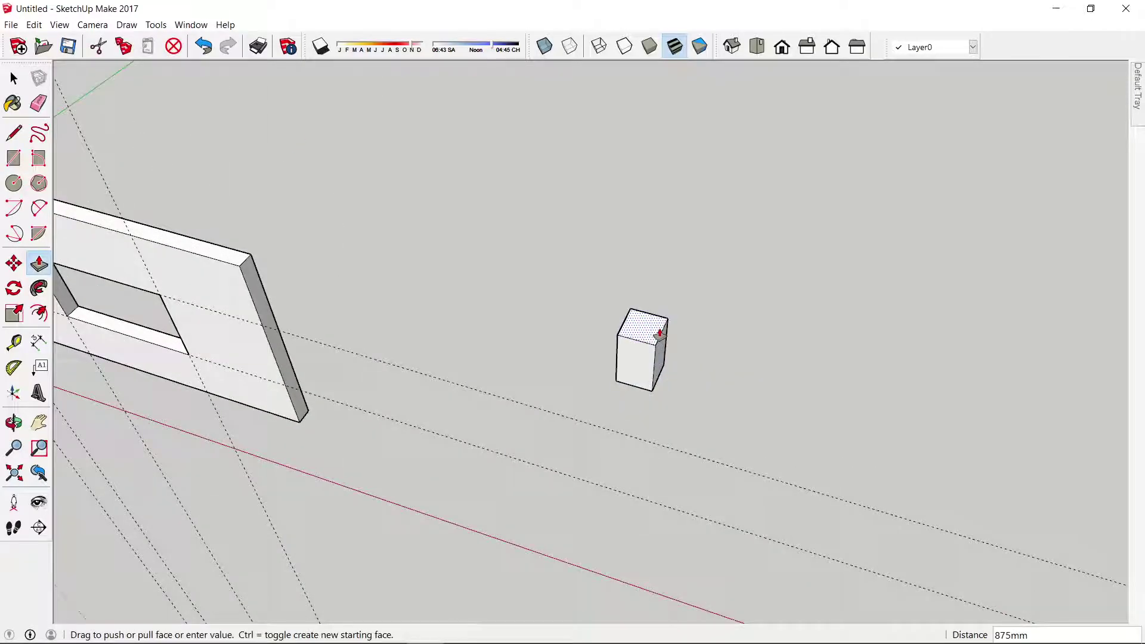
{"action": "type", "text": "0"}
{"action": "key", "text": "Return"}
{"action": "scroll", "coordinate": [647, 381], "scroll_direction": "up", "scroll_amount": 3}
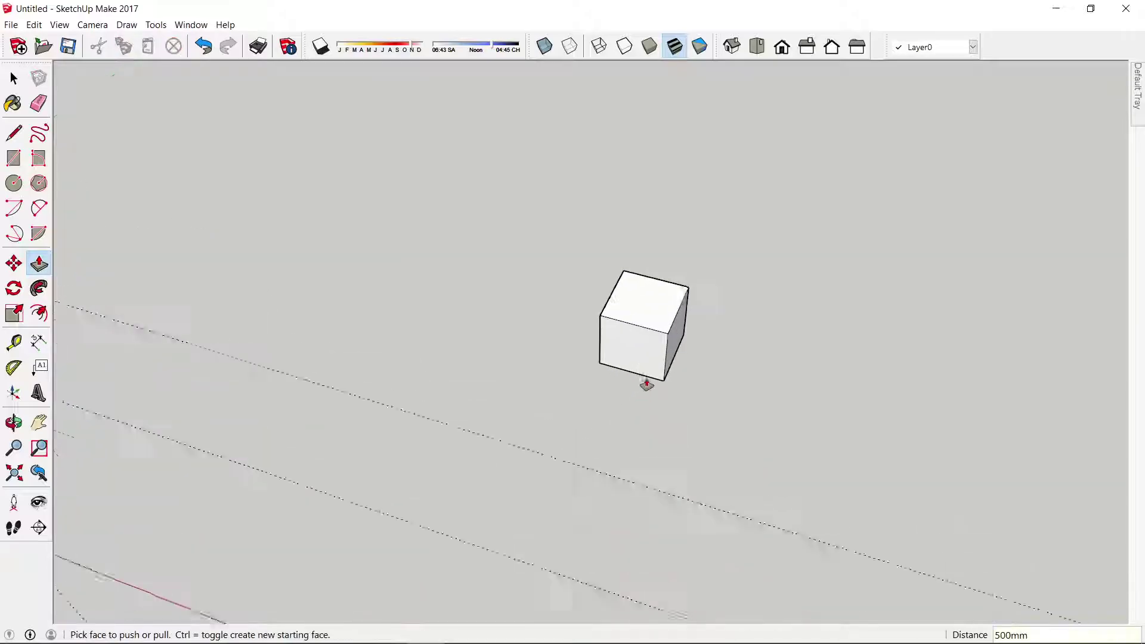
{"action": "key", "text": "space"}
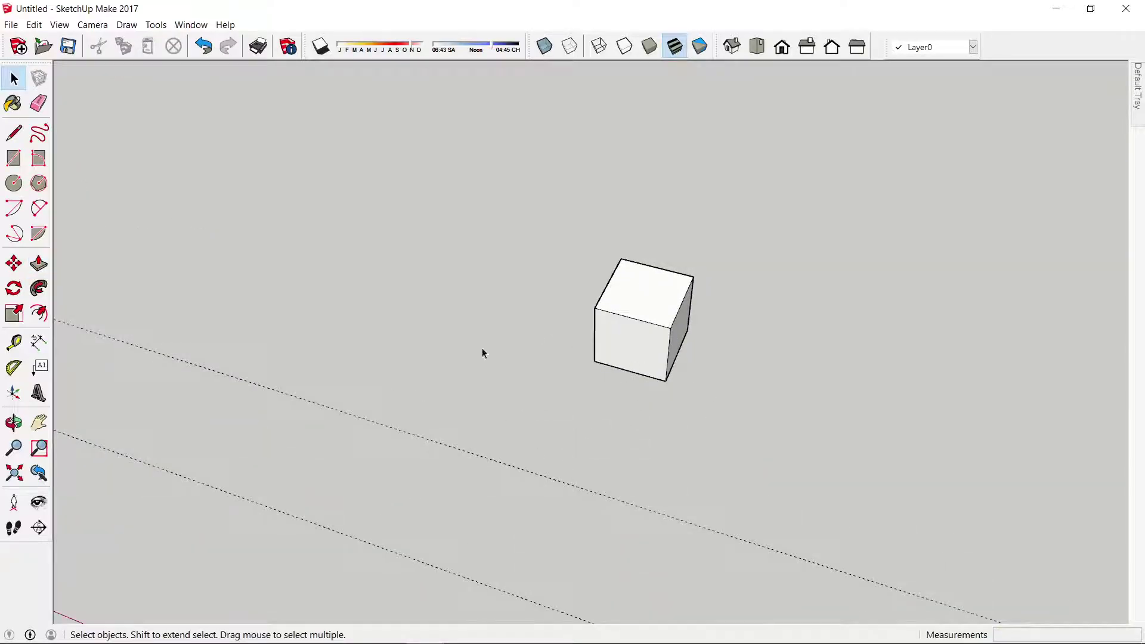
{"action": "left_click_drag", "start_coordinate": [510, 193], "coordinate": [580, 290]}
Measure the cube's 500 mm edge, enter 300 and confirm resizing the whole model
{"action": "key", "text": "t"}
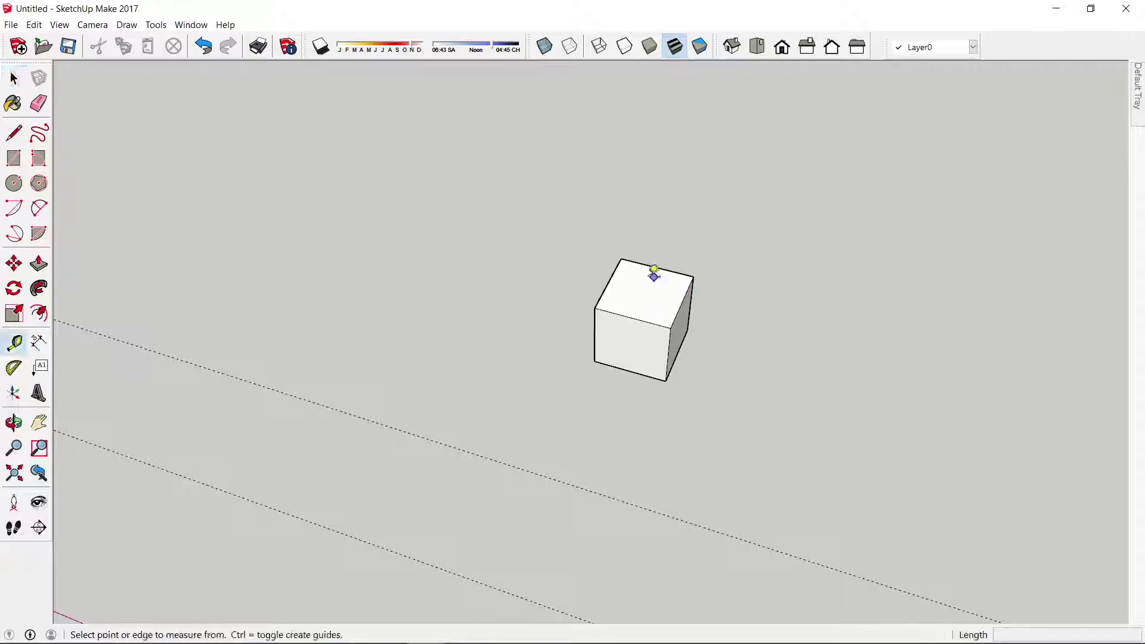
{"action": "left_click", "coordinate": [594, 307]}
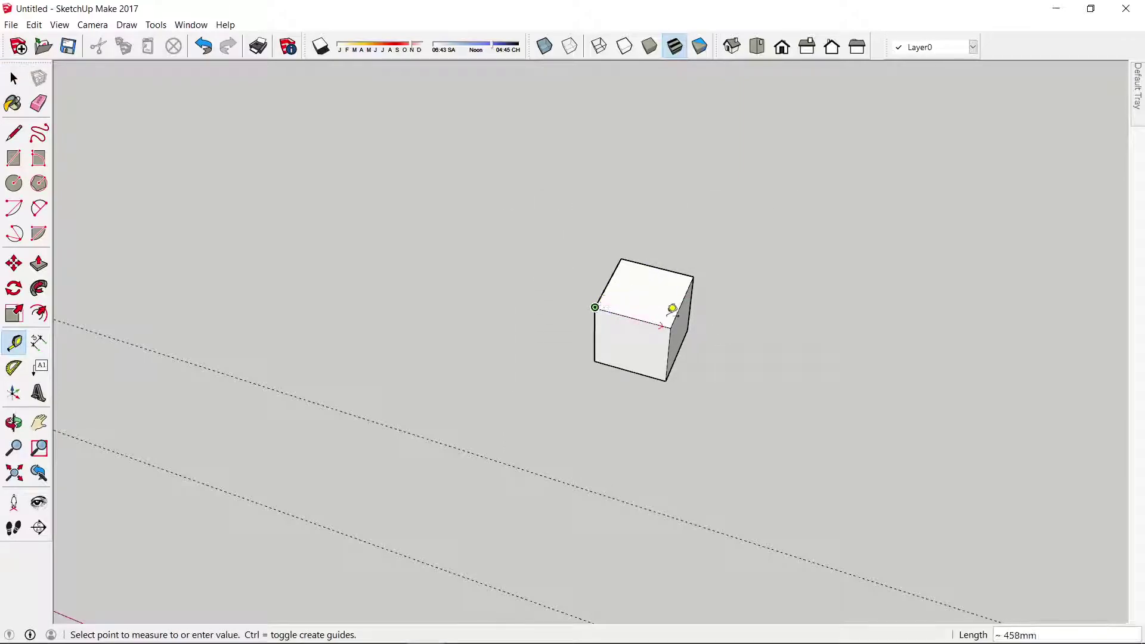
{"action": "left_click", "coordinate": [671, 327]}
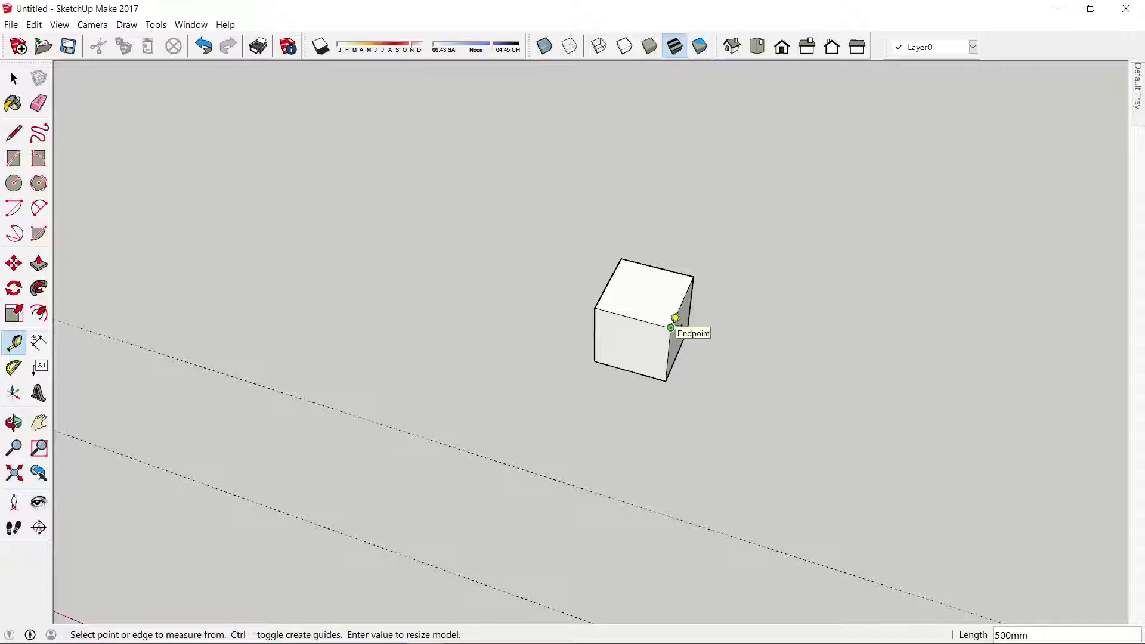
{"action": "type", "text": "3"}
{"action": "type", "text": "00"}
{"action": "key", "text": "Return"}
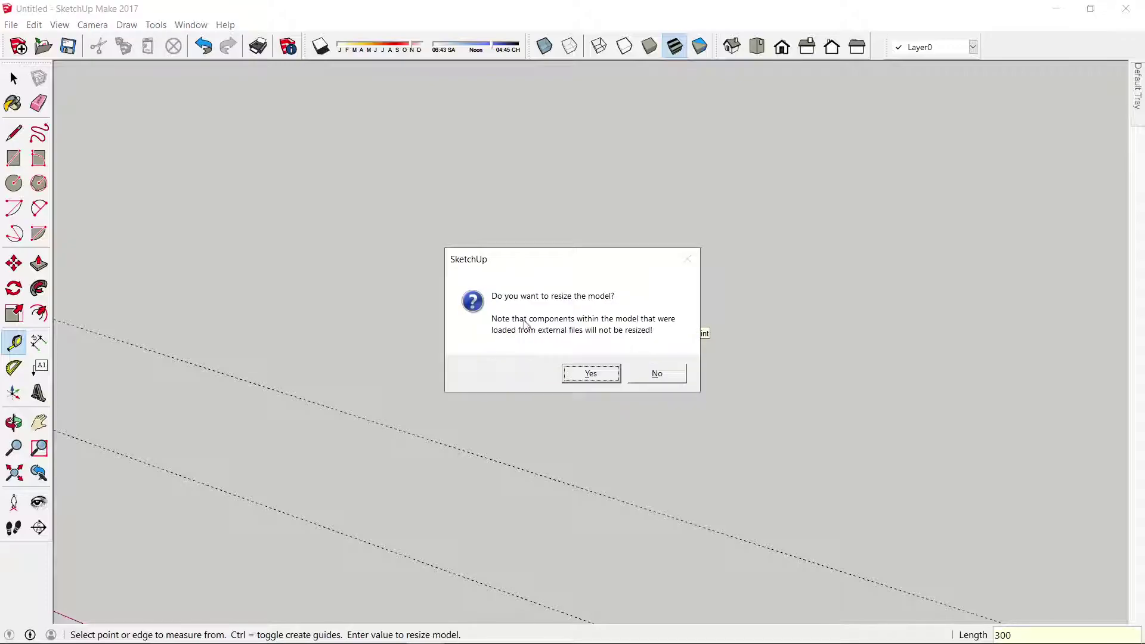
{"action": "left_click", "coordinate": [592, 375]}
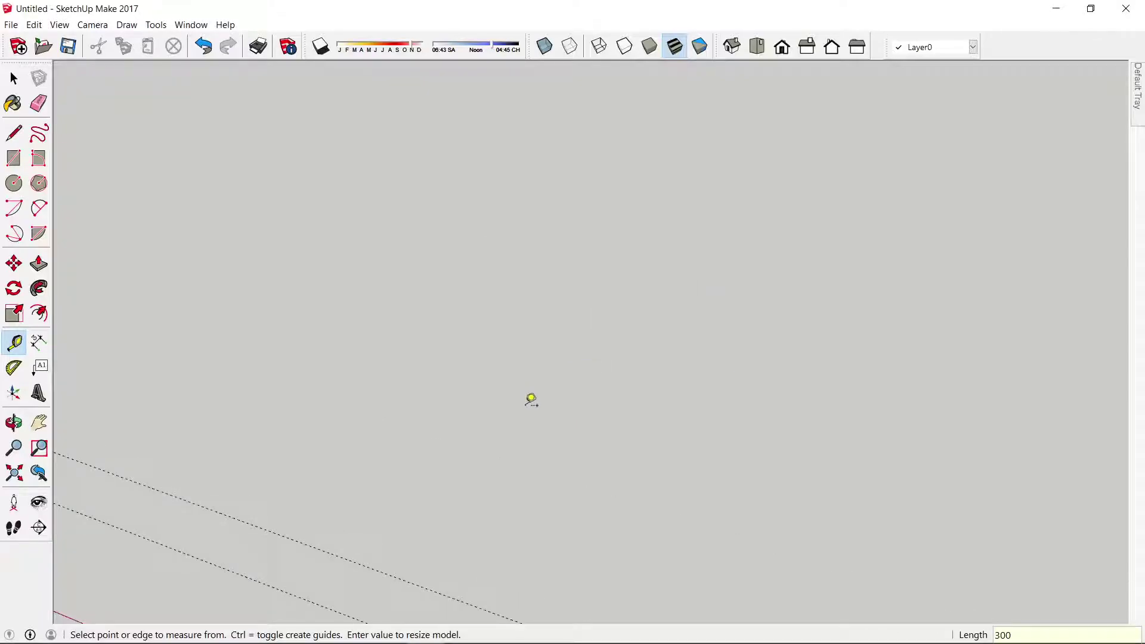
Zoom out to the whole model and orbit around the small cube
{"action": "left_click", "coordinate": [15, 474]}
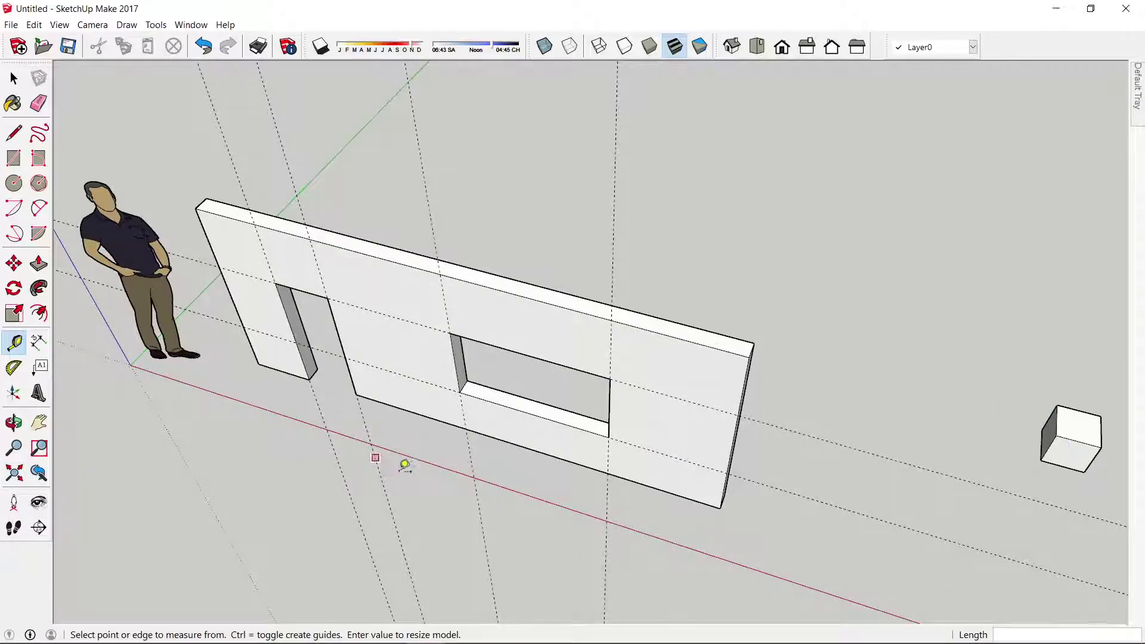
{"action": "scroll", "coordinate": [920, 463], "scroll_direction": "up", "scroll_amount": 3}
{"action": "scroll", "coordinate": [859, 440], "scroll_direction": "up", "scroll_amount": 2}
{"action": "scroll", "coordinate": [834, 384], "scroll_direction": "up", "scroll_amount": 2}
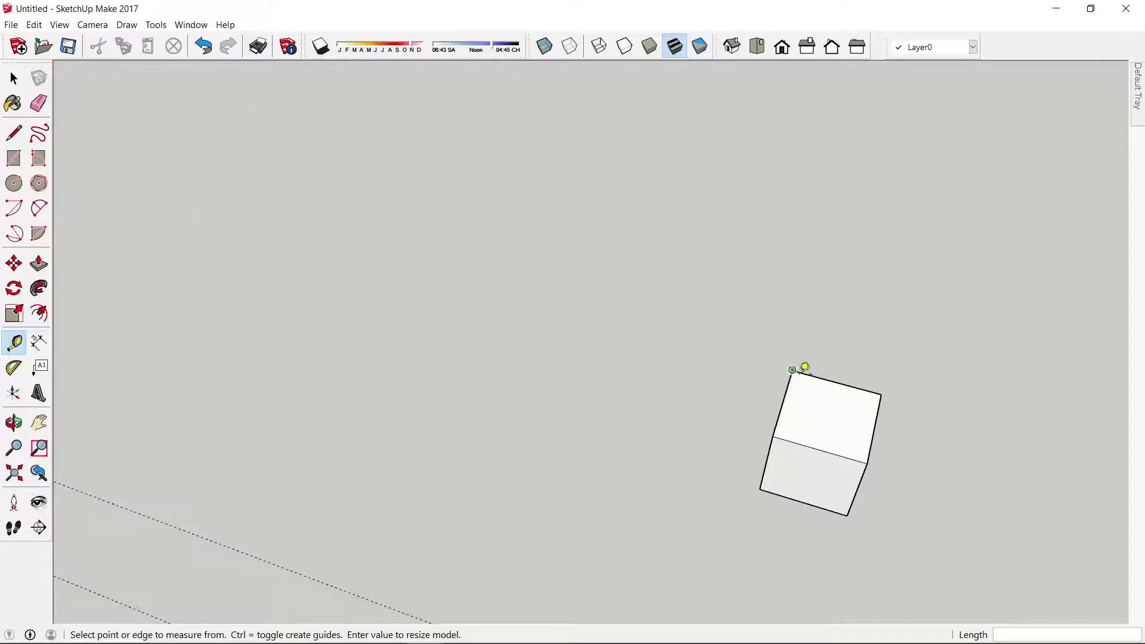
{"action": "left_click", "coordinate": [799, 370]}
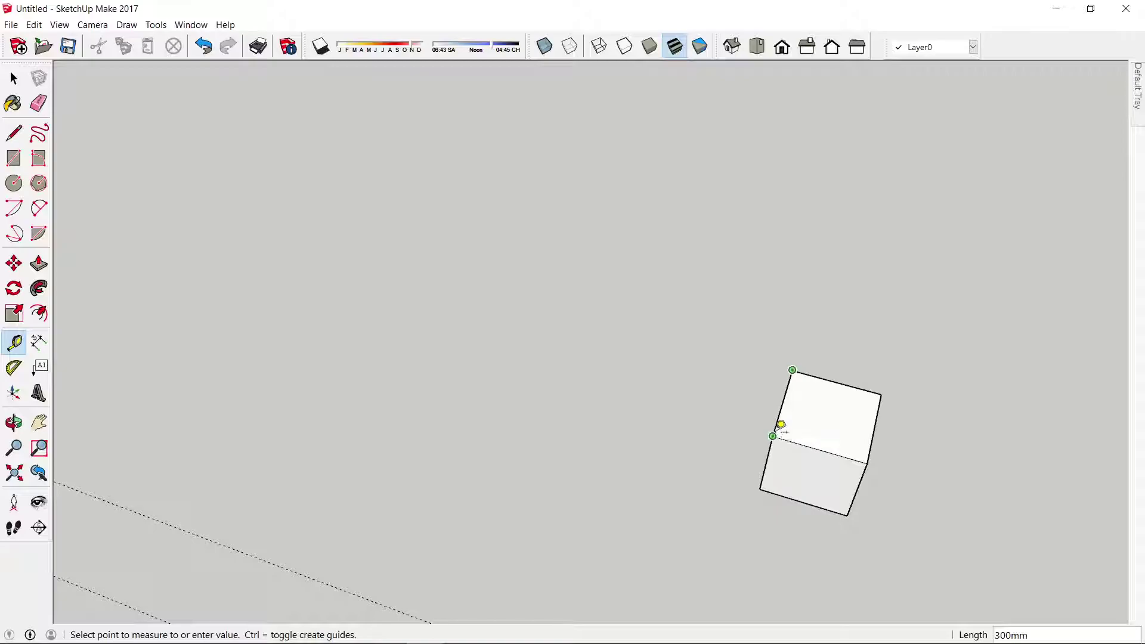
{"action": "key", "text": "o"}
{"action": "left_click_drag", "start_coordinate": [742, 376], "coordinate": [1020, 307]}
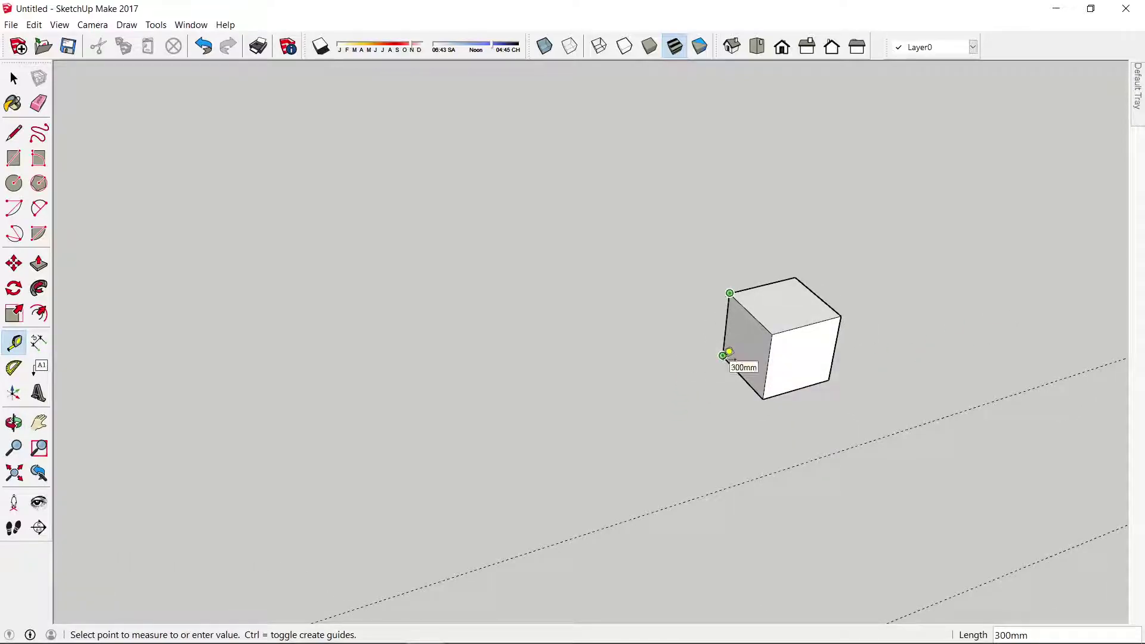
{"action": "key", "text": "space"}
Box-select the small cube beside the wall and delete it
{"action": "scroll", "coordinate": [604, 428], "scroll_direction": "down", "scroll_amount": 2}
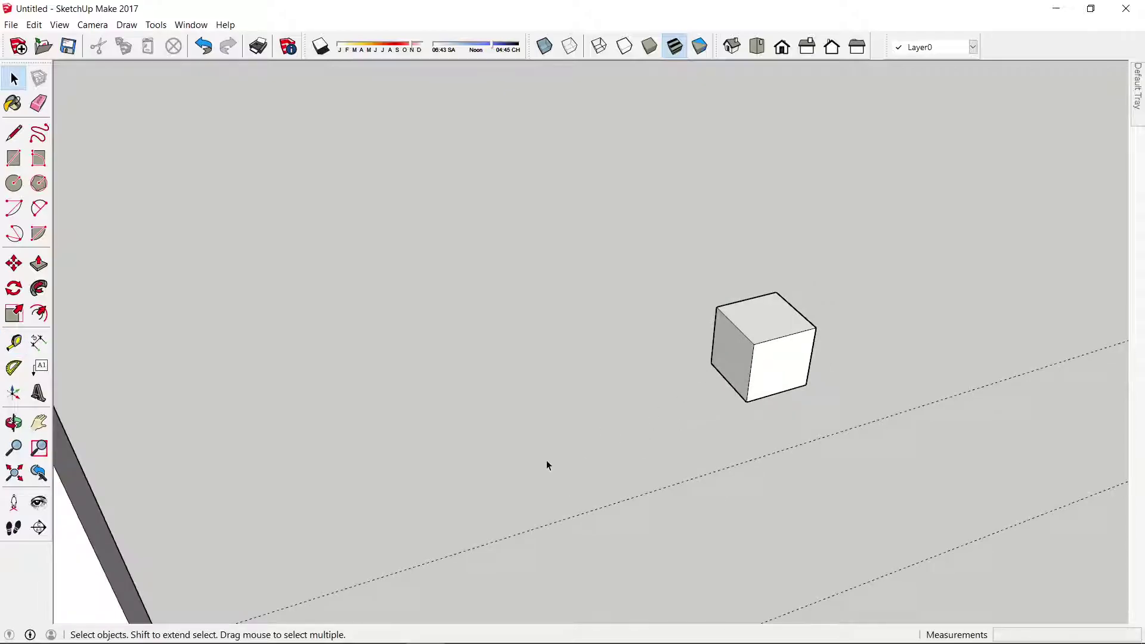
{"action": "scroll", "coordinate": [713, 437], "scroll_direction": "down", "scroll_amount": 1}
{"action": "key", "text": "o"}
{"action": "mouse_move", "coordinate": [787, 448]}
{"action": "left_mouse_down"}
{"action": "mouse_move", "coordinate": [603, 463]}
{"action": "mouse_move", "coordinate": [733, 442]}
{"action": "mouse_move", "coordinate": [616, 524]}
{"action": "mouse_move", "coordinate": [399, 512]}
{"action": "left_mouse_up"}
{"action": "scroll", "coordinate": [727, 440], "scroll_direction": "down", "scroll_amount": 3}
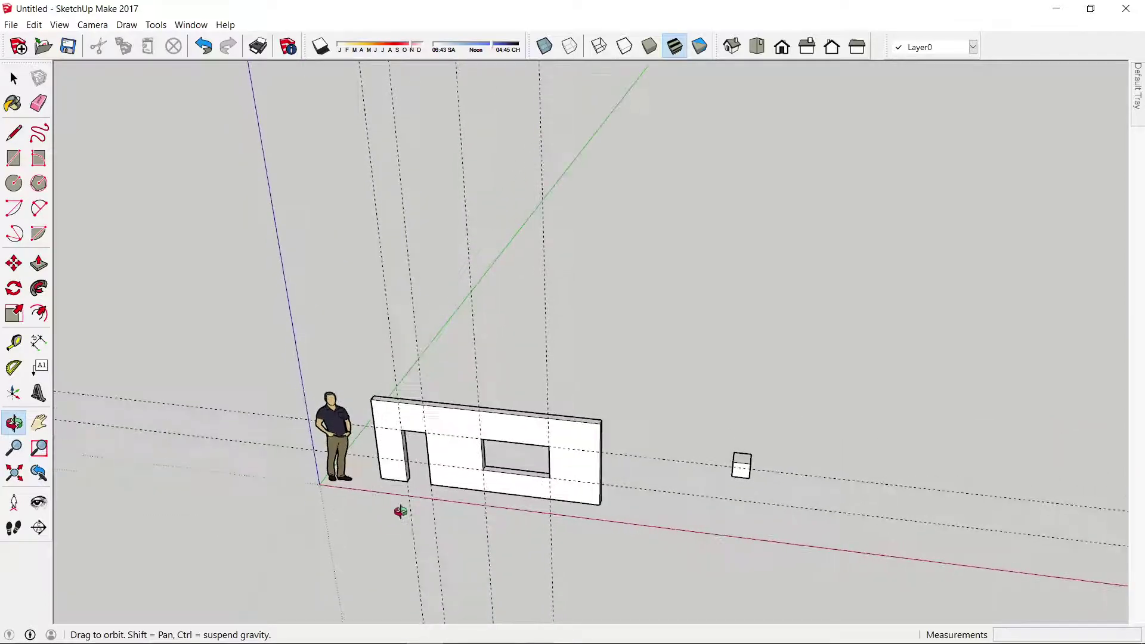
{"action": "key", "text": "space"}
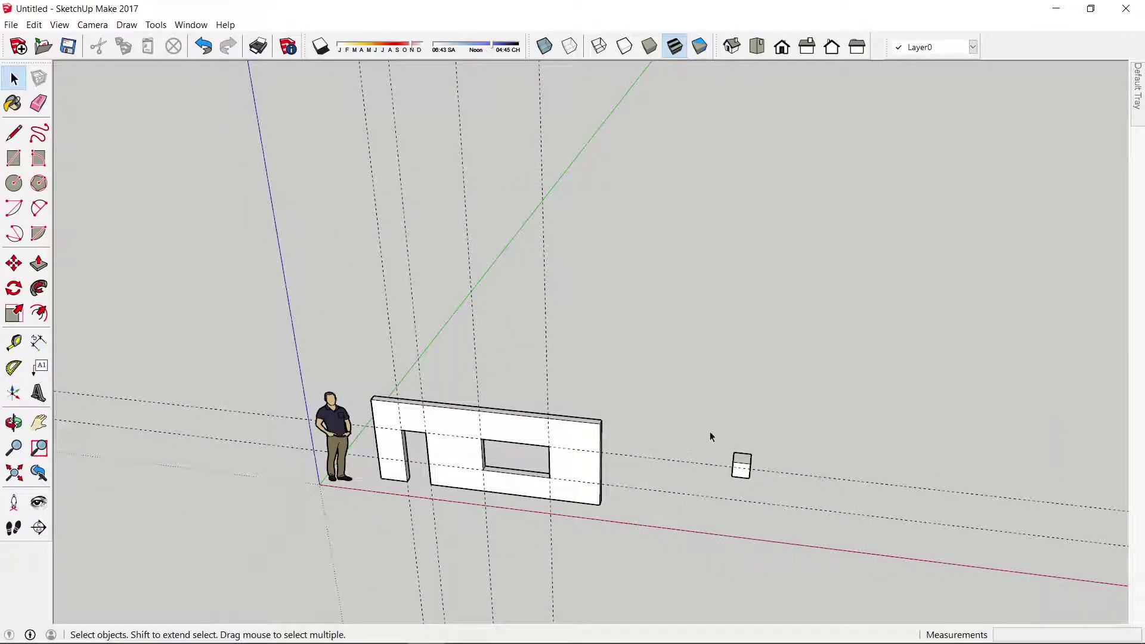
{"action": "left_click_drag", "start_coordinate": [710, 437], "coordinate": [769, 491]}
{"action": "key", "text": "Delete"}
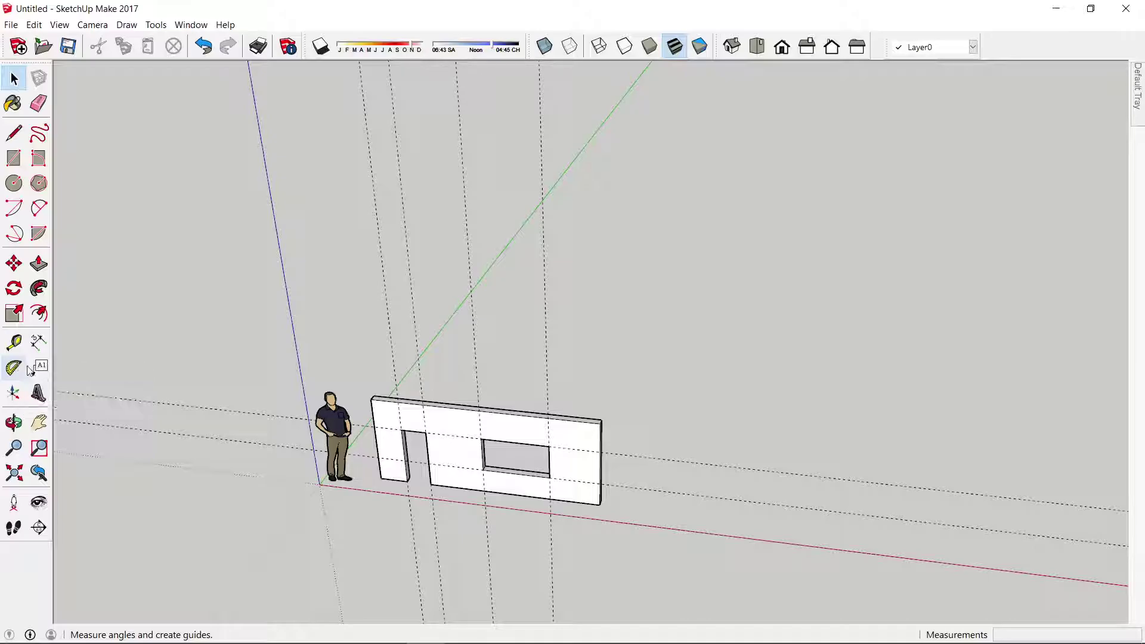
Zoom and orbit to a close, nearly front-on view of the wall and its openings
{"action": "scroll", "coordinate": [519, 504], "scroll_direction": "up", "scroll_amount": 2}
{"action": "scroll", "coordinate": [531, 496], "scroll_direction": "up", "scroll_amount": 3}
{"action": "scroll", "coordinate": [629, 412], "scroll_direction": "down", "scroll_amount": 5}
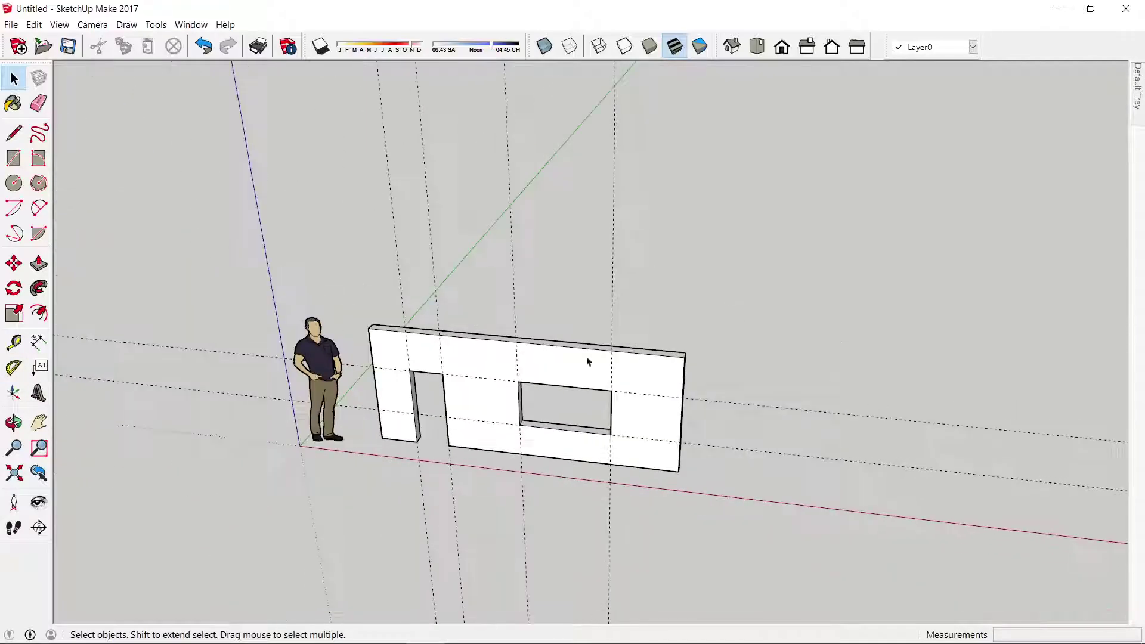
{"action": "scroll", "coordinate": [588, 360], "scroll_direction": "up", "scroll_amount": 1}
{"action": "mouse_move", "coordinate": [555, 352]}
{"action": "middle_mouse_down"}
{"action": "mouse_move", "coordinate": [687, 414]}
{"action": "mouse_move", "coordinate": [506, 477]}
{"action": "mouse_move", "coordinate": [511, 326]}
{"action": "middle_mouse_up"}
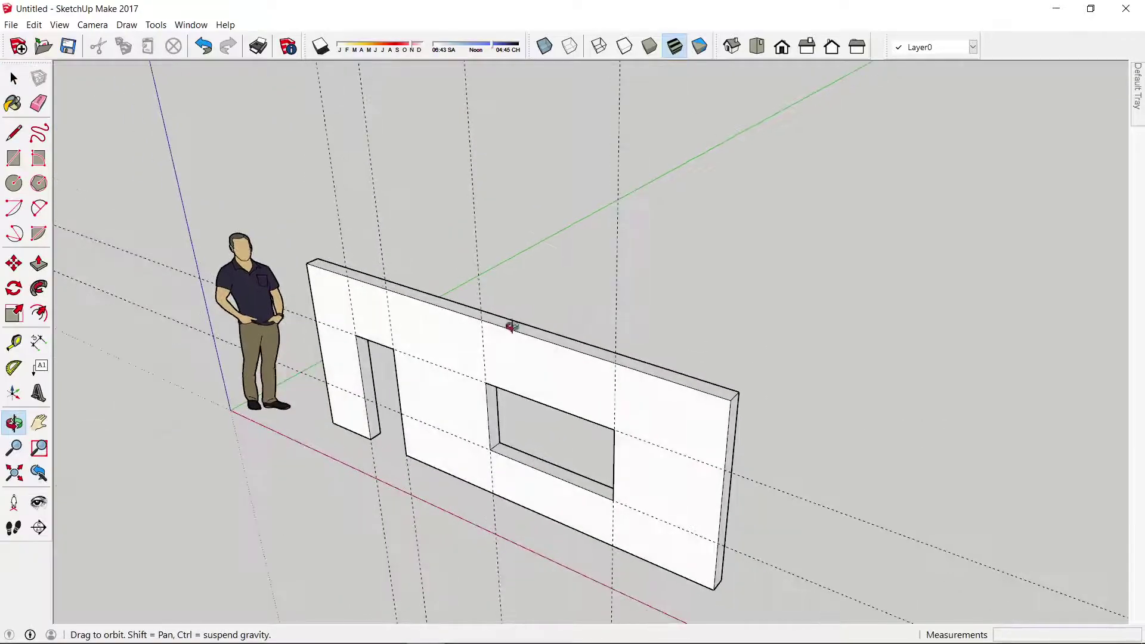
{"action": "mouse_move", "coordinate": [886, 249]}
{"action": "middle_mouse_down"}
{"action": "mouse_move", "coordinate": [671, 396]}
{"action": "mouse_move", "coordinate": [688, 363]}
{"action": "mouse_move", "coordinate": [762, 340]}
{"action": "middle_mouse_up"}
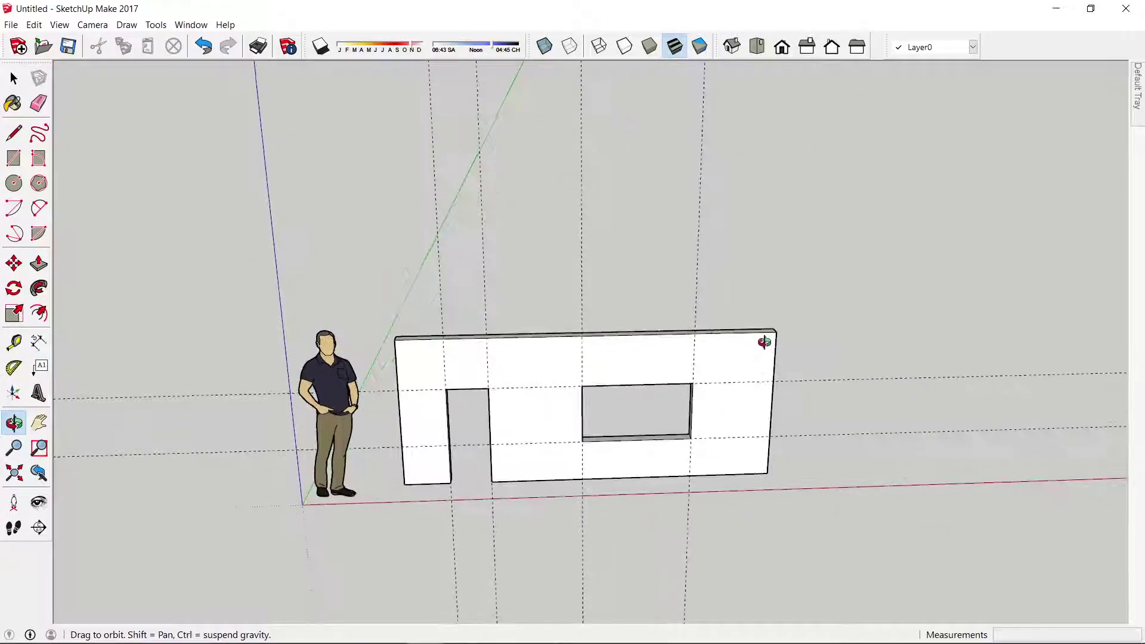
{"action": "scroll", "coordinate": [717, 338], "scroll_direction": "up", "scroll_amount": 3}
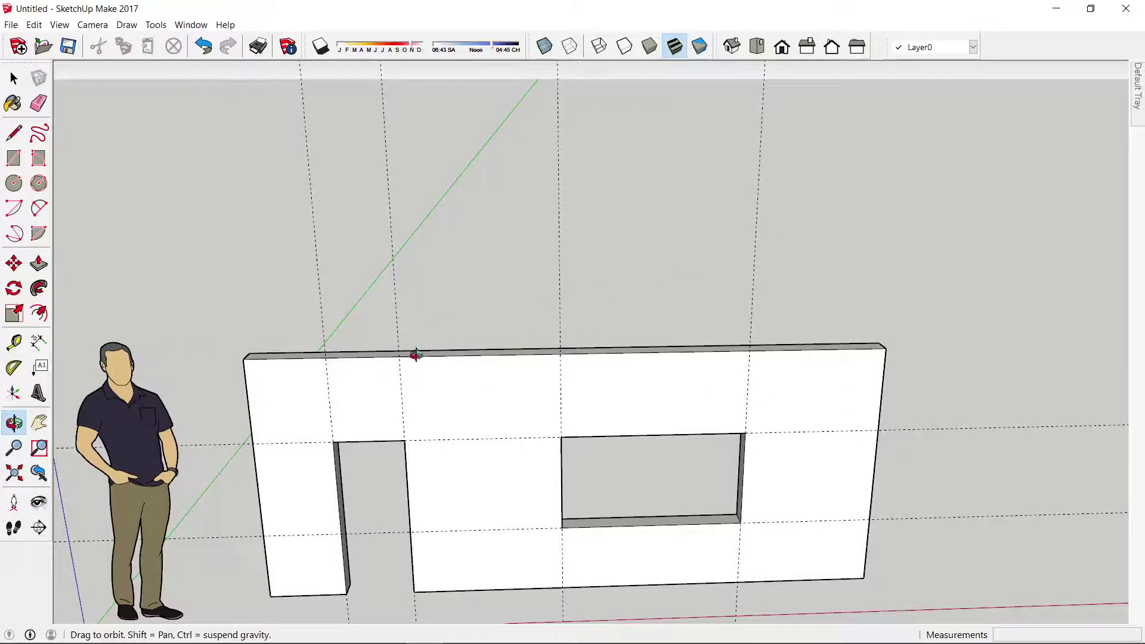
Add a 30° protractor guide at the wall's top-left corner, then delete all guides
{"action": "left_click", "coordinate": [13, 368]}
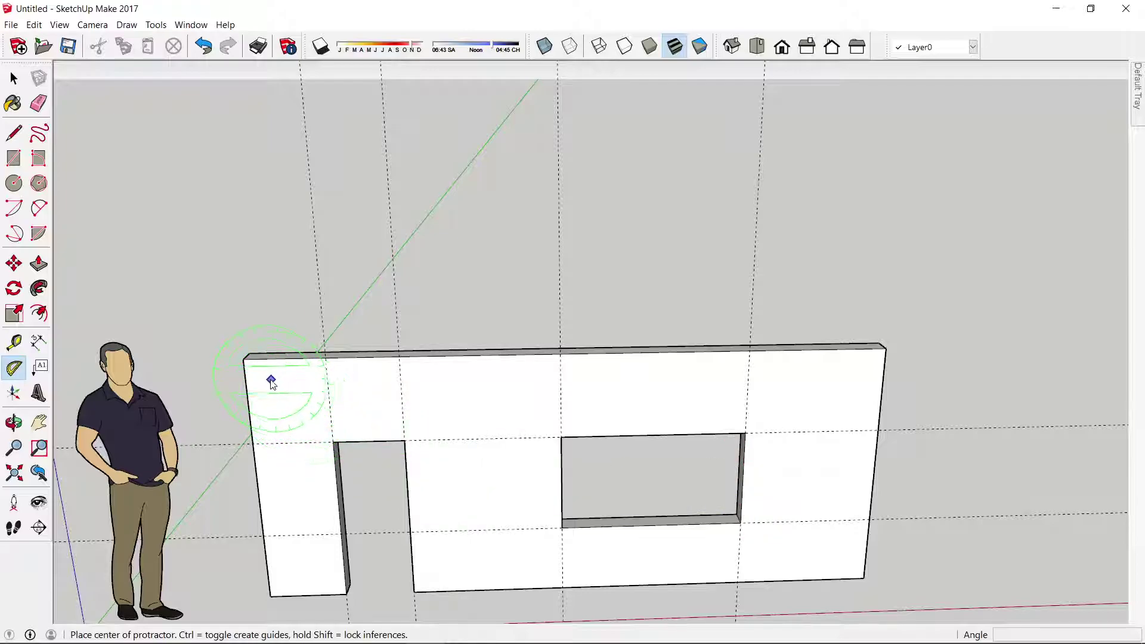
{"action": "left_click", "coordinate": [253, 369]}
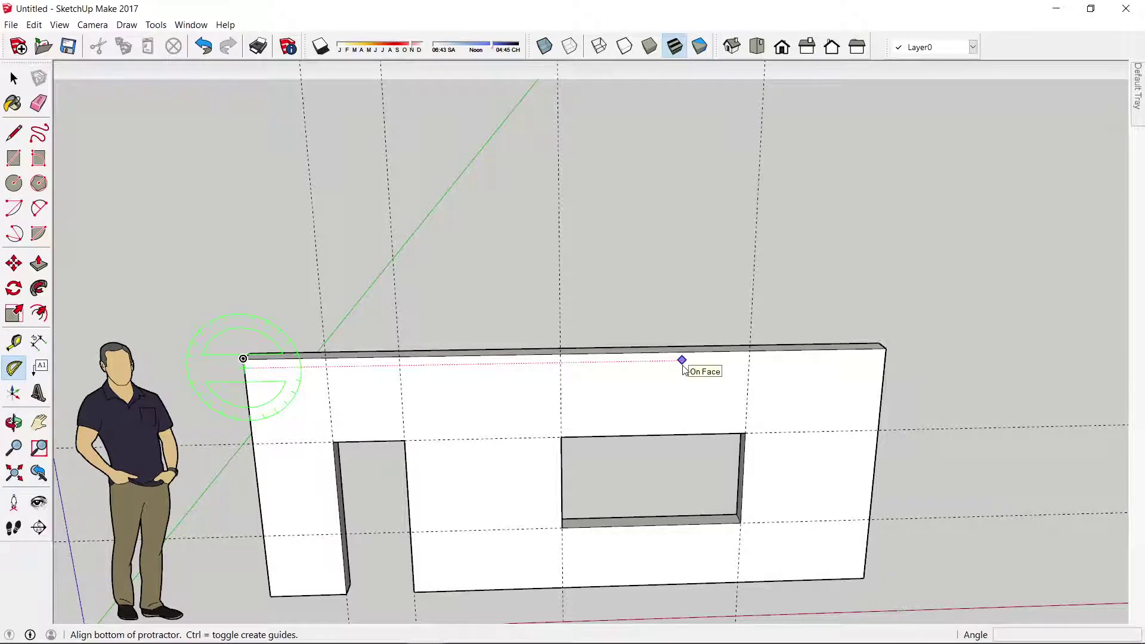
{"action": "left_click", "coordinate": [683, 361]}
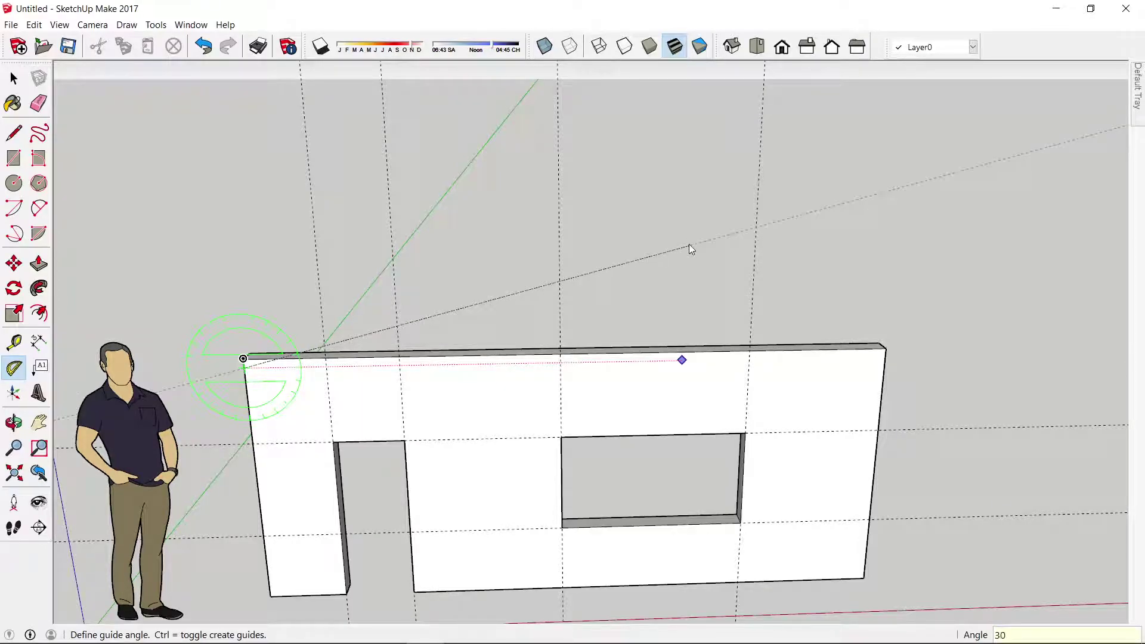
{"action": "left_click", "coordinate": [691, 249]}
{"action": "scroll", "coordinate": [626, 343], "scroll_direction": "down", "scroll_amount": 1}
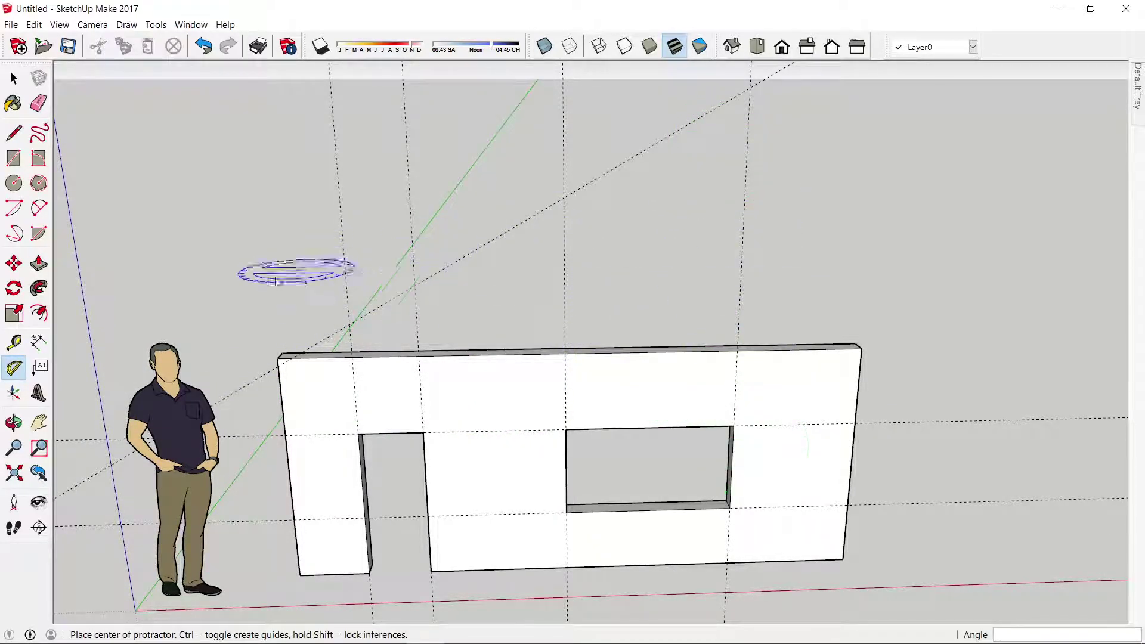
{"action": "left_click", "coordinate": [40, 24]}
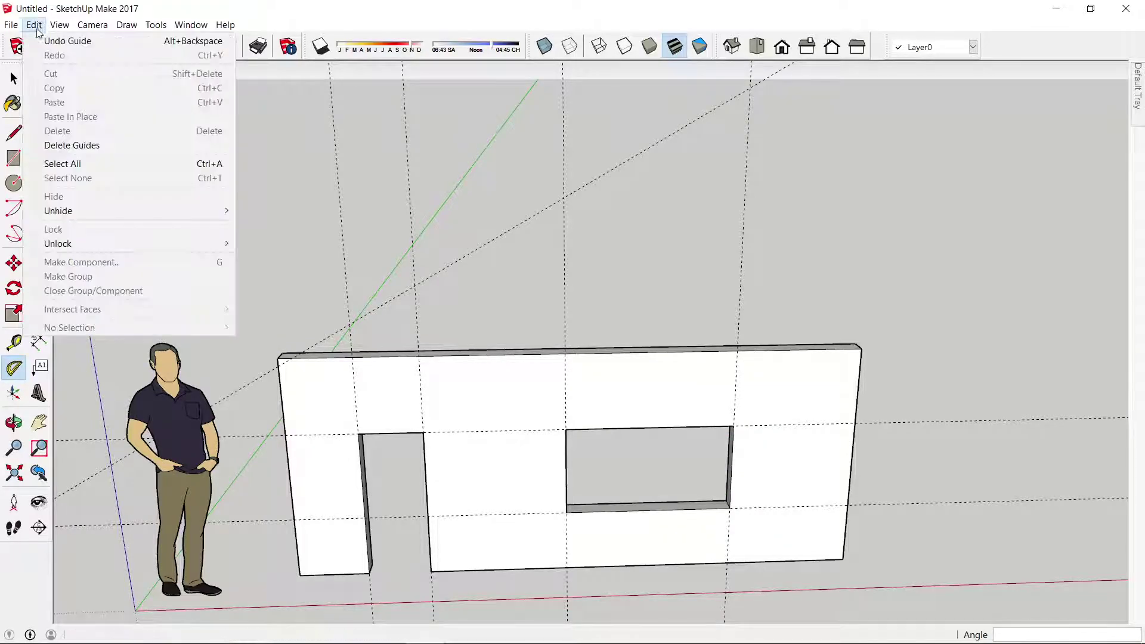
{"action": "left_click", "coordinate": [102, 146]}
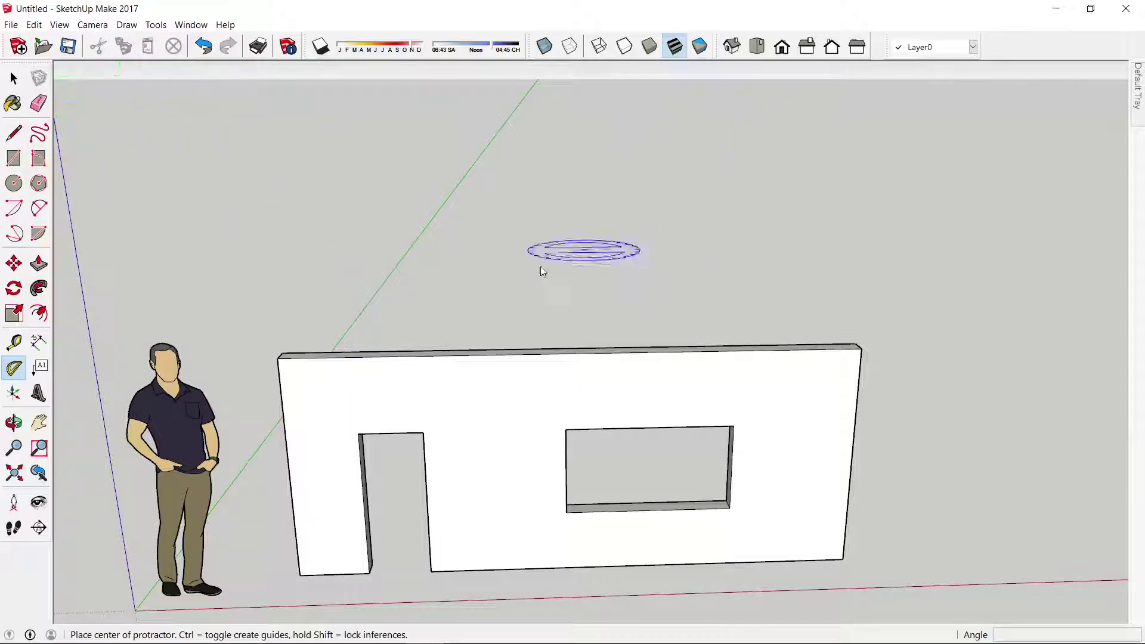
Place a 30° protractor guide from the wall's top-left corner, measured from its top edge
{"action": "scroll", "coordinate": [312, 368], "scroll_direction": "up", "scroll_amount": 1}
{"action": "scroll", "coordinate": [312, 368], "scroll_direction": "up", "scroll_amount": 1}
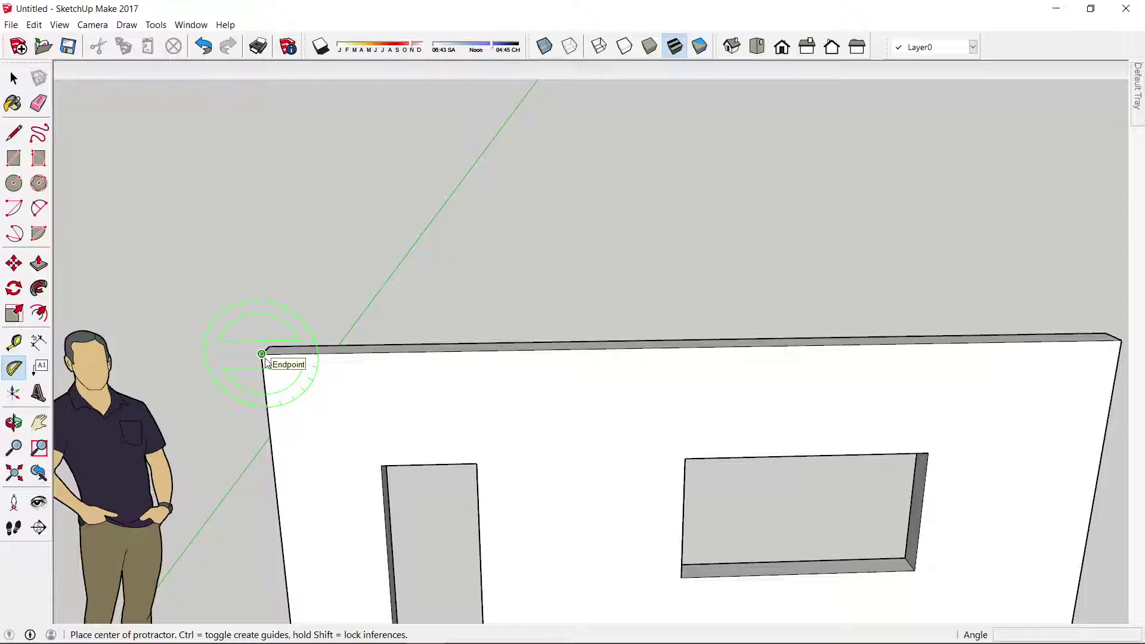
{"action": "left_click", "coordinate": [262, 355]}
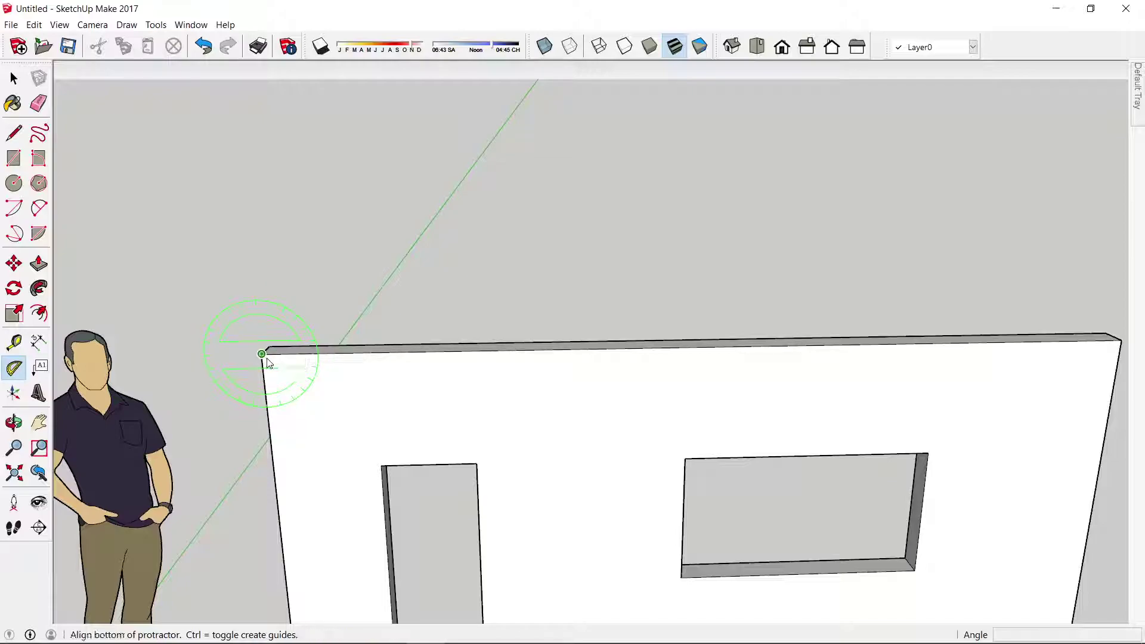
{"action": "left_click", "coordinate": [589, 352]}
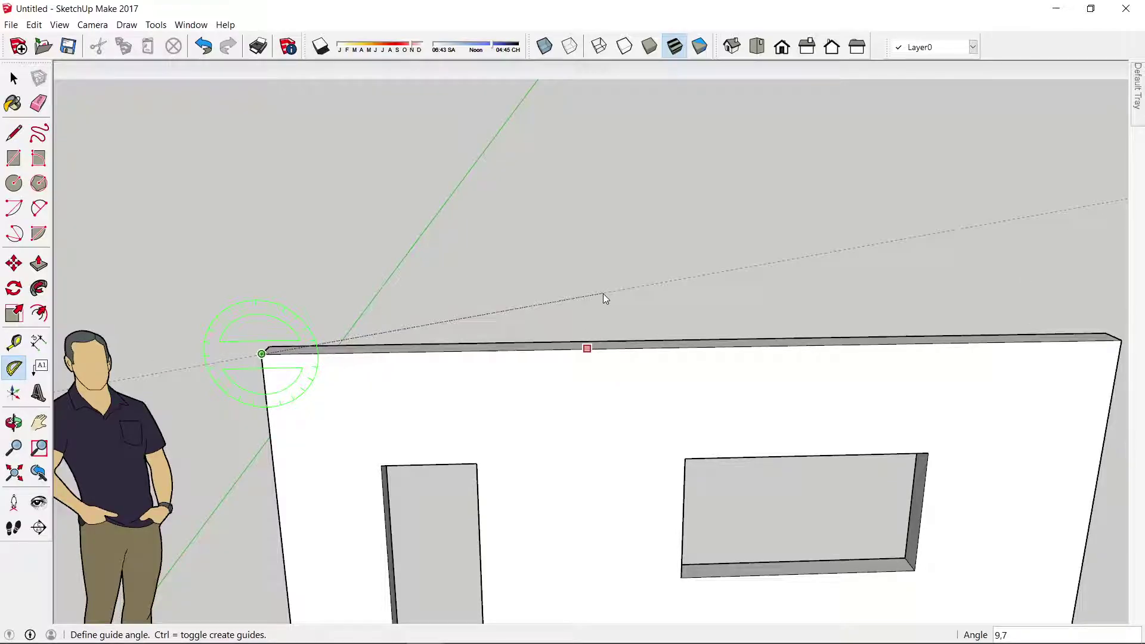
{"action": "left_click", "coordinate": [603, 293]}
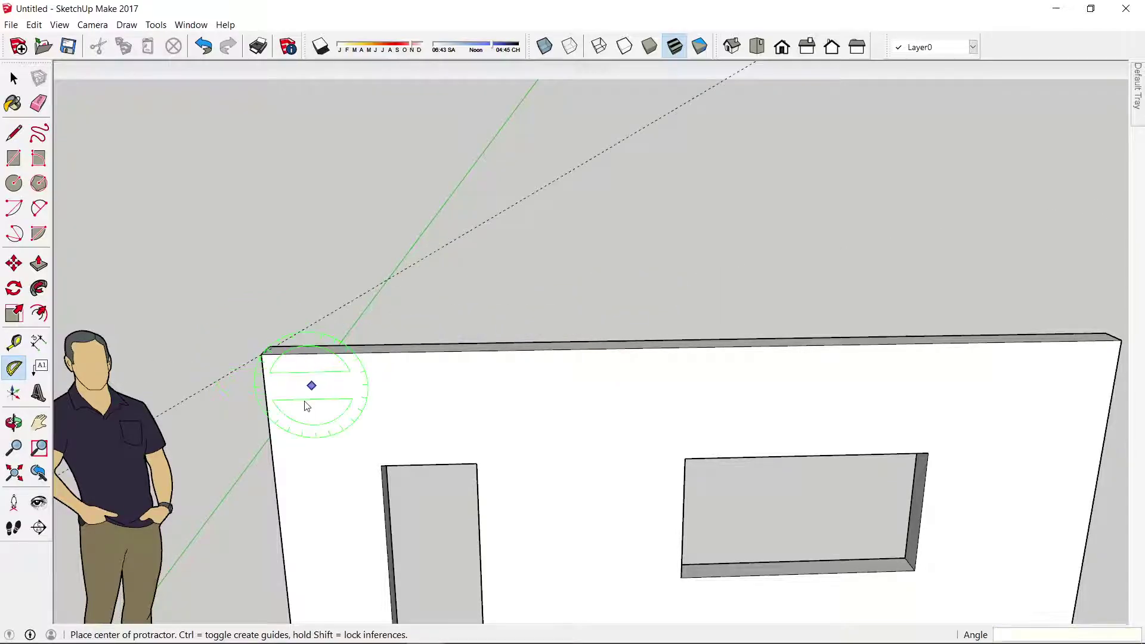
{"action": "scroll", "coordinate": [457, 386], "scroll_direction": "down", "scroll_amount": 3}
{"action": "scroll", "coordinate": [531, 375], "scroll_direction": "down", "scroll_amount": 2}
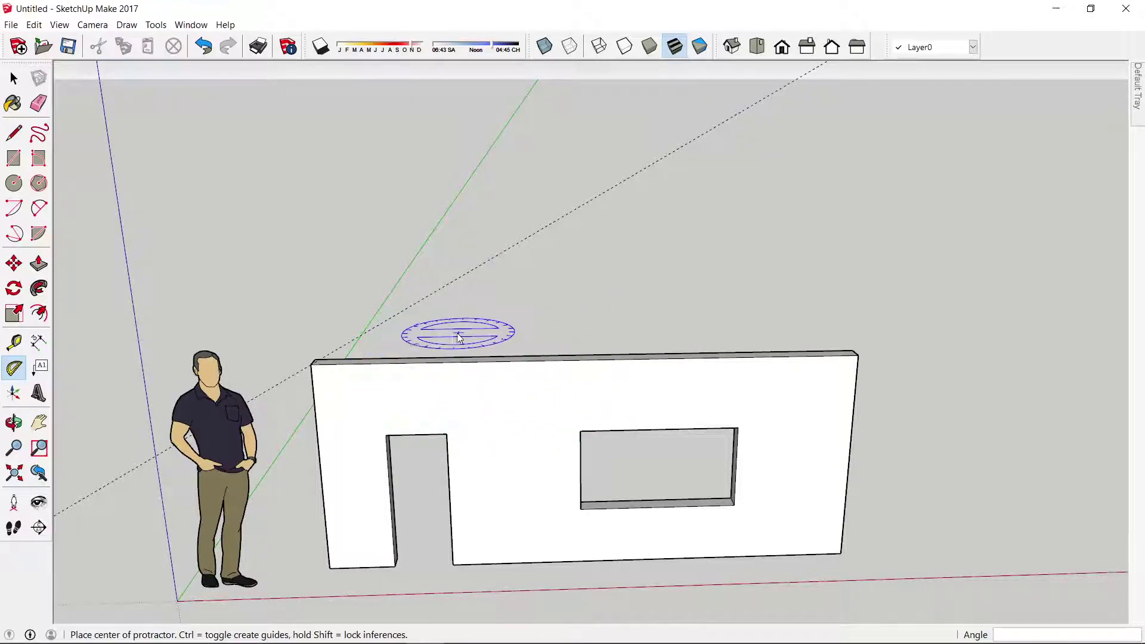
Draw the sloped roof line from the wall's top-left corner along the 30° guide
{"action": "key", "text": "l"}
{"action": "left_click", "coordinate": [319, 360]}
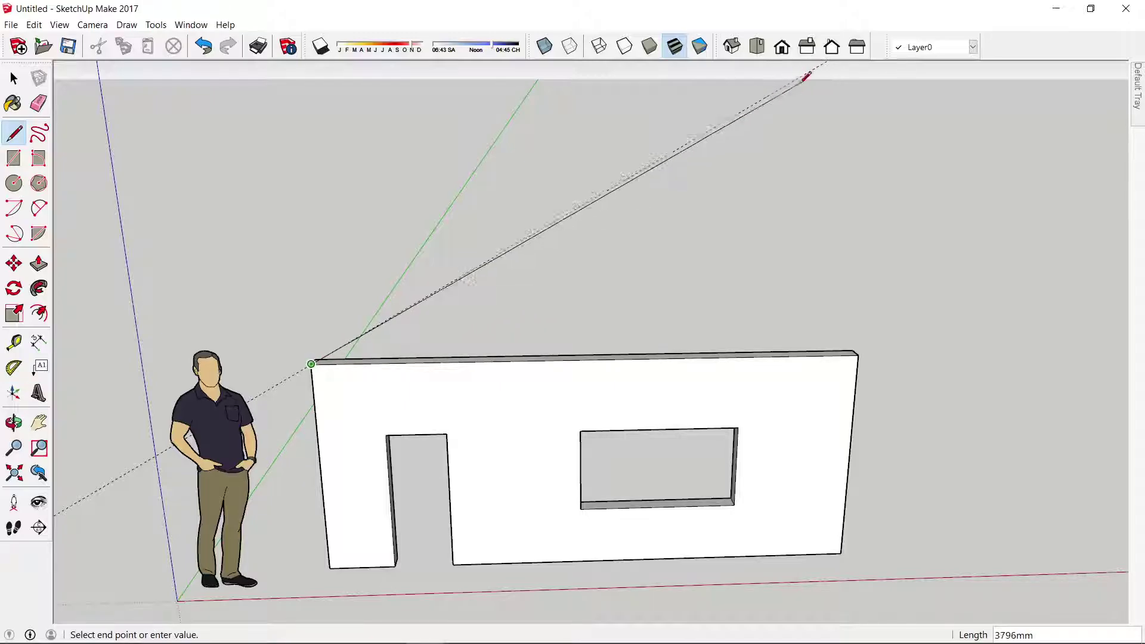
{"action": "scroll", "coordinate": [806, 74], "scroll_direction": "down", "scroll_amount": 2}
{"action": "left_click", "coordinate": [814, 84]}
{"action": "key", "text": "space"}
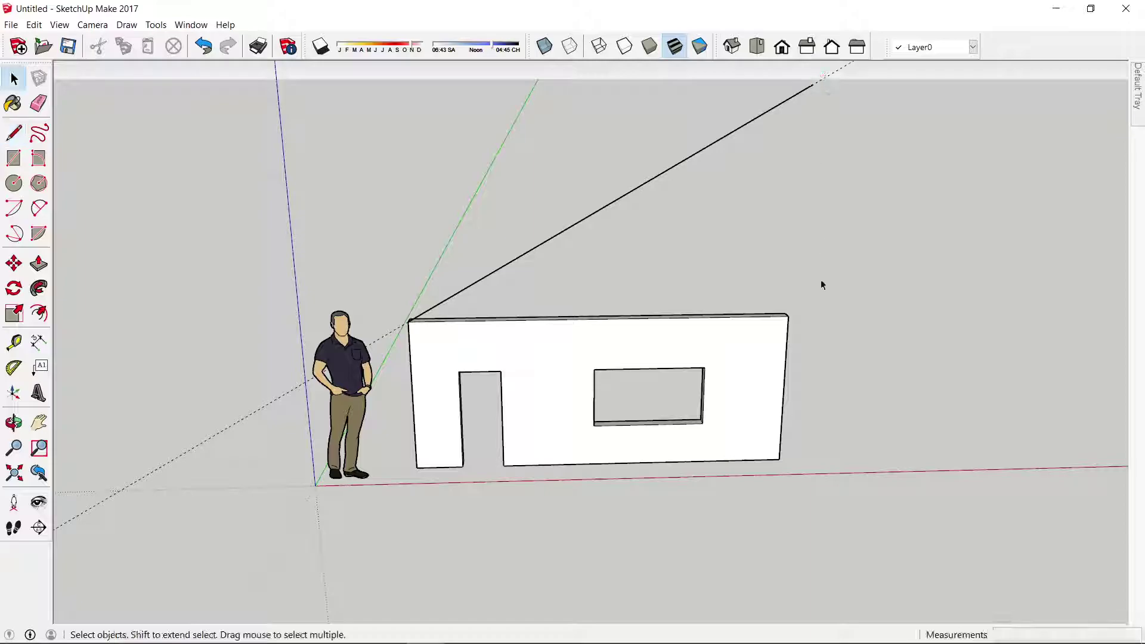
Close the roof triangle with a vertical edge from the top-right corner and delete the leftover stub
{"action": "key", "text": "l"}
{"action": "left_click", "coordinate": [789, 315]}
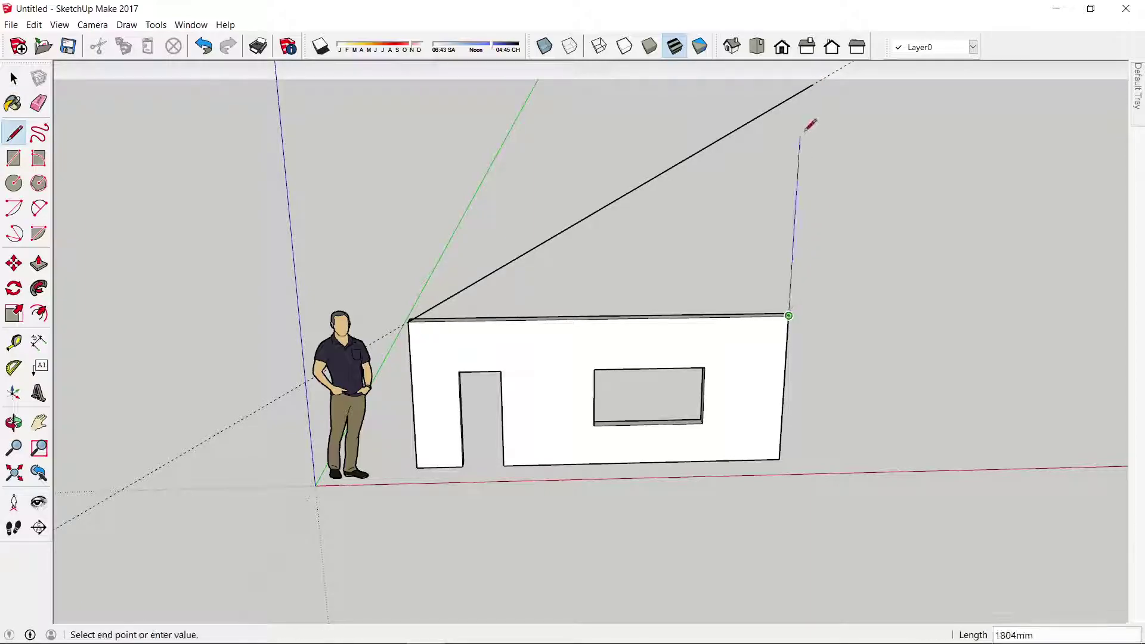
{"action": "left_click", "coordinate": [805, 83]}
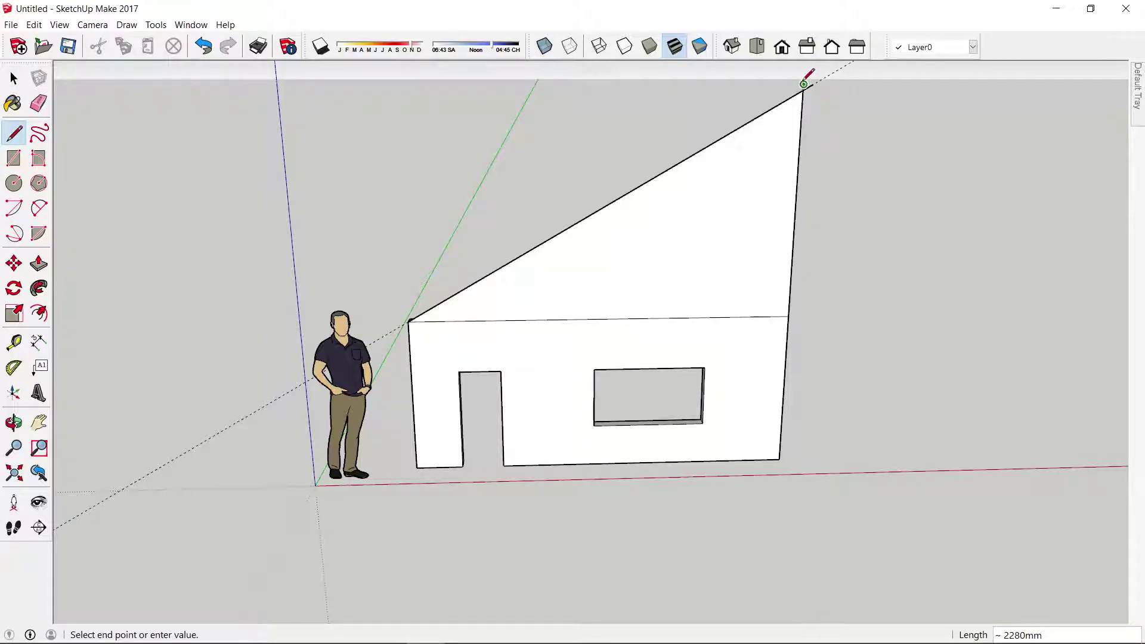
{"action": "key", "text": "space"}
{"action": "scroll", "coordinate": [817, 80], "scroll_direction": "up", "scroll_amount": 1}
{"action": "scroll", "coordinate": [817, 81], "scroll_direction": "up", "scroll_amount": 1}
{"action": "left_click", "coordinate": [797, 89]}
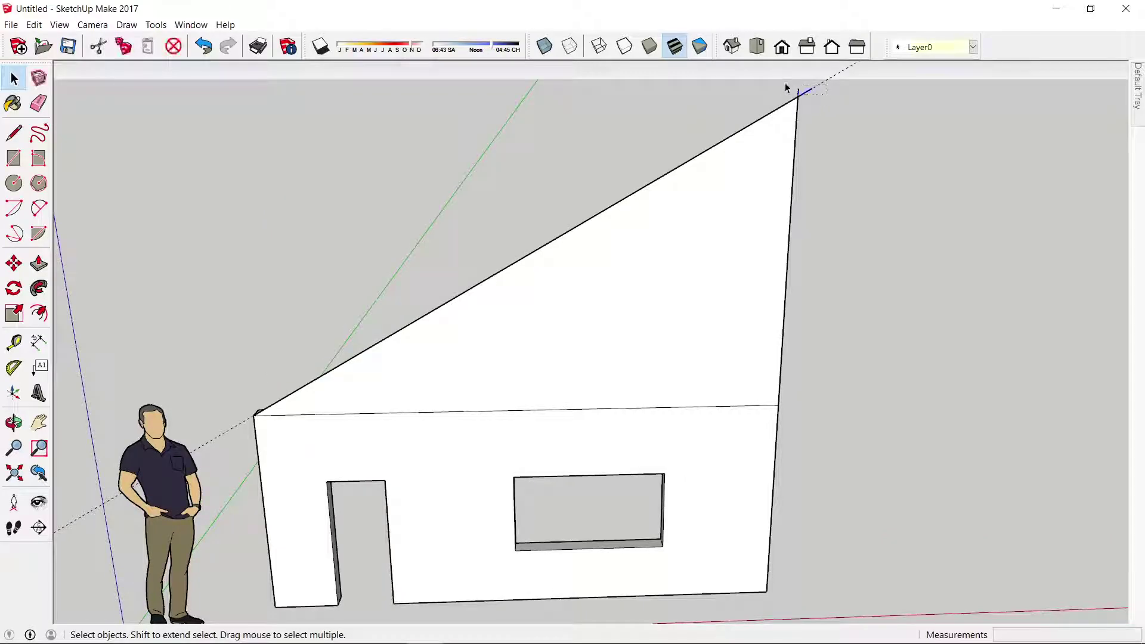
{"action": "key", "text": "Delete"}
{"action": "scroll", "coordinate": [634, 301], "scroll_direction": "down", "scroll_amount": 2}
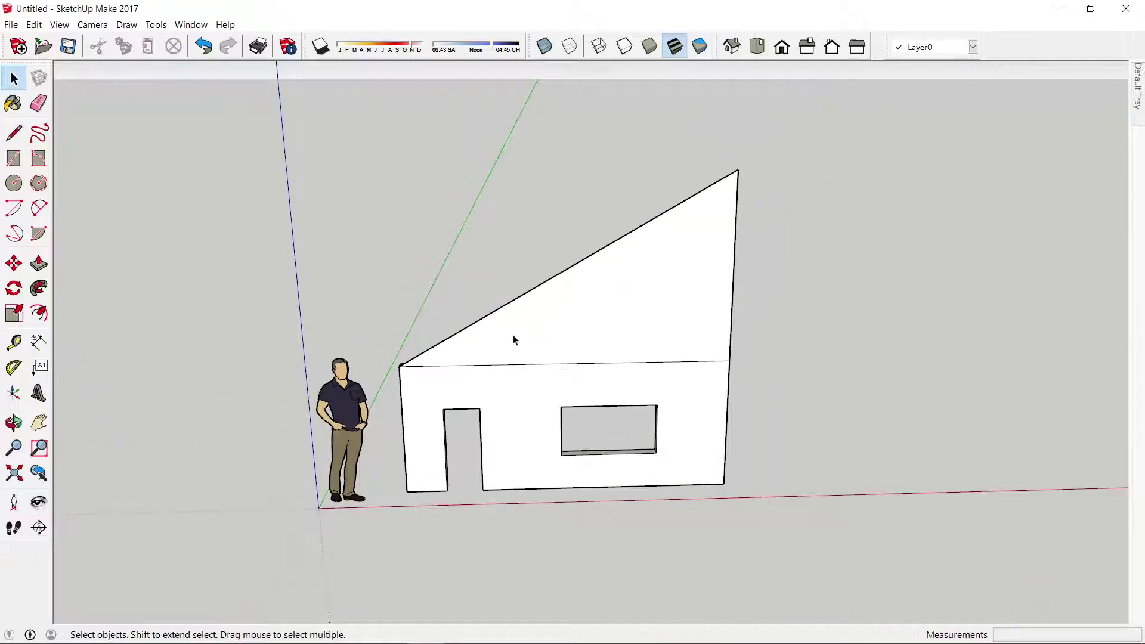
Push/pull the triangular roof face out 120 mm to match the wall thickness
{"action": "mouse_move", "coordinate": [514, 340]}
{"action": "middle_mouse_down"}
{"action": "mouse_move", "coordinate": [593, 378]}
{"action": "mouse_move", "coordinate": [806, 366]}
{"action": "mouse_move", "coordinate": [565, 411]}
{"action": "mouse_move", "coordinate": [559, 371]}
{"action": "middle_mouse_up"}
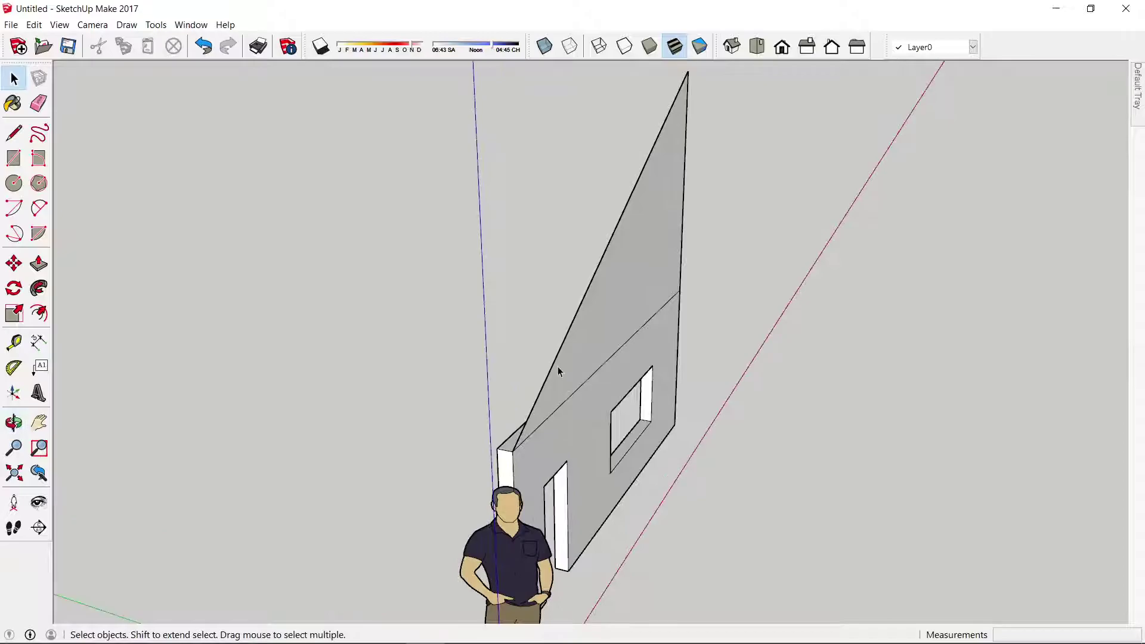
{"action": "left_click", "coordinate": [559, 371]}
{"action": "key", "text": "p"}
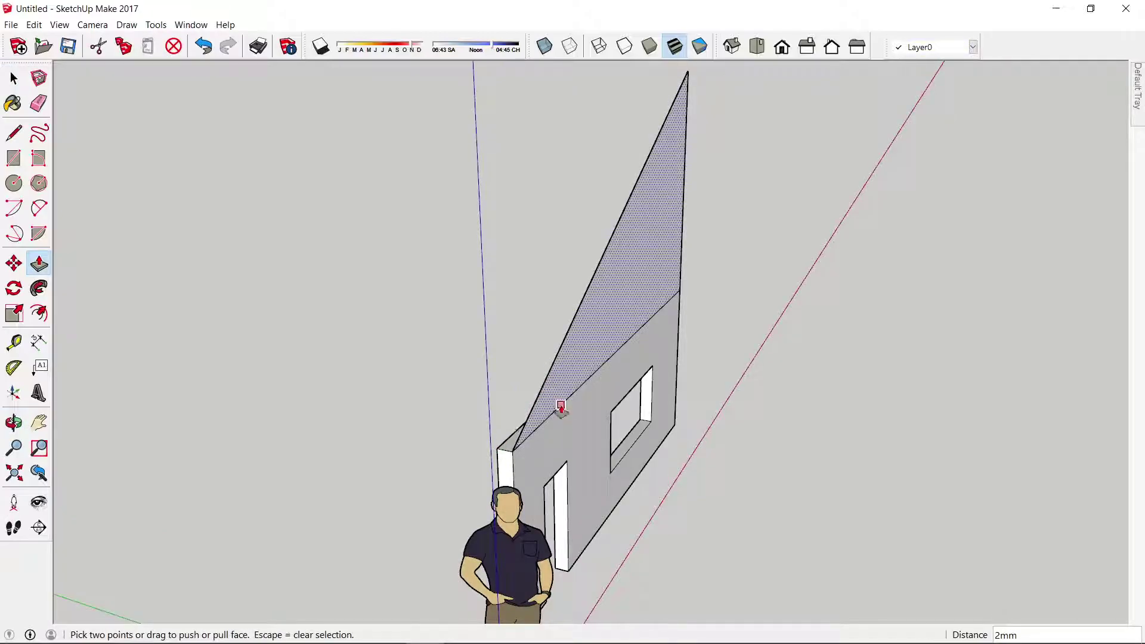
{"action": "left_click", "coordinate": [561, 407]}
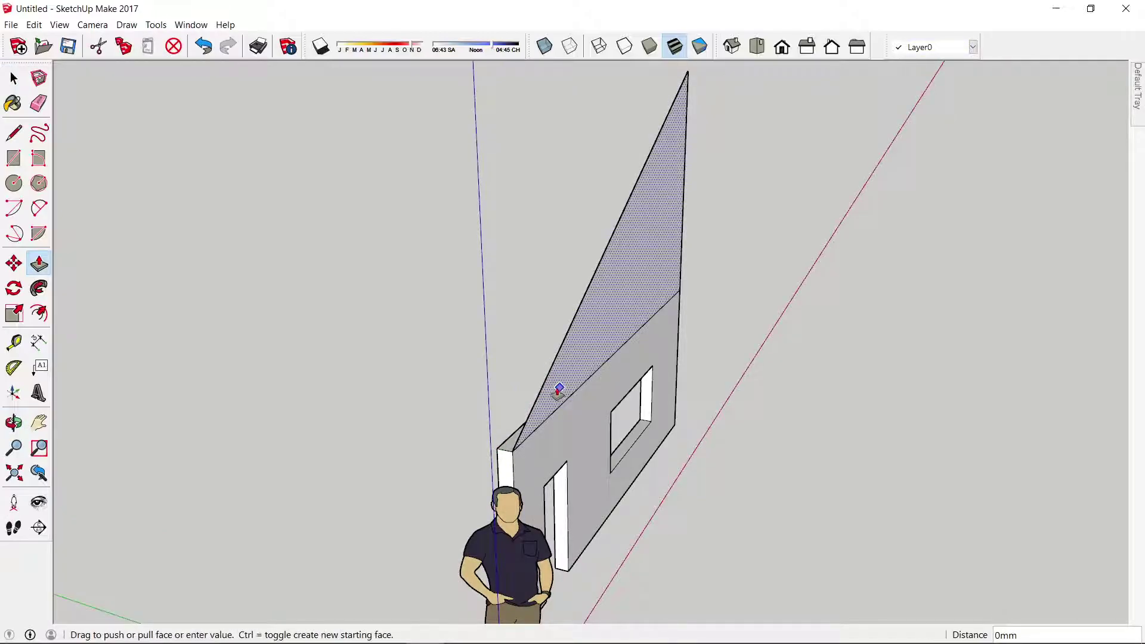
{"action": "left_click", "coordinate": [498, 468]}
{"action": "key", "text": "space"}
Orbit and zoom until the wall is seen large and nearly head-on
{"action": "middle_click_drag", "start_coordinate": [498, 468], "coordinate": [239, 425]}
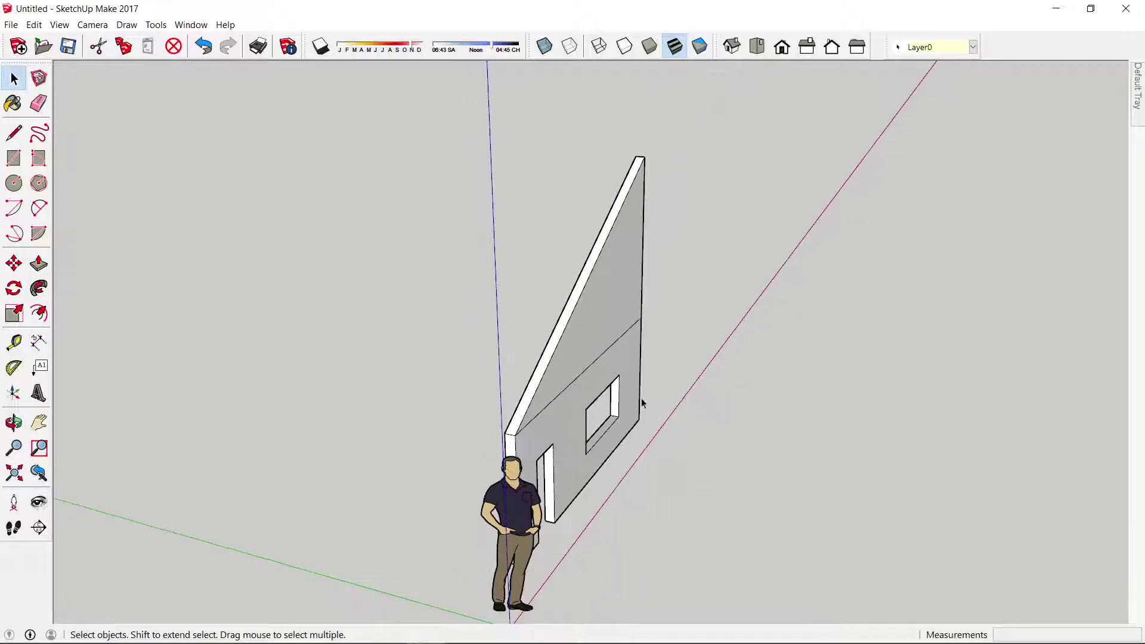
{"action": "scroll", "coordinate": [568, 384], "scroll_direction": "up", "scroll_amount": 3}
{"action": "scroll", "coordinate": [601, 361], "scroll_direction": "up", "scroll_amount": 3}
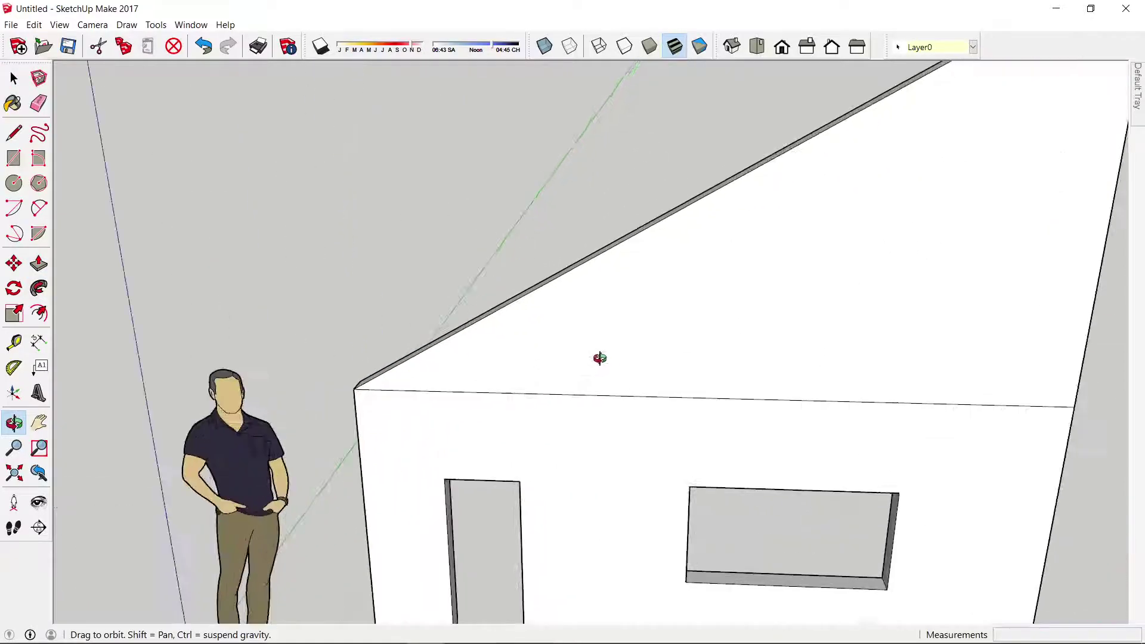
{"action": "scroll", "coordinate": [432, 336], "scroll_direction": "down", "scroll_amount": 5}
{"action": "left_click_drag", "start_coordinate": [485, 434], "coordinate": [553, 327]}
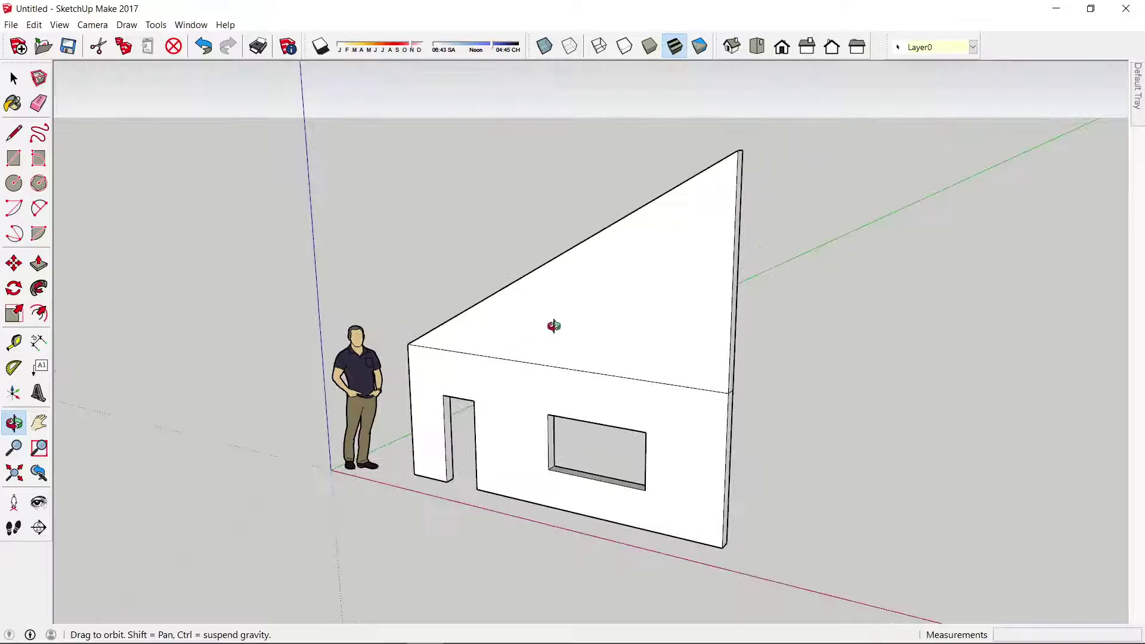
{"action": "mouse_move", "coordinate": [686, 338]}
{"action": "left_mouse_down"}
{"action": "mouse_move", "coordinate": [591, 397]}
{"action": "mouse_move", "coordinate": [578, 374]}
{"action": "mouse_move", "coordinate": [603, 376]}
{"action": "left_mouse_up"}
{"action": "scroll", "coordinate": [579, 373], "scroll_direction": "down", "scroll_amount": 3}
{"action": "scroll", "coordinate": [558, 315], "scroll_direction": "up", "scroll_amount": 5}
{"action": "scroll", "coordinate": [423, 372], "scroll_direction": "up", "scroll_amount": 2}
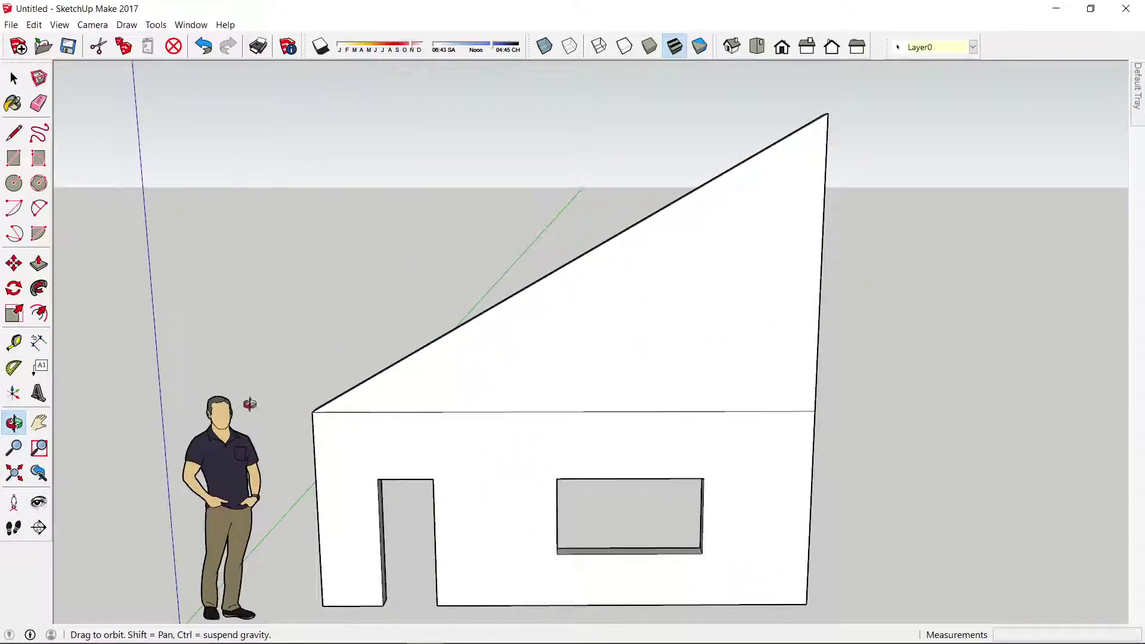
Place a 15° protractor guide from the left roof corner off the horizontal edge
{"action": "left_click", "coordinate": [13, 368]}
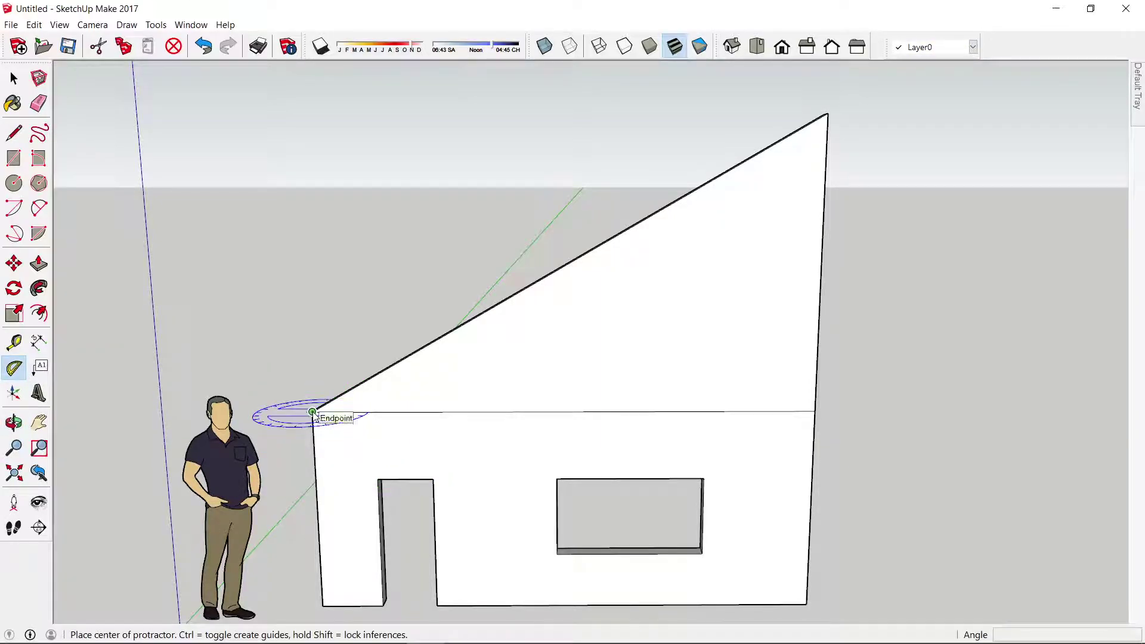
{"action": "key", "text": "Left"}
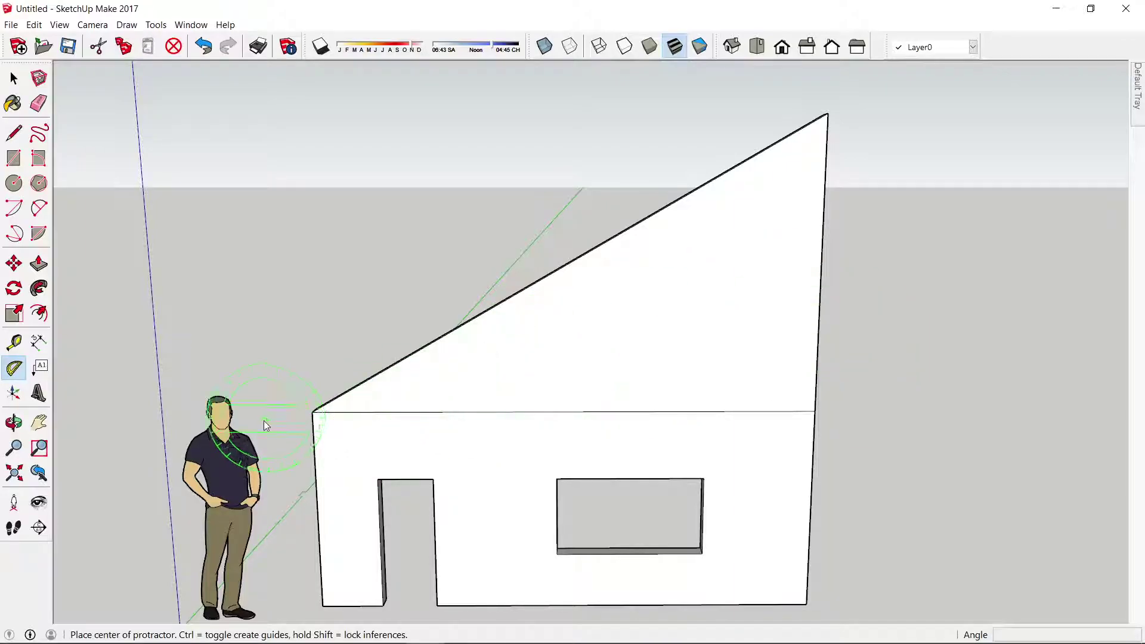
{"action": "left_click", "coordinate": [312, 412]}
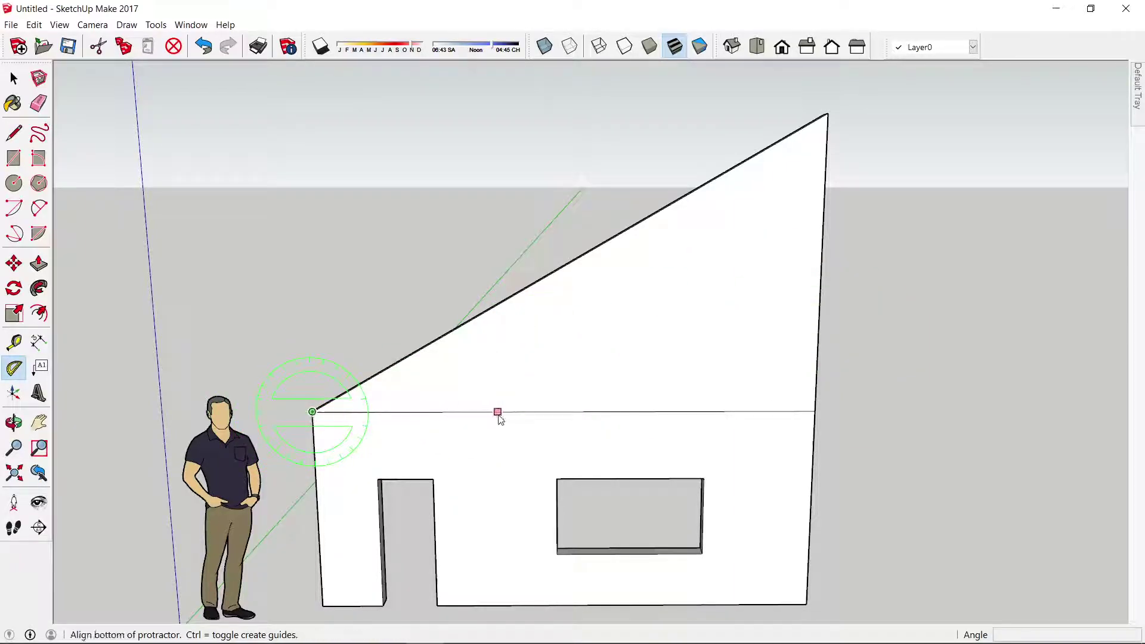
{"action": "left_click", "coordinate": [553, 417]}
{"action": "type", "text": "15"}
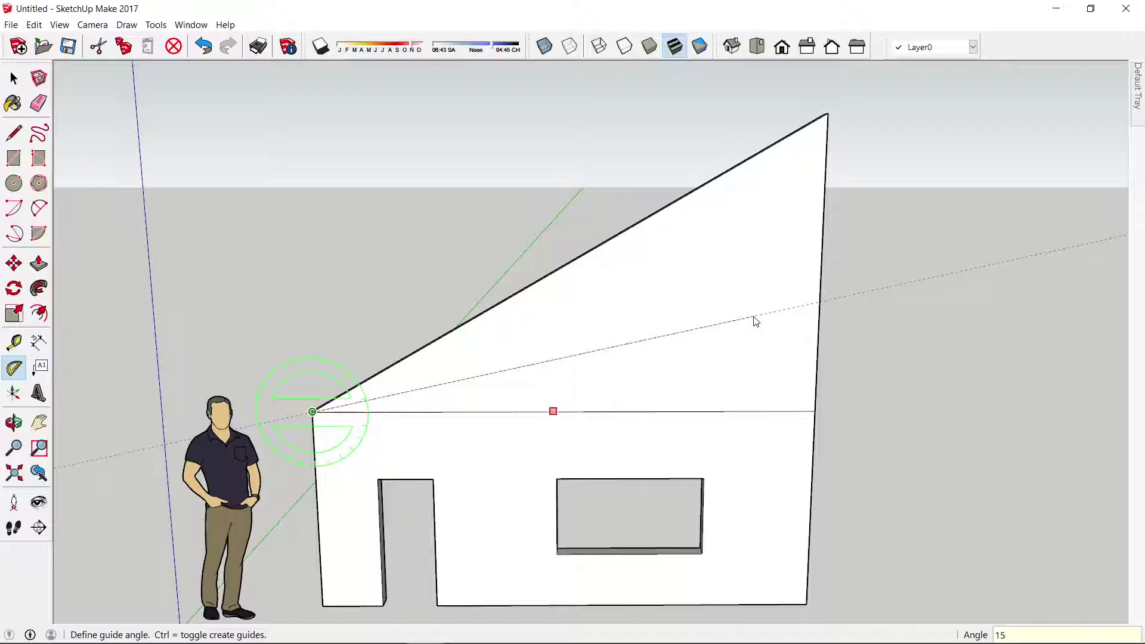
{"action": "key", "text": "Return"}
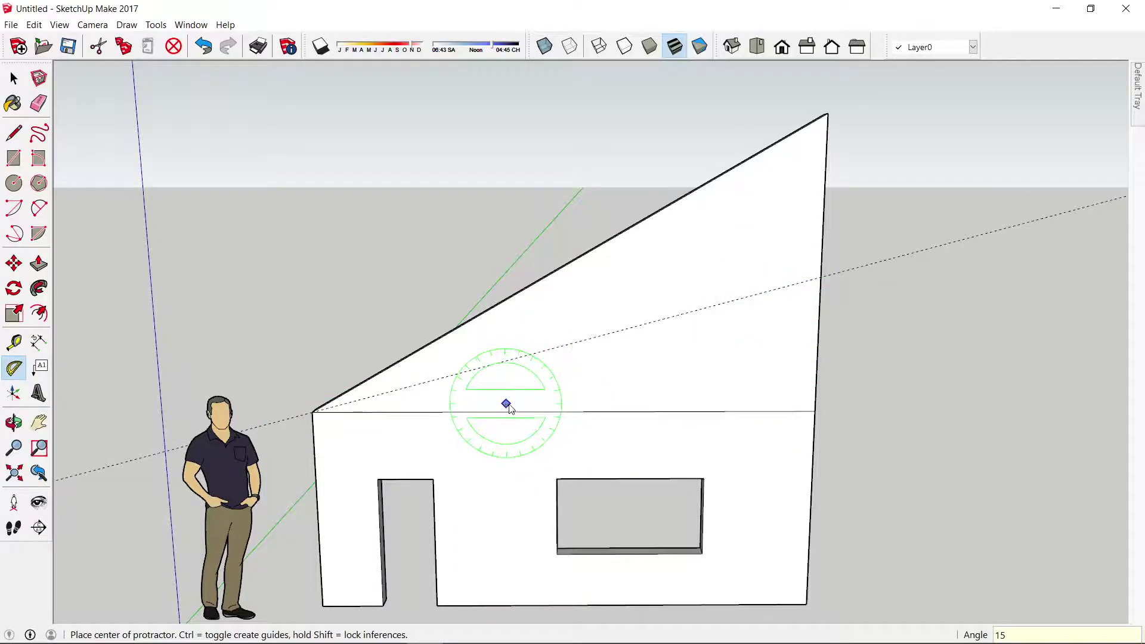
Draw a line from the left roof corner along the 15° guide to the wall's right edge
{"action": "key", "text": "l"}
{"action": "left_click", "coordinate": [312, 412]}
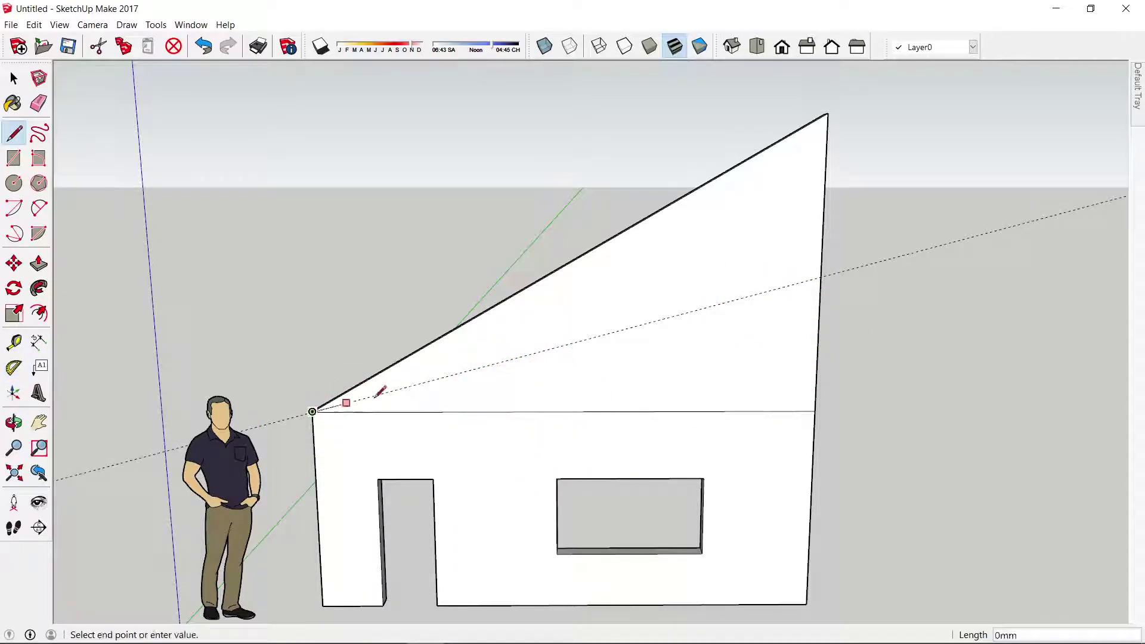
{"action": "left_click", "coordinate": [823, 274]}
{"action": "key", "text": "space"}
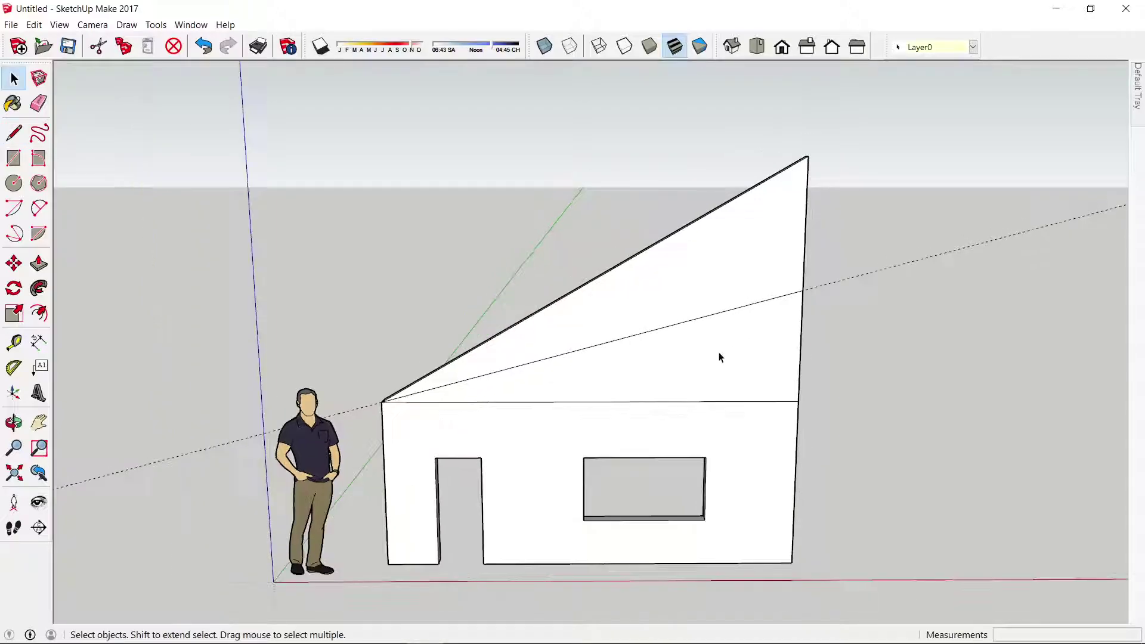
Push/pull the gable strip below the 15° line outward into a thick sloping roof slab
{"action": "middle_click_drag", "start_coordinate": [628, 350], "coordinate": [657, 384]}
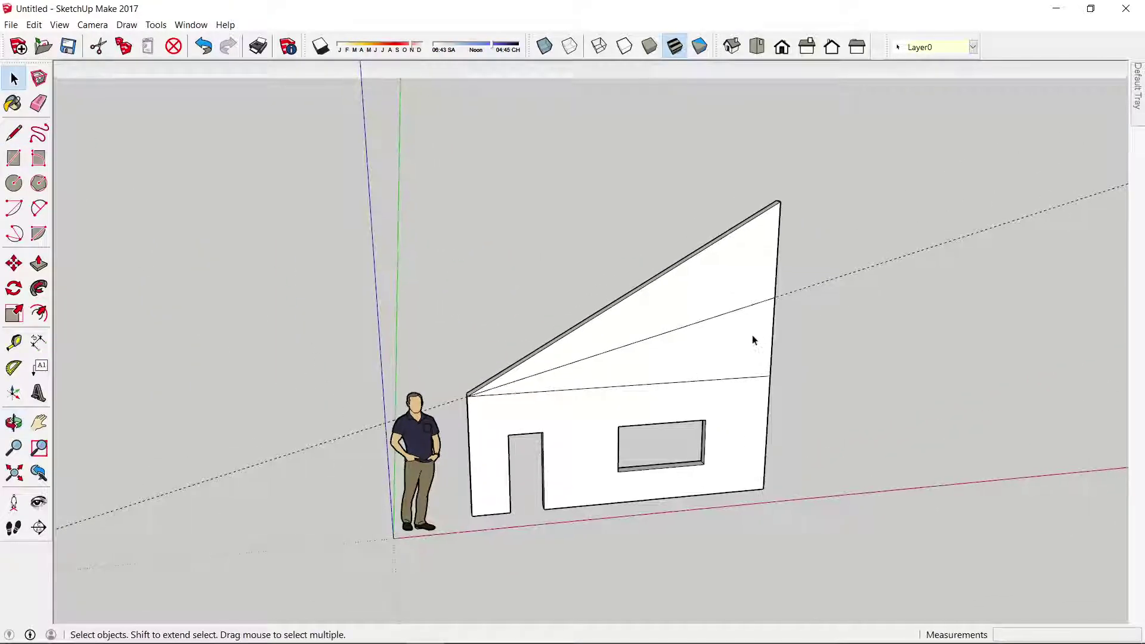
{"action": "left_click", "coordinate": [700, 350]}
{"action": "key", "text": "p"}
{"action": "left_click_drag", "start_coordinate": [703, 352], "coordinate": [815, 431]}
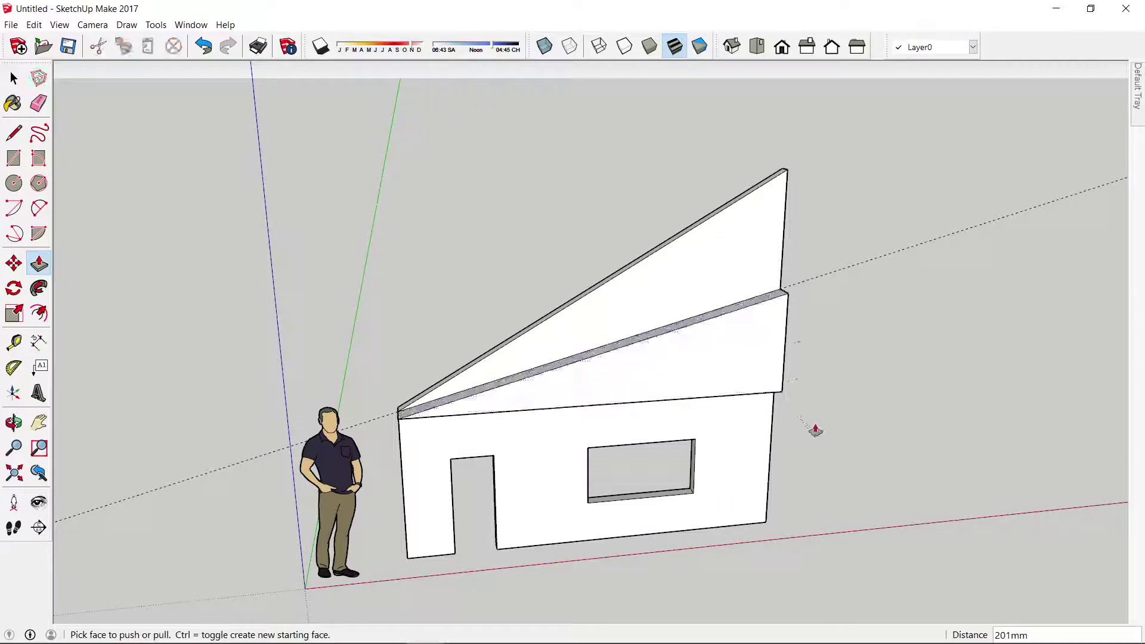
{"action": "left_click_drag", "start_coordinate": [741, 363], "coordinate": [764, 393]}
{"action": "key", "text": "space"}
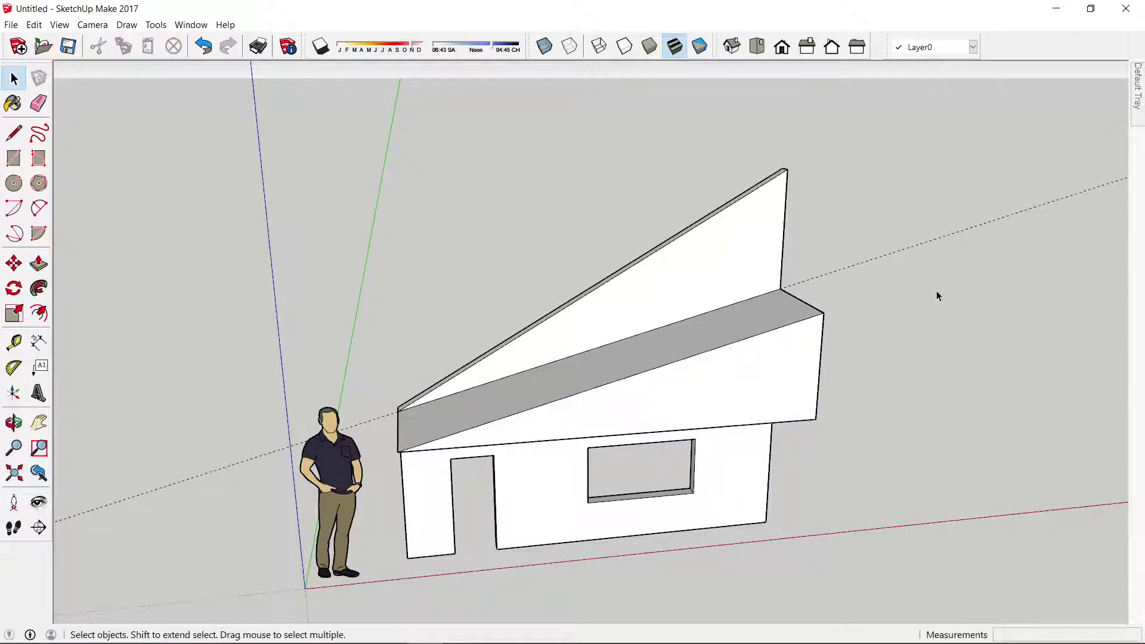
{"action": "left_click_drag", "start_coordinate": [893, 198], "coordinate": [891, 199]}
{"action": "left_click", "coordinate": [619, 344]}
Set the axes origin at the roof slab's left corner with red along the sloped edge
{"action": "left_click", "coordinate": [14, 393]}
{"action": "scroll", "coordinate": [674, 325], "scroll_direction": "up", "scroll_amount": 2}
{"action": "scroll", "coordinate": [620, 367], "scroll_direction": "up", "scroll_amount": 3}
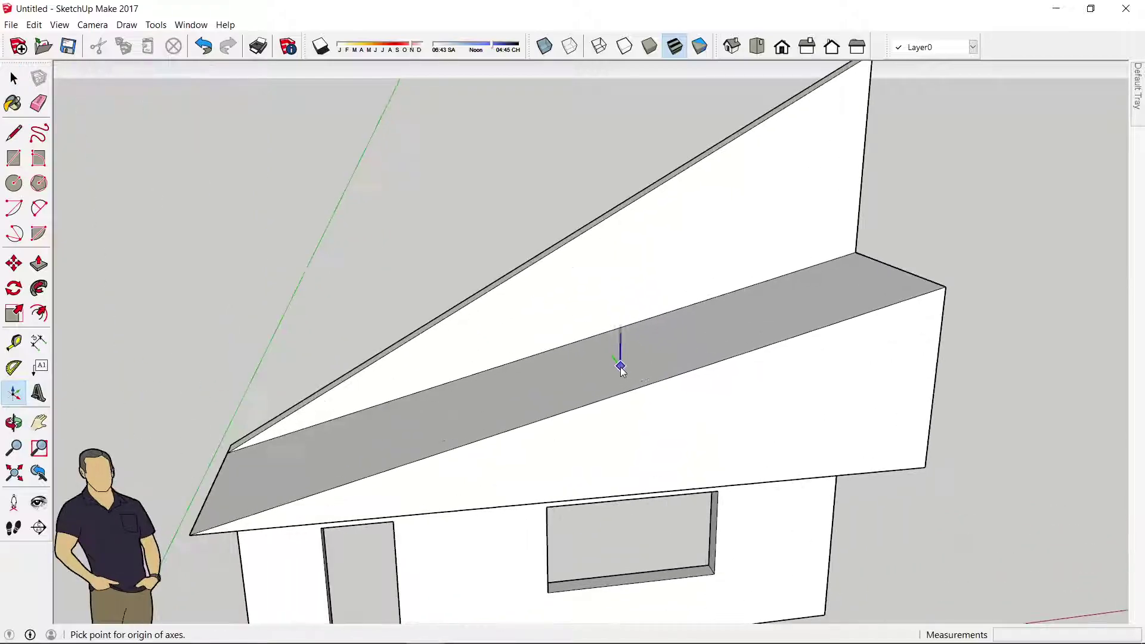
{"action": "scroll", "coordinate": [628, 358], "scroll_direction": "down", "scroll_amount": 1}
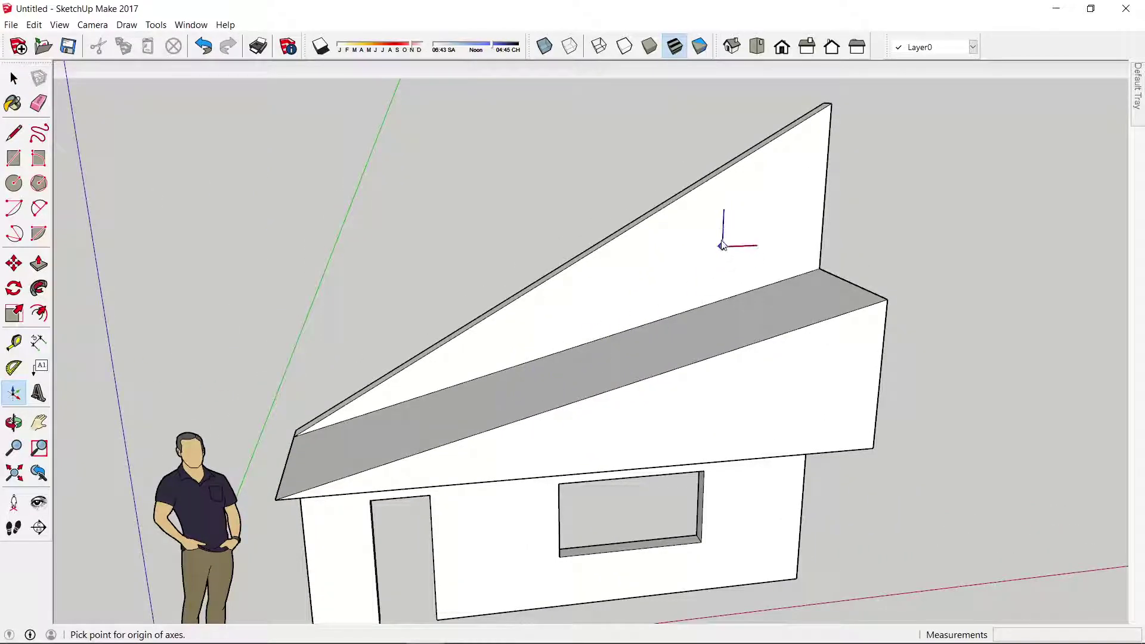
{"action": "scroll", "coordinate": [596, 308], "scroll_direction": "down", "scroll_amount": 1}
{"action": "scroll", "coordinate": [561, 358], "scroll_direction": "down", "scroll_amount": 1}
{"action": "scroll", "coordinate": [414, 345], "scroll_direction": "up", "scroll_amount": 1}
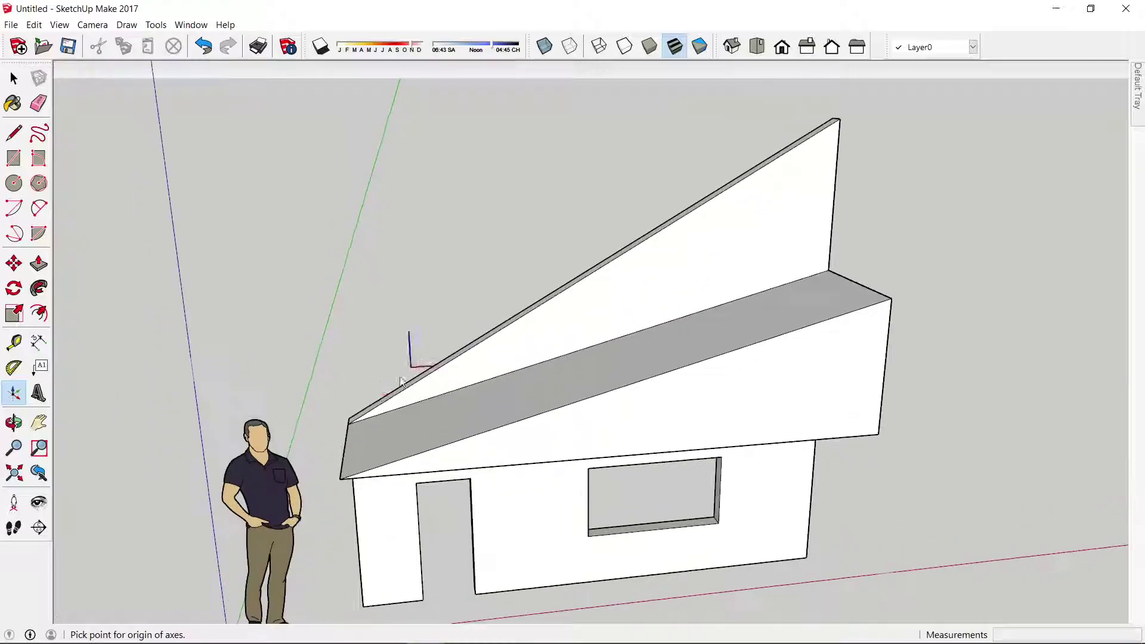
{"action": "scroll", "coordinate": [366, 396], "scroll_direction": "up", "scroll_amount": 2}
{"action": "scroll", "coordinate": [346, 434], "scroll_direction": "up", "scroll_amount": 1}
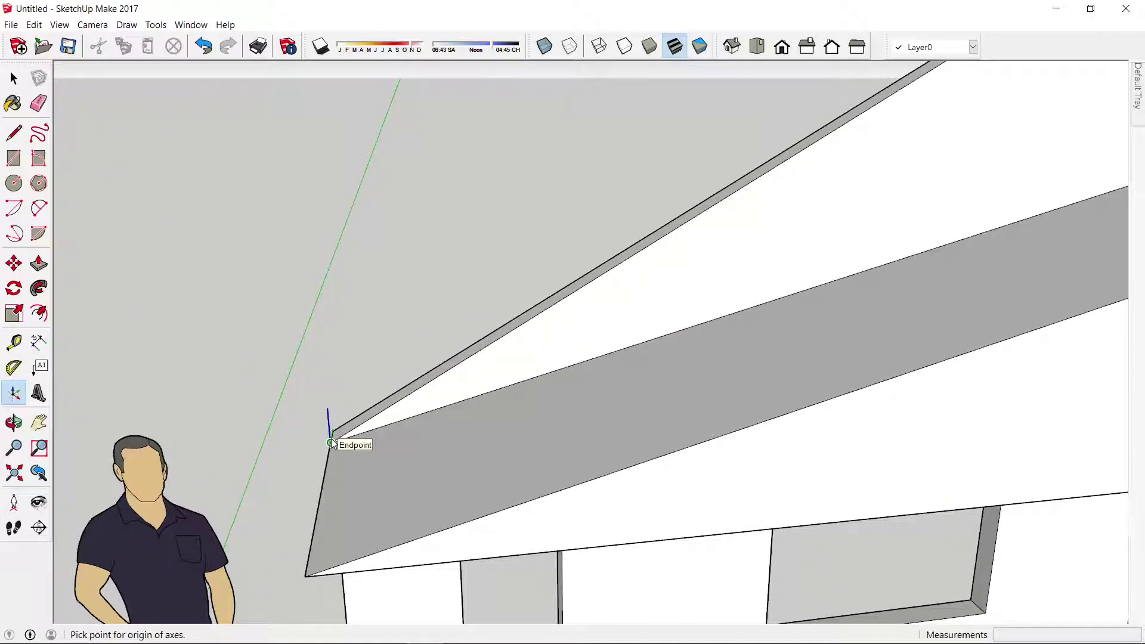
{"action": "scroll", "coordinate": [332, 439], "scroll_direction": "up", "scroll_amount": 2}
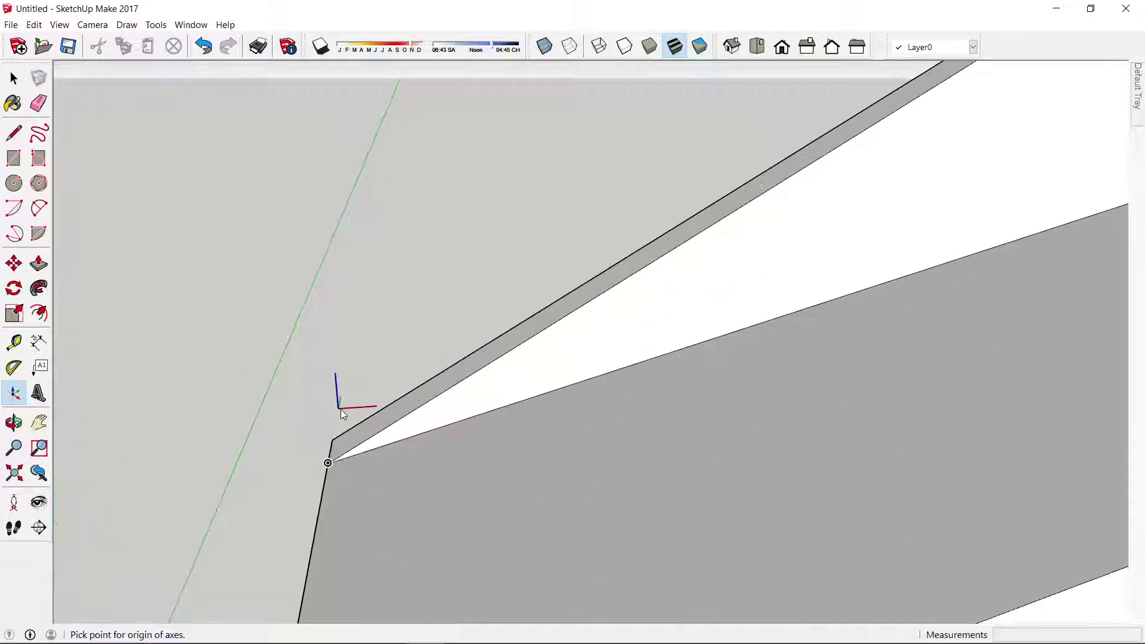
{"action": "left_click", "coordinate": [326, 472]}
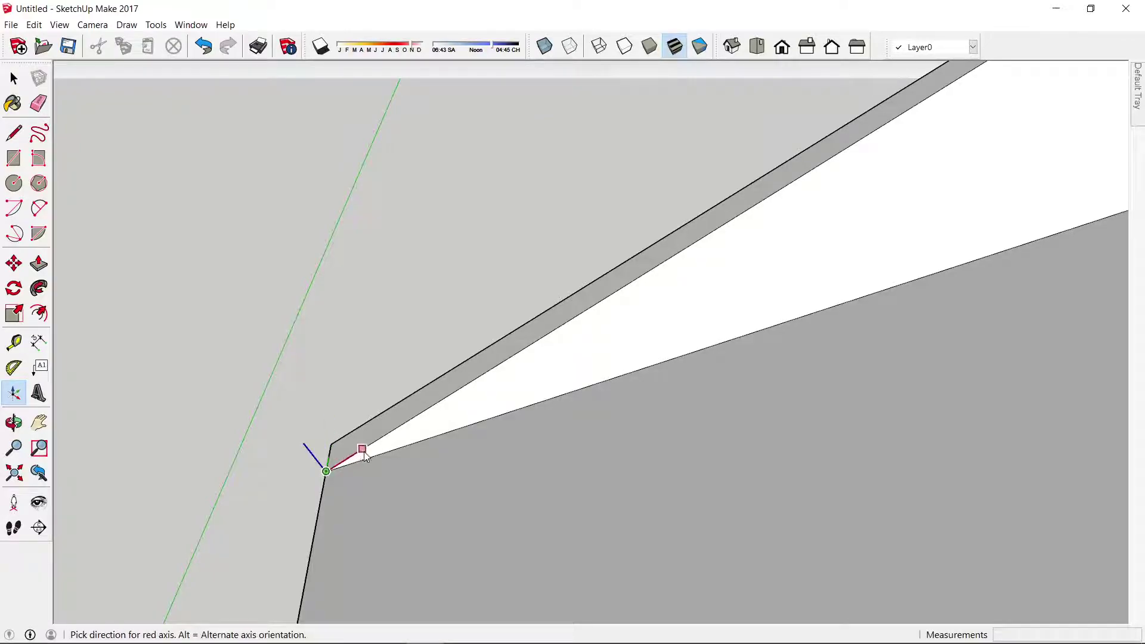
{"action": "left_click", "coordinate": [364, 453]}
{"action": "left_click", "coordinate": [333, 452]}
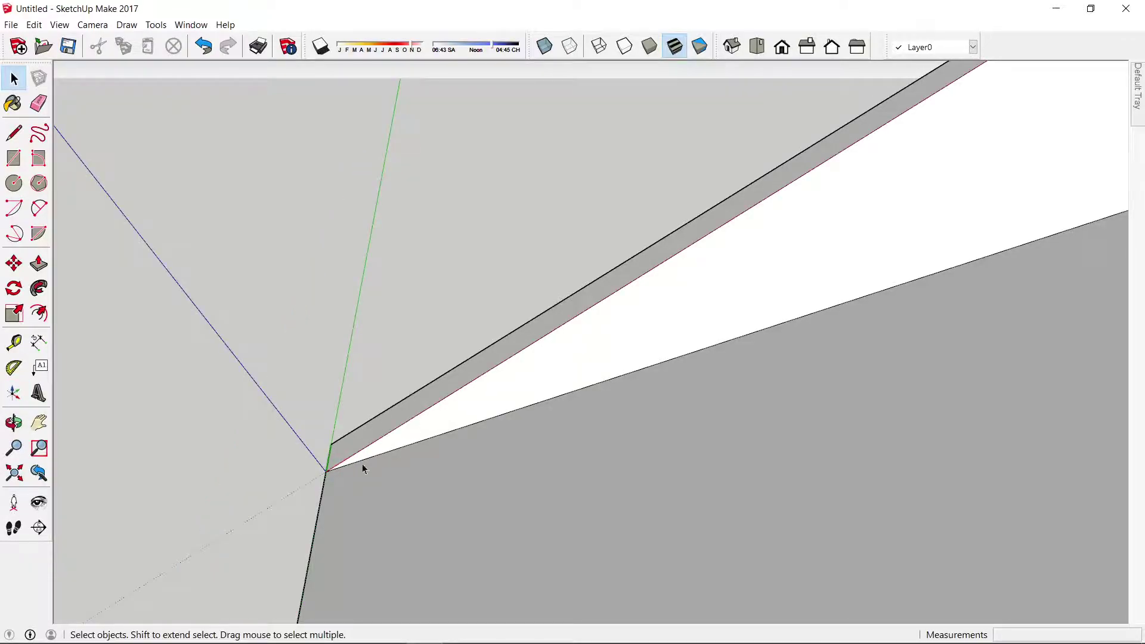
{"action": "scroll", "coordinate": [316, 348], "scroll_direction": "down", "scroll_amount": 1}
{"action": "scroll", "coordinate": [460, 396], "scroll_direction": "down", "scroll_amount": 2}
{"action": "scroll", "coordinate": [463, 406], "scroll_direction": "down", "scroll_amount": 1}
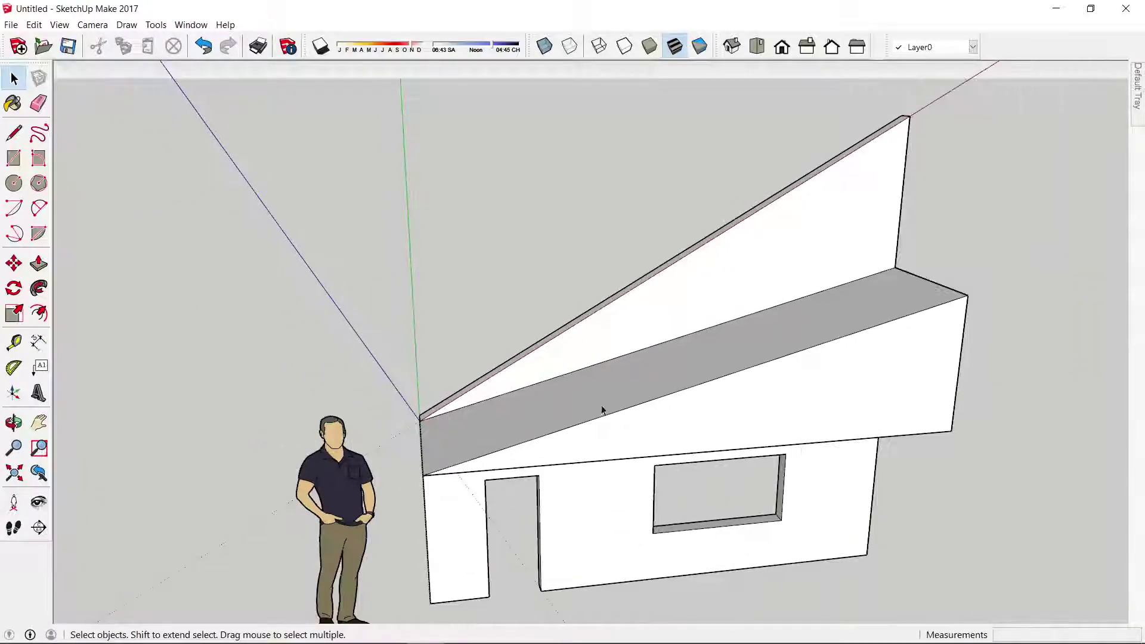
{"action": "scroll", "coordinate": [603, 409], "scroll_direction": "up", "scroll_amount": 3}
{"action": "scroll", "coordinate": [505, 383], "scroll_direction": "down", "scroll_amount": 1}
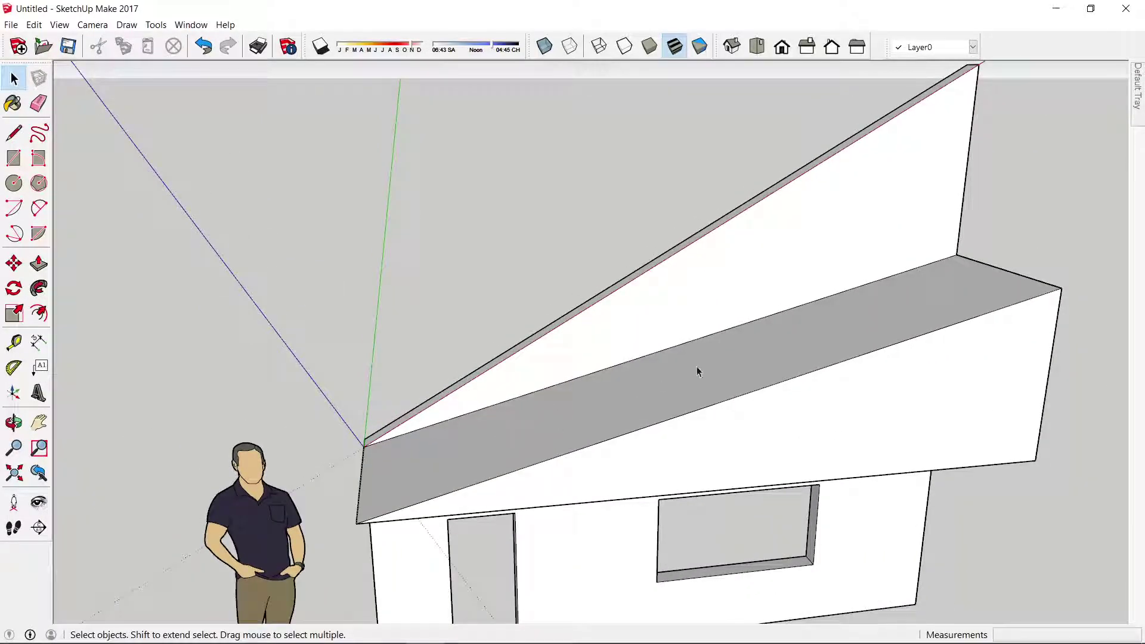
{"action": "scroll", "coordinate": [619, 357], "scroll_direction": "down", "scroll_amount": 1}
{"action": "scroll", "coordinate": [628, 246], "scroll_direction": "down", "scroll_amount": 1}
{"action": "scroll", "coordinate": [371, 410], "scroll_direction": "up", "scroll_amount": 1}
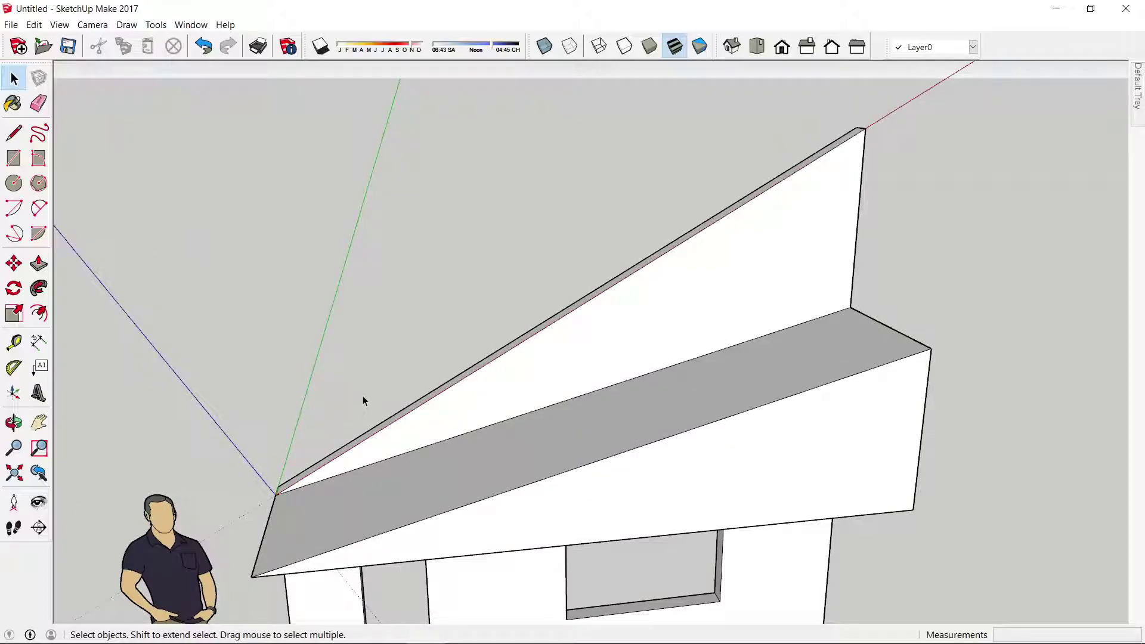
{"action": "scroll", "coordinate": [322, 435], "scroll_direction": "up", "scroll_amount": 1}
{"action": "scroll", "coordinate": [300, 444], "scroll_direction": "up", "scroll_amount": 1}
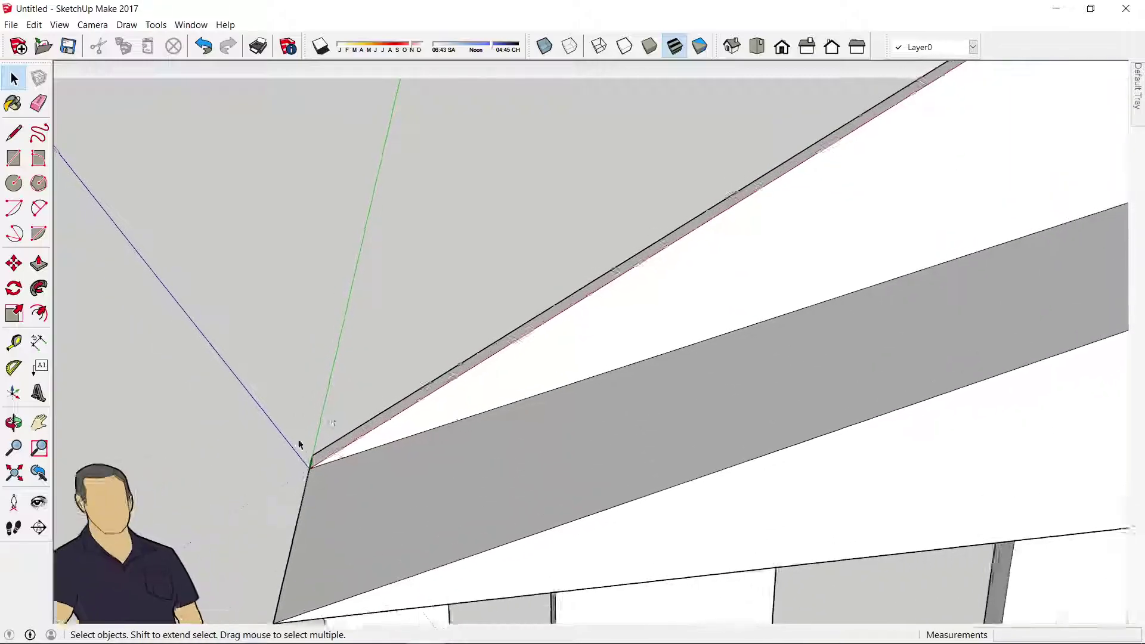
{"action": "scroll", "coordinate": [300, 444], "scroll_direction": "up", "scroll_amount": 1}
{"action": "scroll", "coordinate": [349, 447], "scroll_direction": "up", "scroll_amount": 1}
{"action": "scroll", "coordinate": [347, 421], "scroll_direction": "up", "scroll_amount": 1}
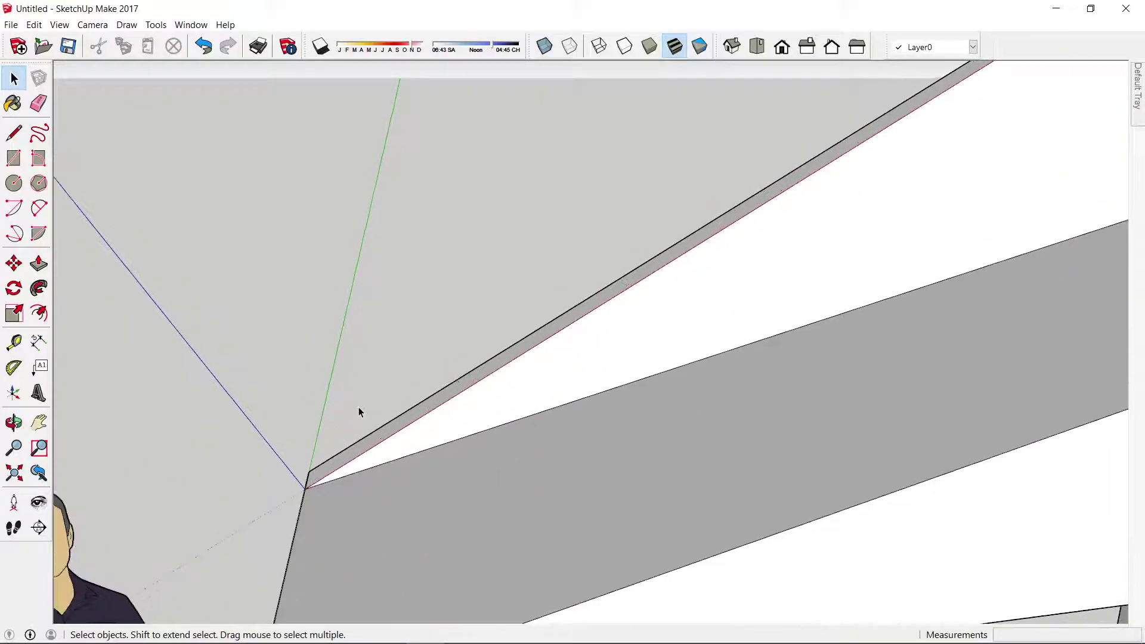
{"action": "scroll", "coordinate": [344, 397], "scroll_direction": "up", "scroll_amount": 1}
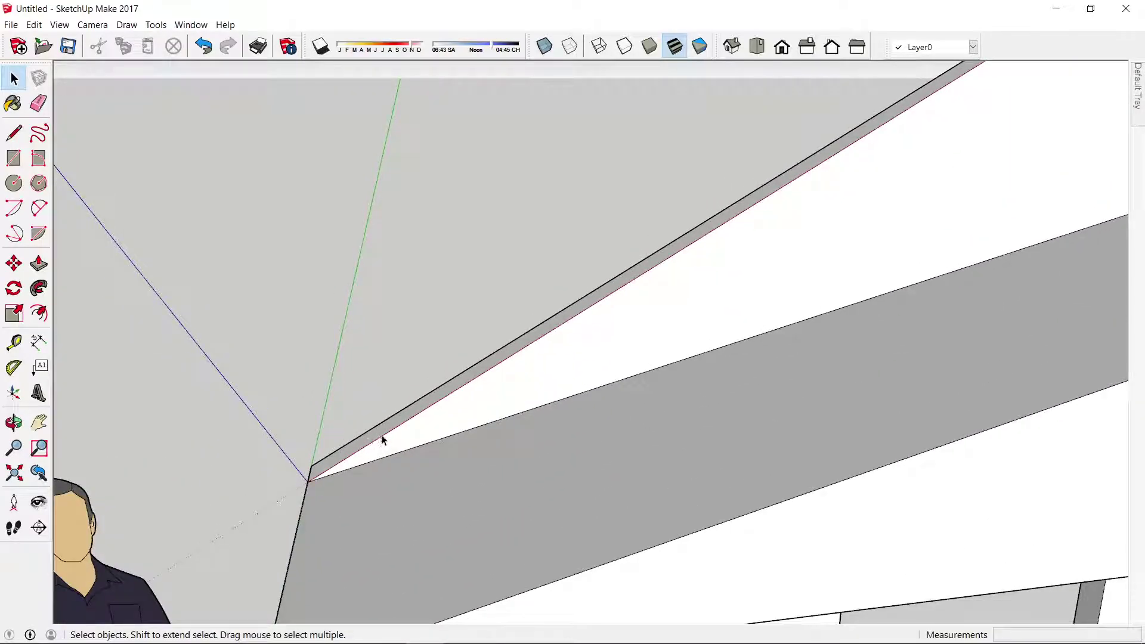
Draw a small rectangle at the roof slab's left corner
{"action": "key", "text": "r"}
{"action": "left_click", "coordinate": [309, 481]}
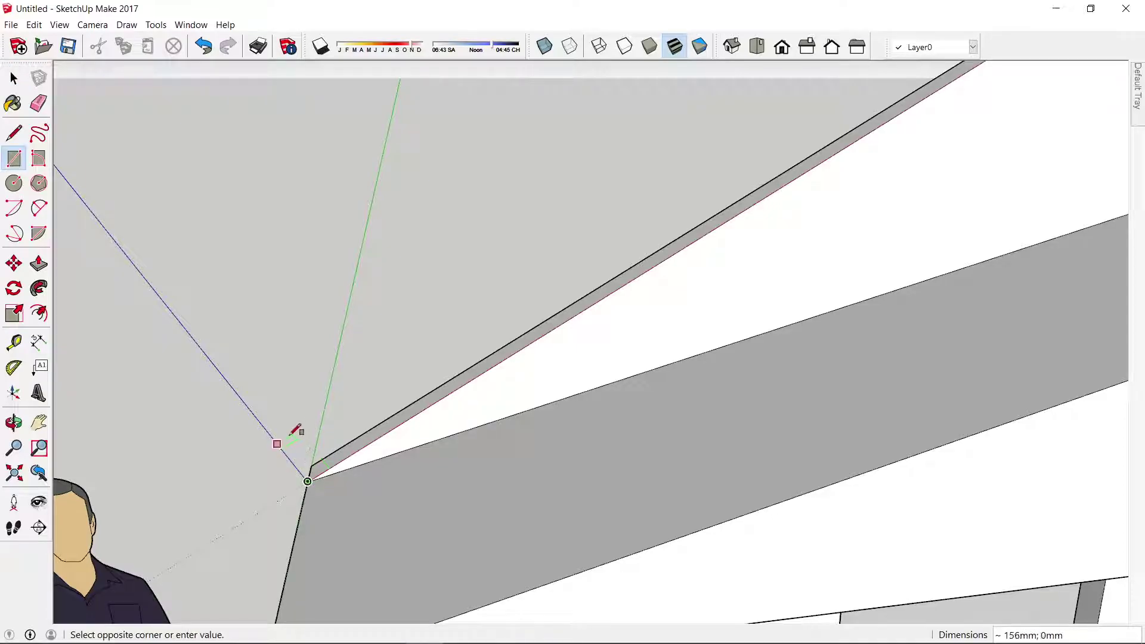
{"action": "left_click", "coordinate": [302, 442]}
{"action": "key", "text": "space"}
Push/pull the rectangle into a slim rafter about 1359 mm long and select it
{"action": "left_click", "coordinate": [305, 468]}
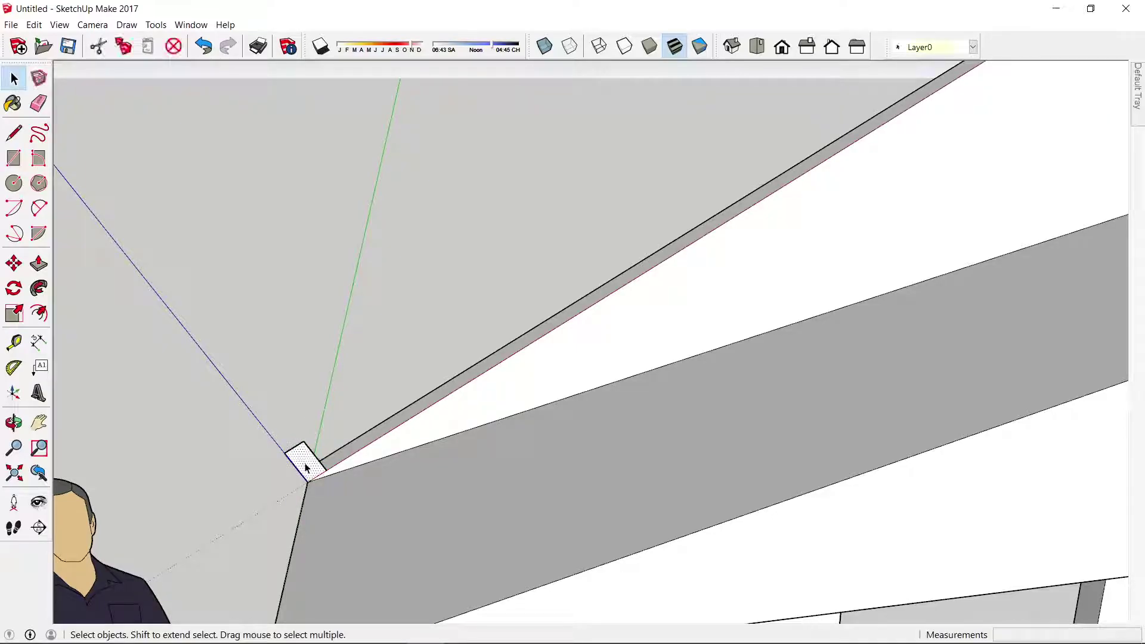
{"action": "key", "text": "p"}
{"action": "left_click", "coordinate": [306, 468]}
{"action": "scroll", "coordinate": [302, 468], "scroll_direction": "down", "scroll_amount": 3}
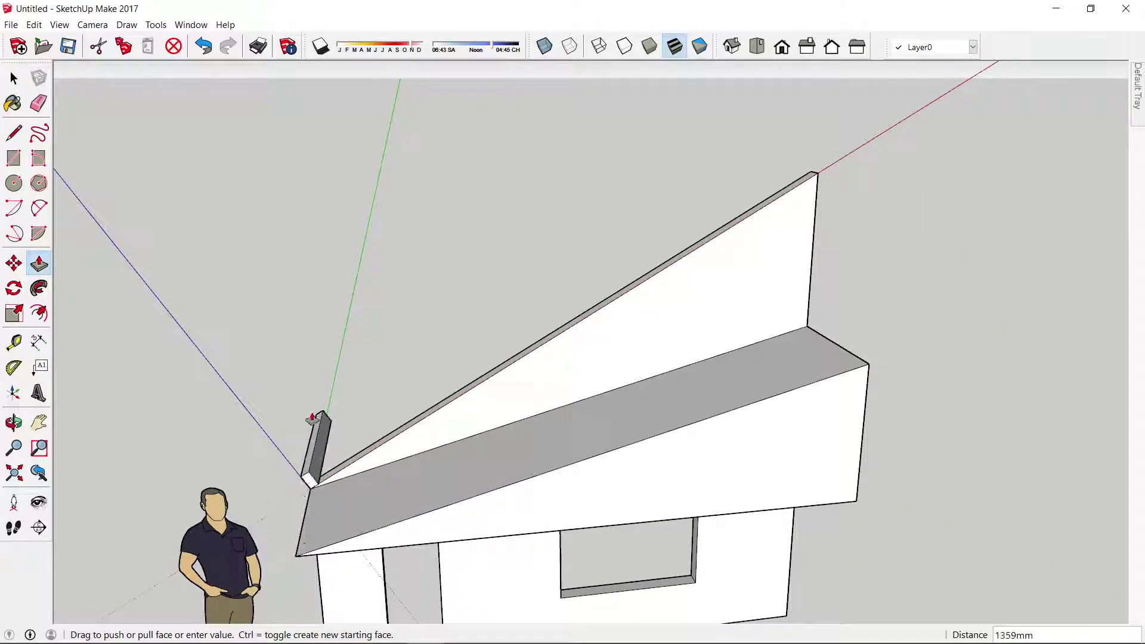
{"action": "left_click", "coordinate": [332, 390]}
{"action": "key", "text": "space"}
{"action": "left_click_drag", "start_coordinate": [239, 326], "coordinate": [356, 502]}
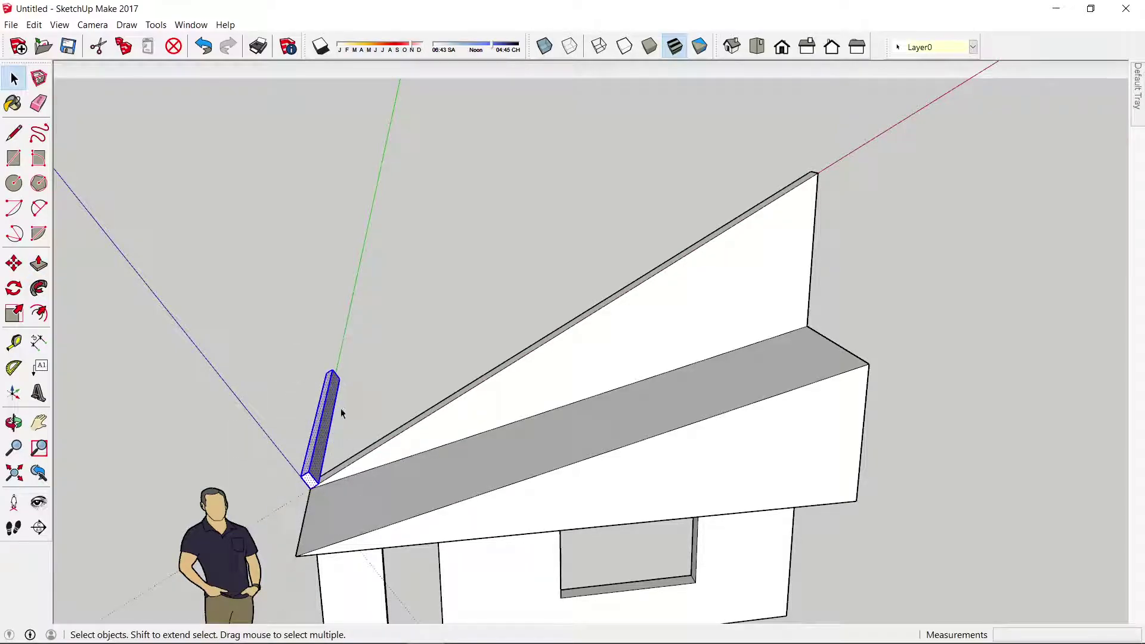
Copy the rafter 1000 mm along the roof edge and array it *5 for six rafters
{"action": "key", "text": "m"}
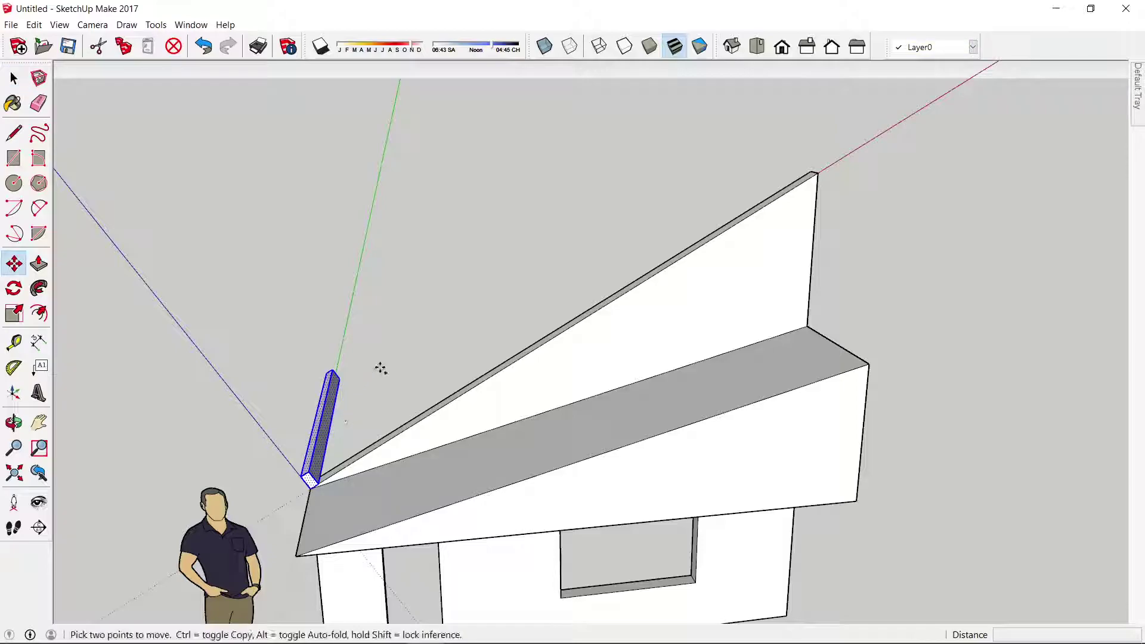
{"action": "left_click", "coordinate": [392, 382]}
{"action": "key", "text": "ctrl"}
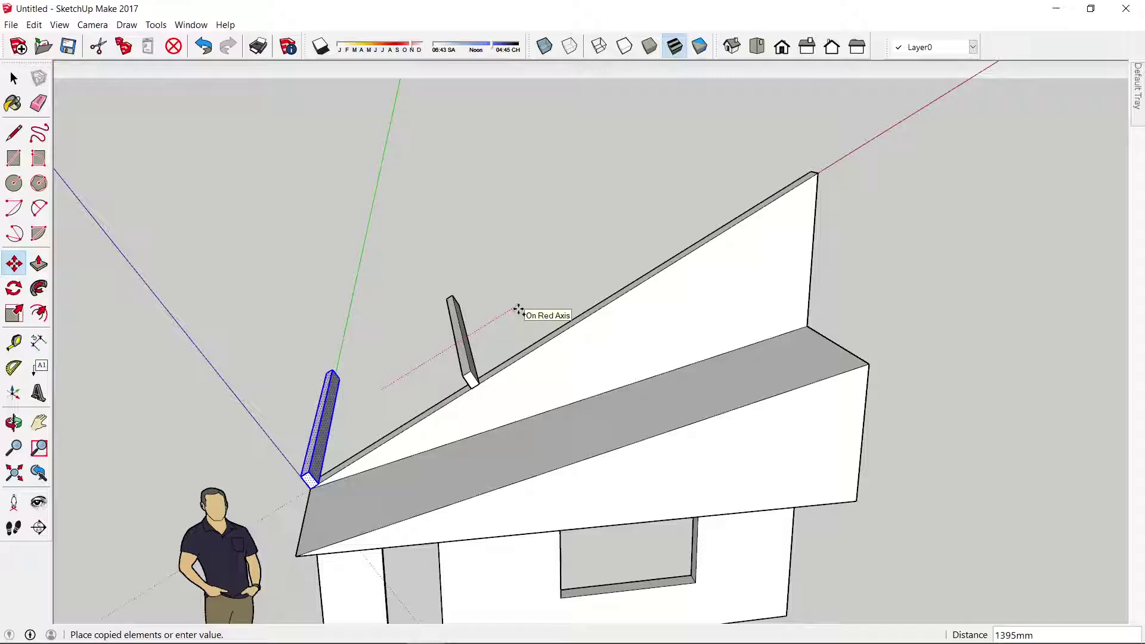
{"action": "type", "text": "1000"}
{"action": "key", "text": "Return"}
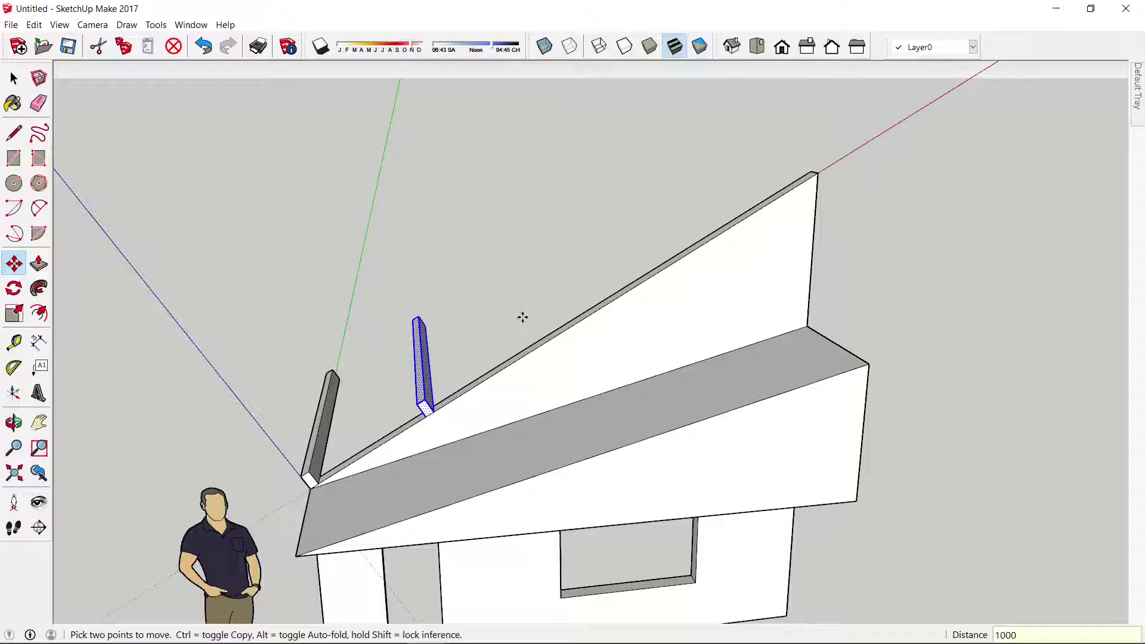
{"action": "type", "text": "*5"}
{"action": "key", "text": "Return"}
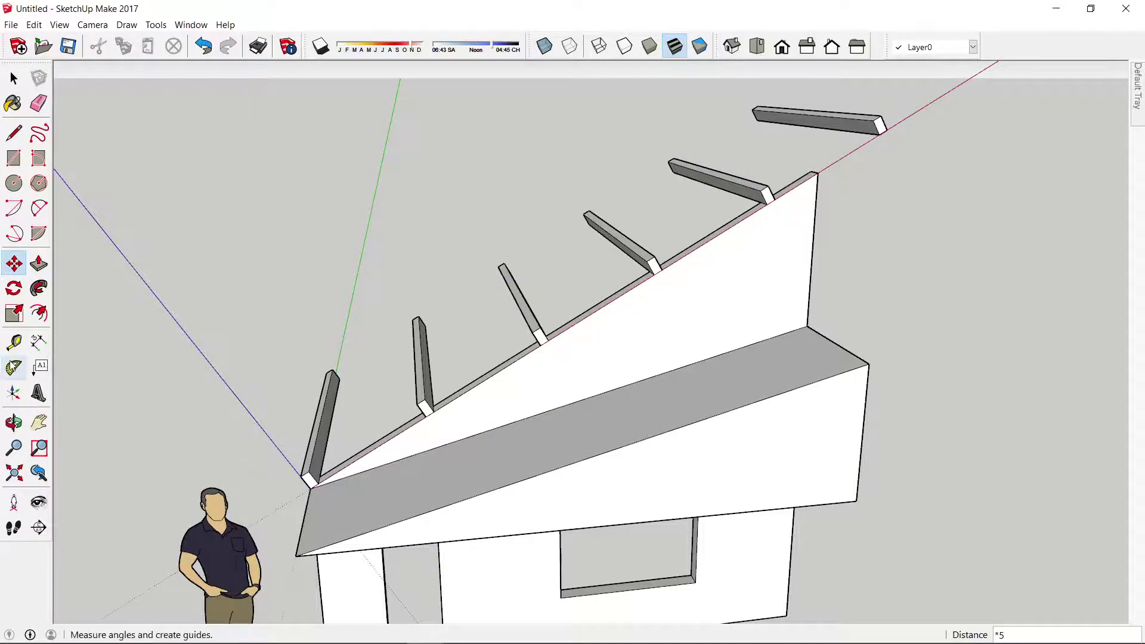
{"action": "left_click", "coordinate": [14, 78]}
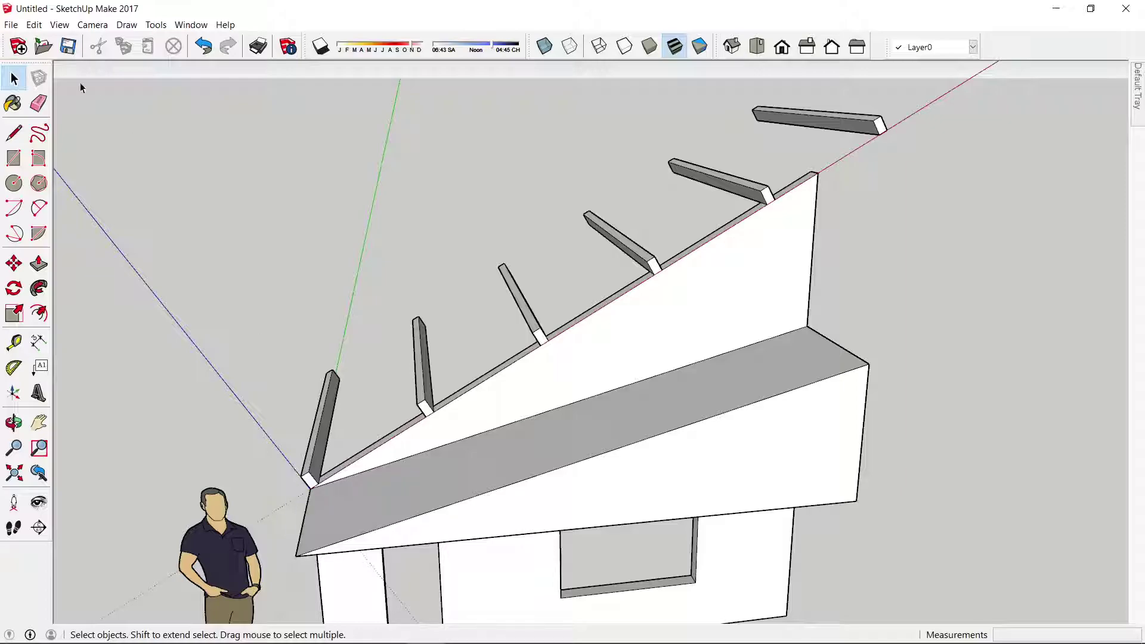
Reset the drawing axes from their context menu and zoom out to show the whole house
{"action": "right_click", "coordinate": [292, 470]}
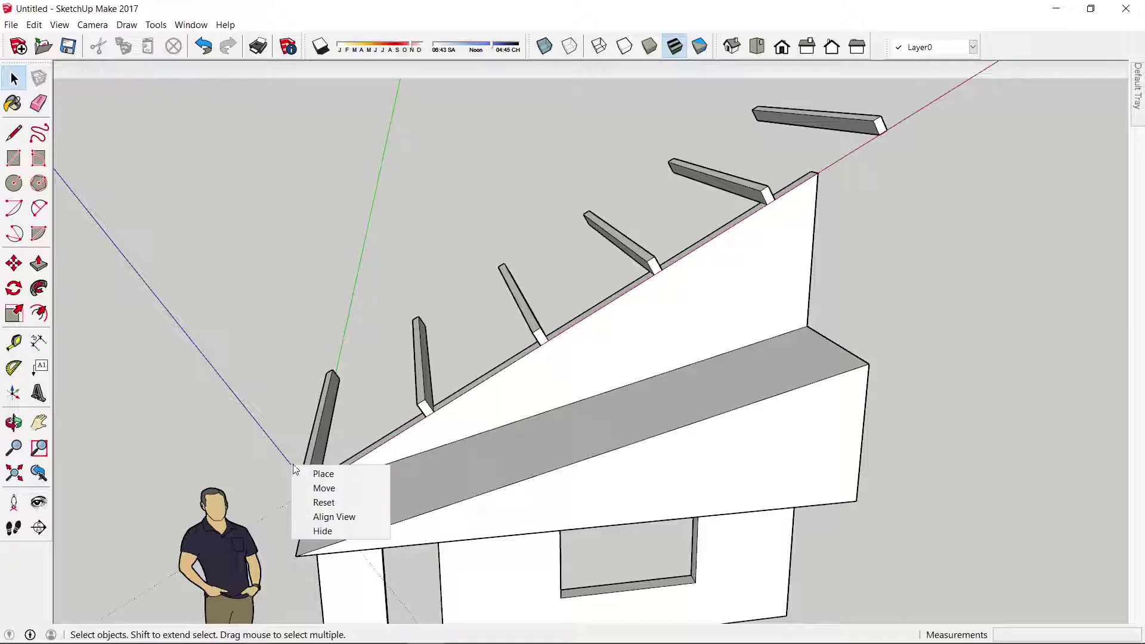
{"action": "left_click", "coordinate": [337, 510]}
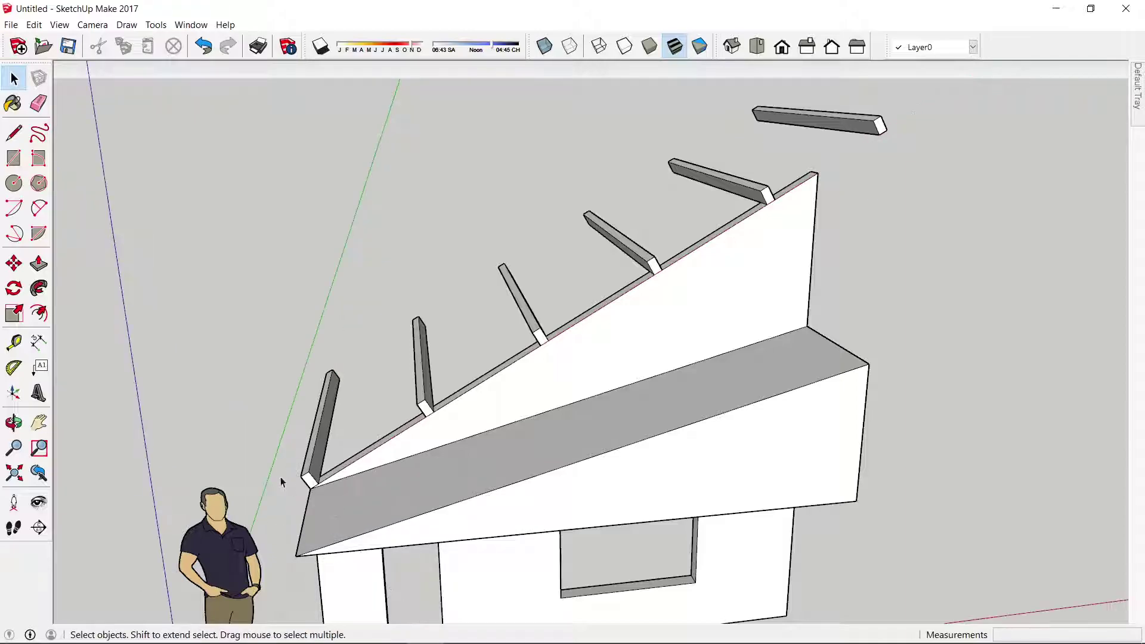
{"action": "scroll", "coordinate": [282, 482], "scroll_direction": "down", "scroll_amount": 3}
{"action": "scroll", "coordinate": [328, 489], "scroll_direction": "down", "scroll_amount": 2}
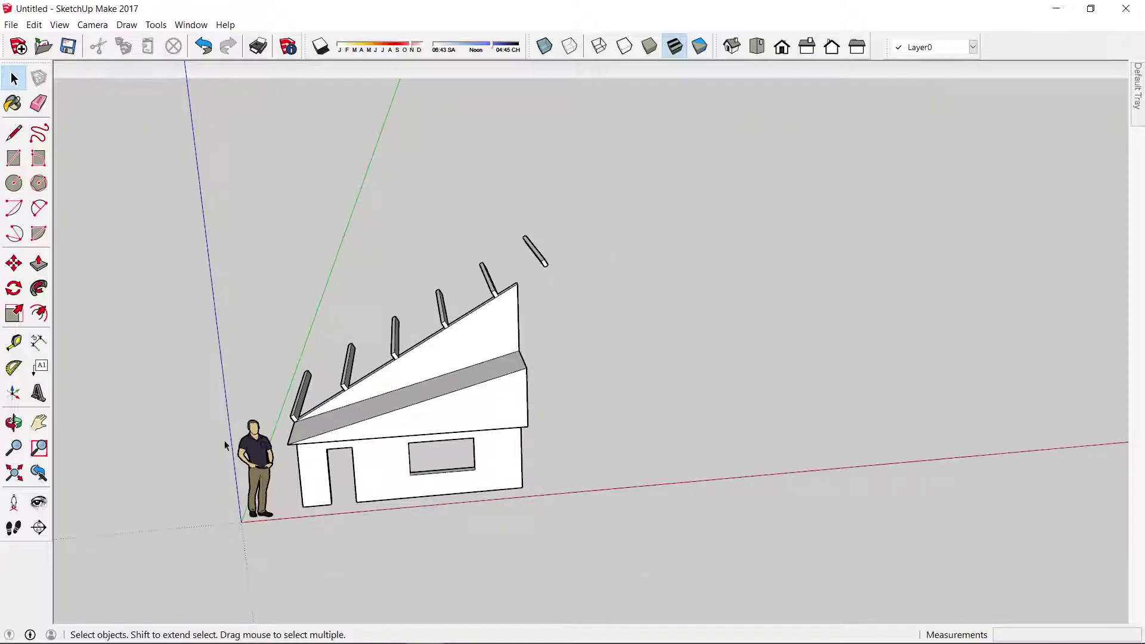
{"action": "scroll", "coordinate": [320, 243], "scroll_direction": "up", "scroll_amount": 2}
{"action": "scroll", "coordinate": [340, 251], "scroll_direction": "down", "scroll_amount": 1}
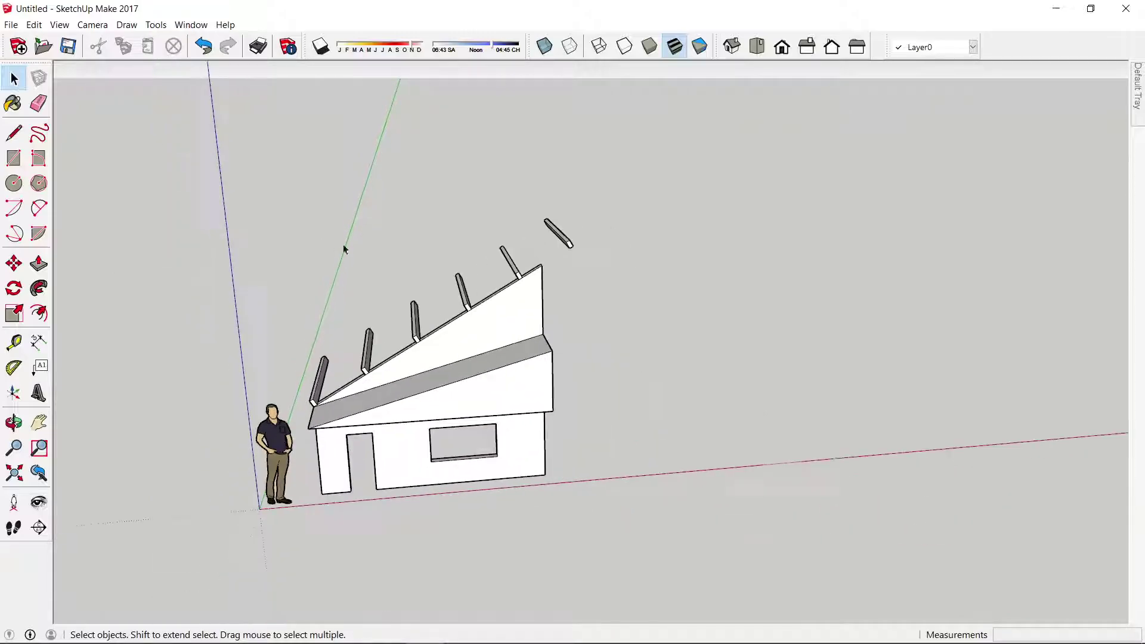
{"action": "scroll", "coordinate": [457, 221], "scroll_direction": "up", "scroll_amount": 3}
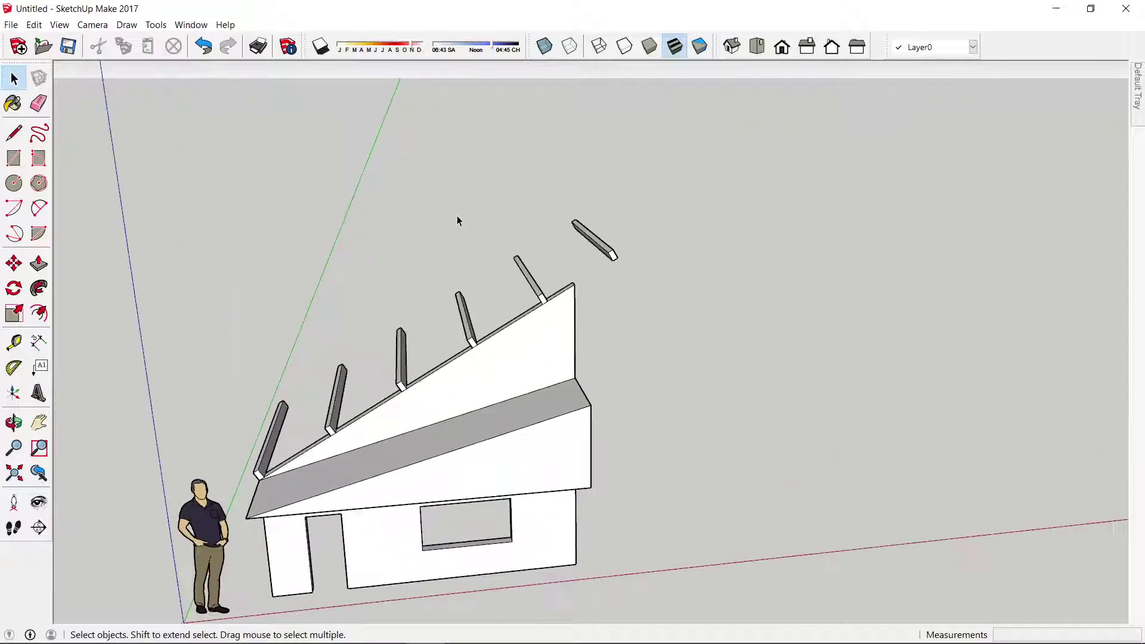
Move the axes origin to the roof overhang's right corner, aligned with its sloped edges
{"action": "left_click", "coordinate": [14, 394]}
{"action": "scroll", "coordinate": [648, 492], "scroll_direction": "up", "scroll_amount": 2}
{"action": "scroll", "coordinate": [591, 478], "scroll_direction": "up", "scroll_amount": 2}
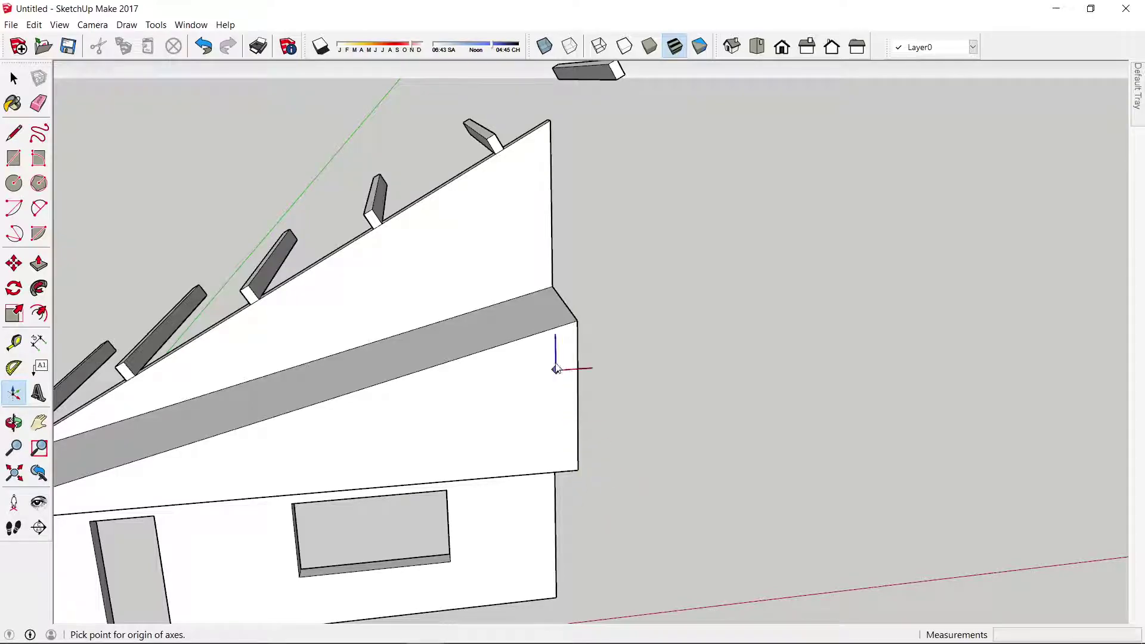
{"action": "scroll", "coordinate": [578, 325], "scroll_direction": "up", "scroll_amount": 1}
{"action": "left_click", "coordinate": [587, 317]}
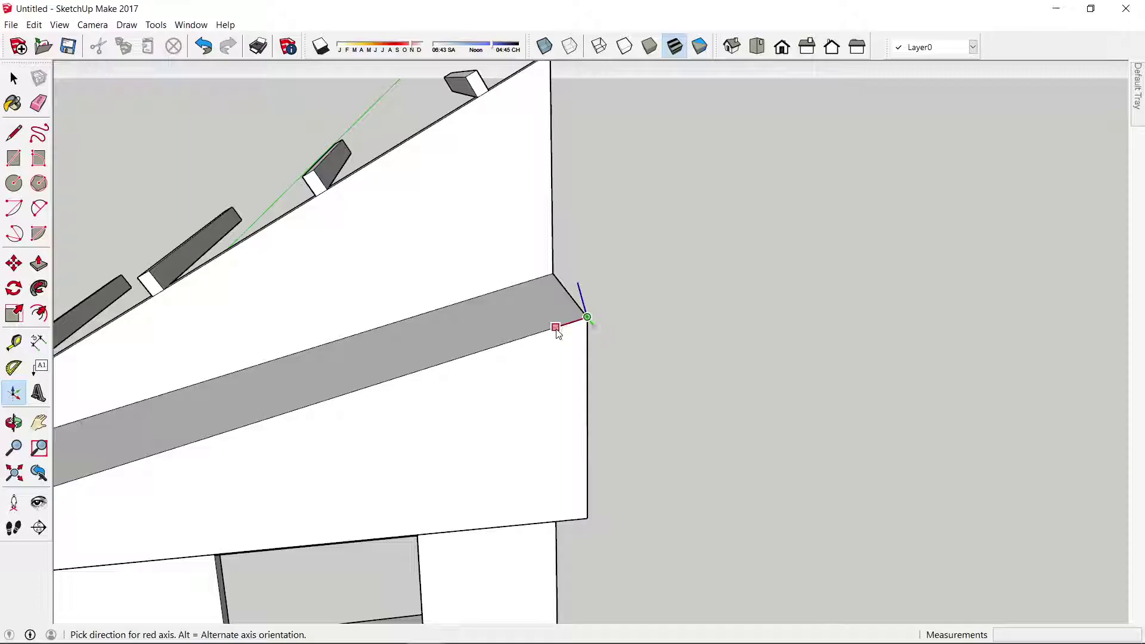
{"action": "left_click", "coordinate": [555, 327]}
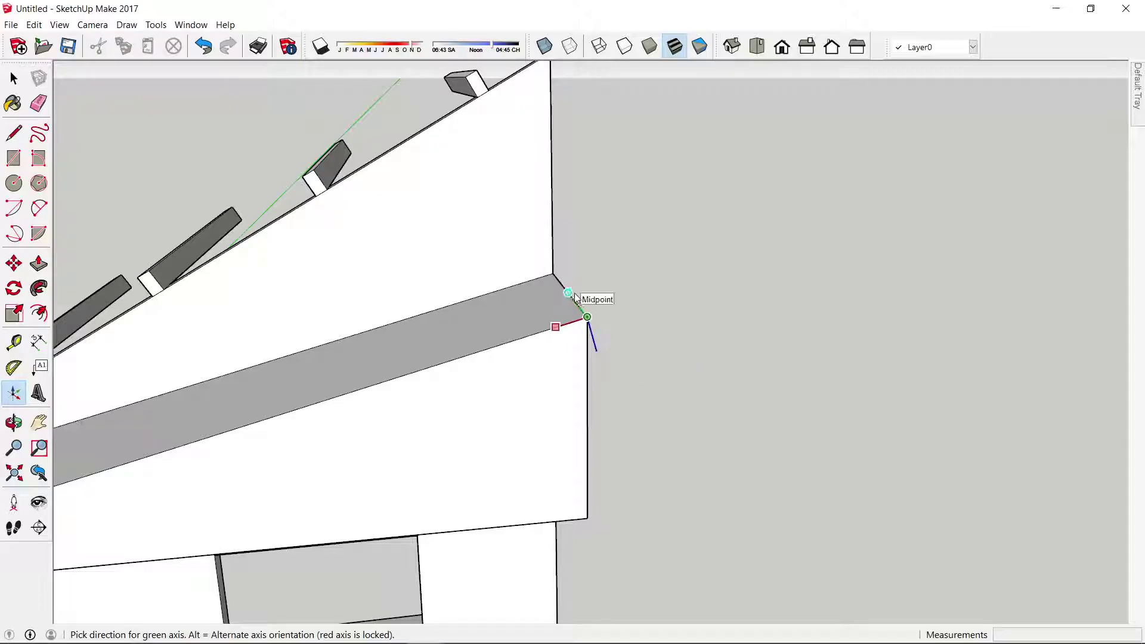
{"action": "left_click", "coordinate": [639, 359]}
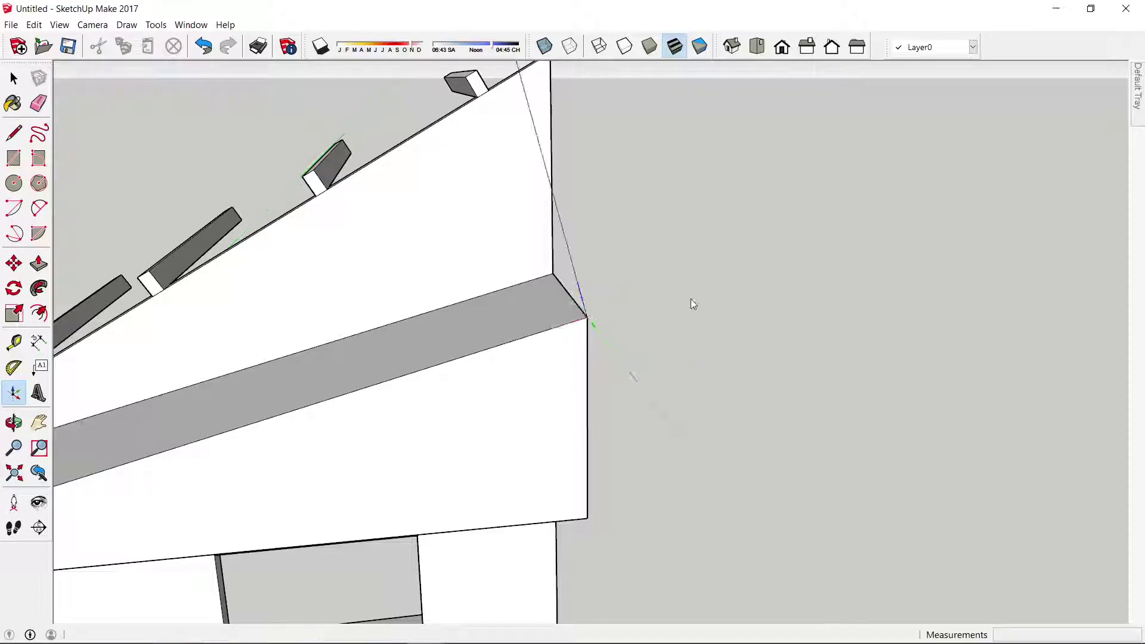
{"action": "key", "text": "space"}
{"action": "scroll", "coordinate": [756, 358], "scroll_direction": "down", "scroll_amount": 5}
{"action": "scroll", "coordinate": [756, 407], "scroll_direction": "up", "scroll_amount": 3}
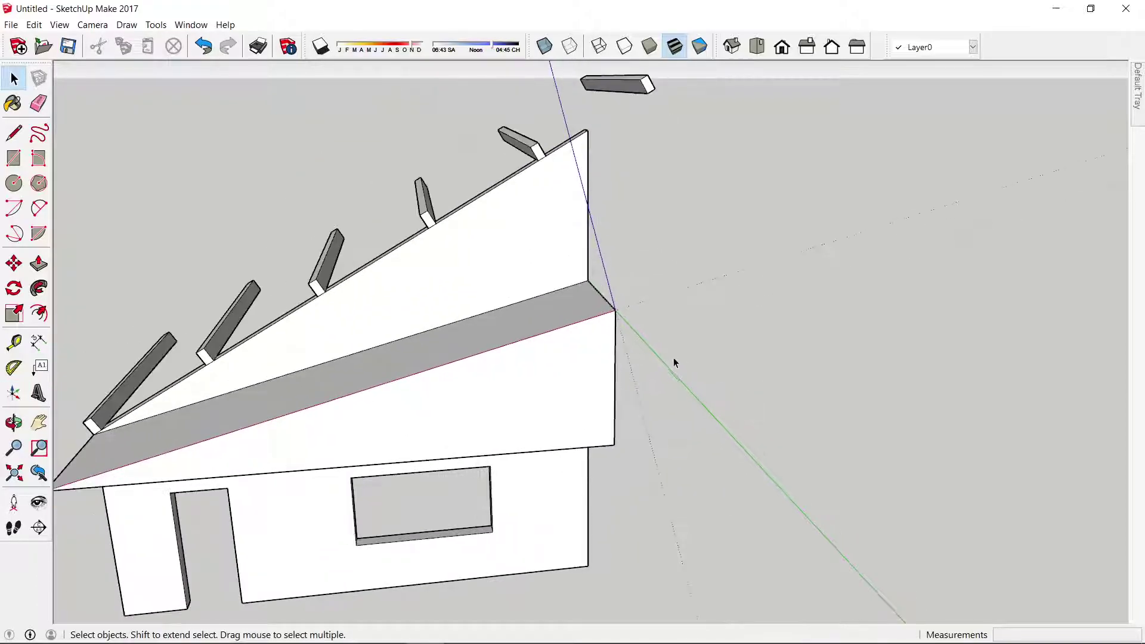
{"action": "scroll", "coordinate": [674, 357], "scroll_direction": "up", "scroll_amount": 1}
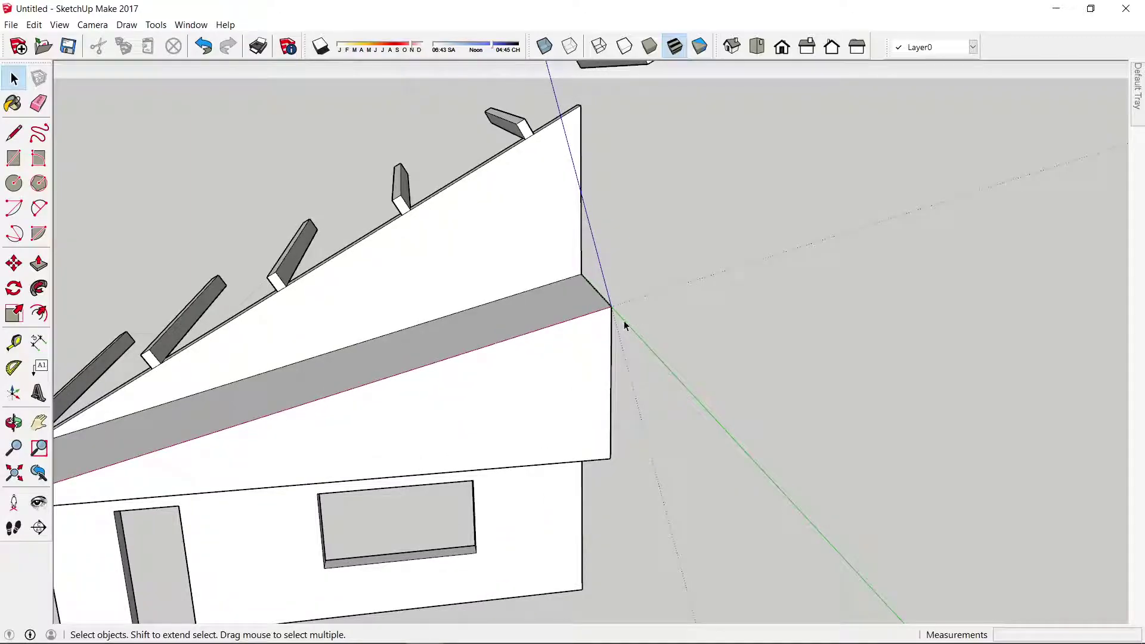
{"action": "scroll", "coordinate": [613, 287], "scroll_direction": "up", "scroll_amount": 1}
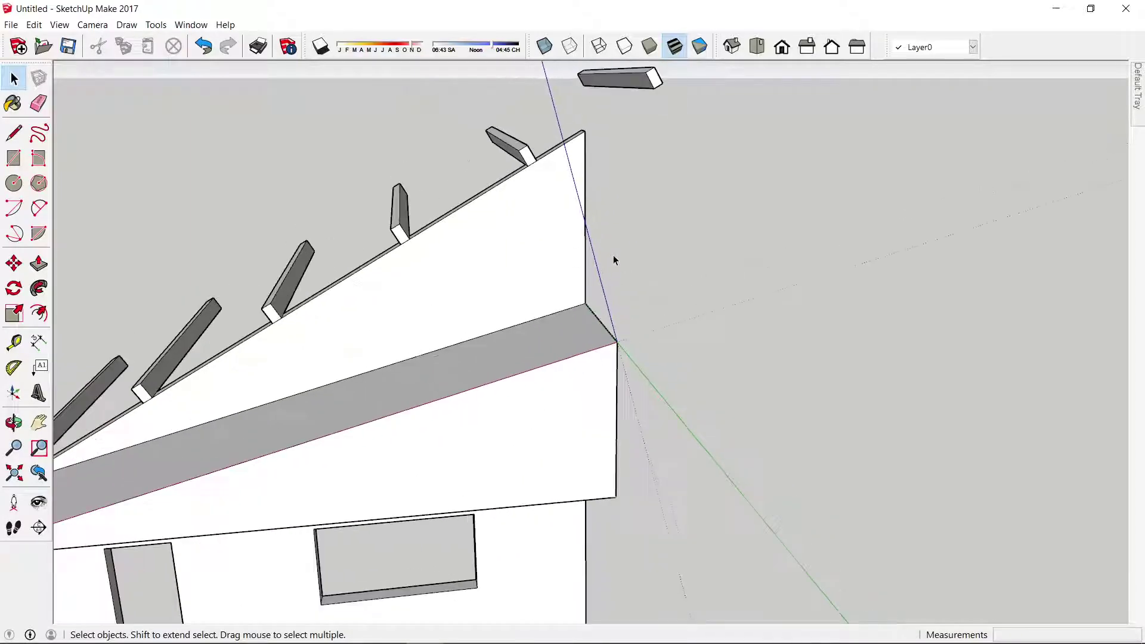
Draw one flat and two upright rectangles beside the roof overhang's right end
{"action": "key", "text": "r"}
{"action": "left_click", "coordinate": [692, 321]}
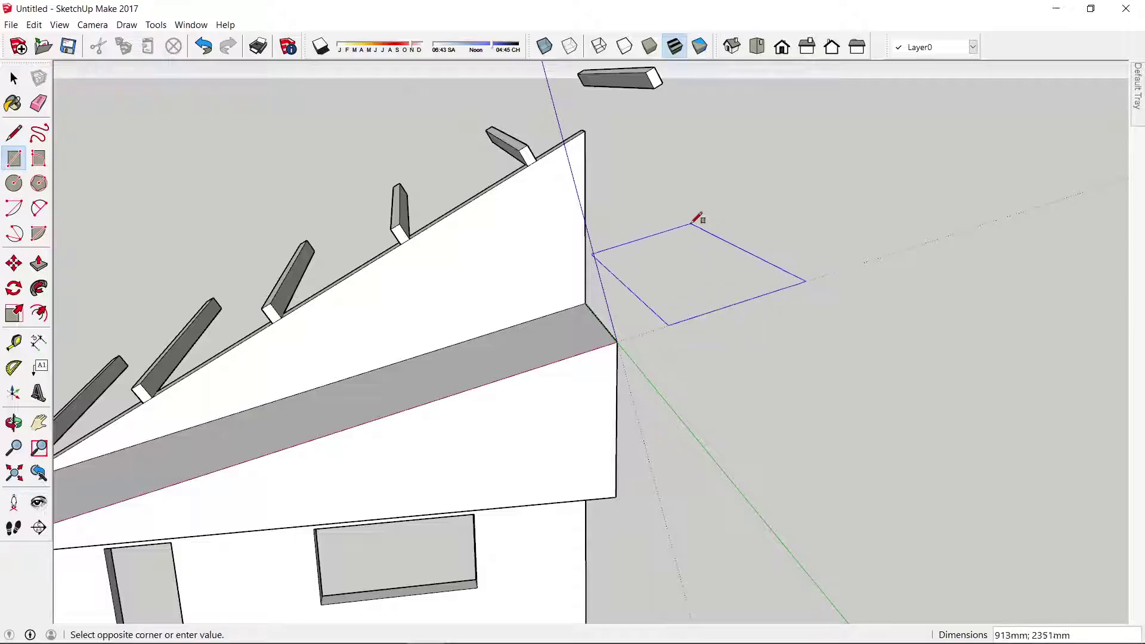
{"action": "left_click", "coordinate": [699, 255]}
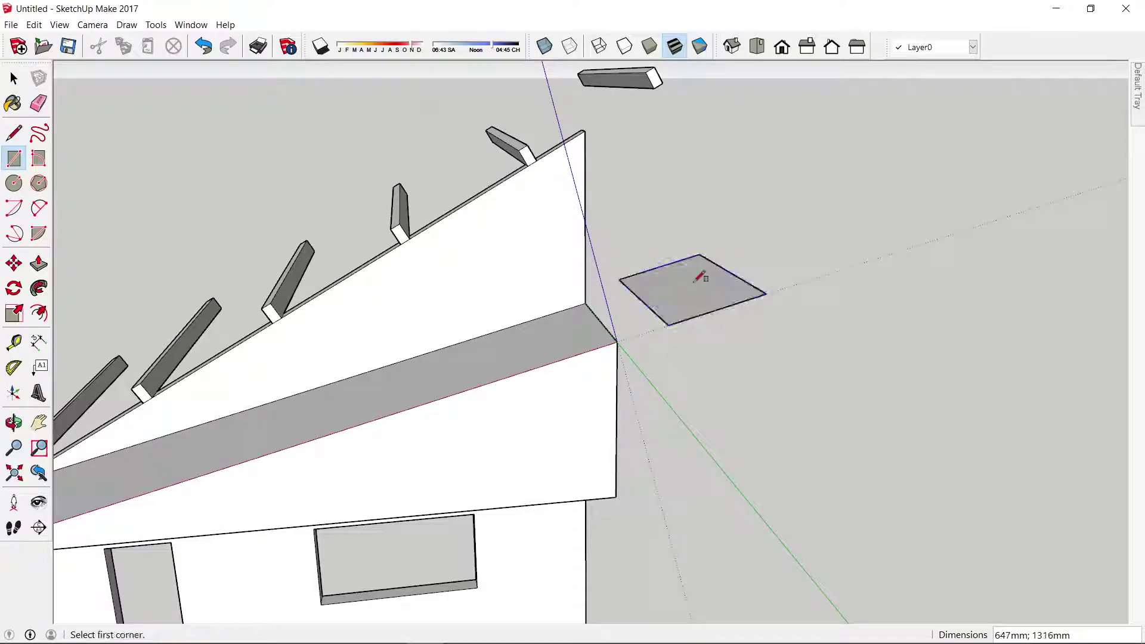
{"action": "left_click", "coordinate": [733, 431]}
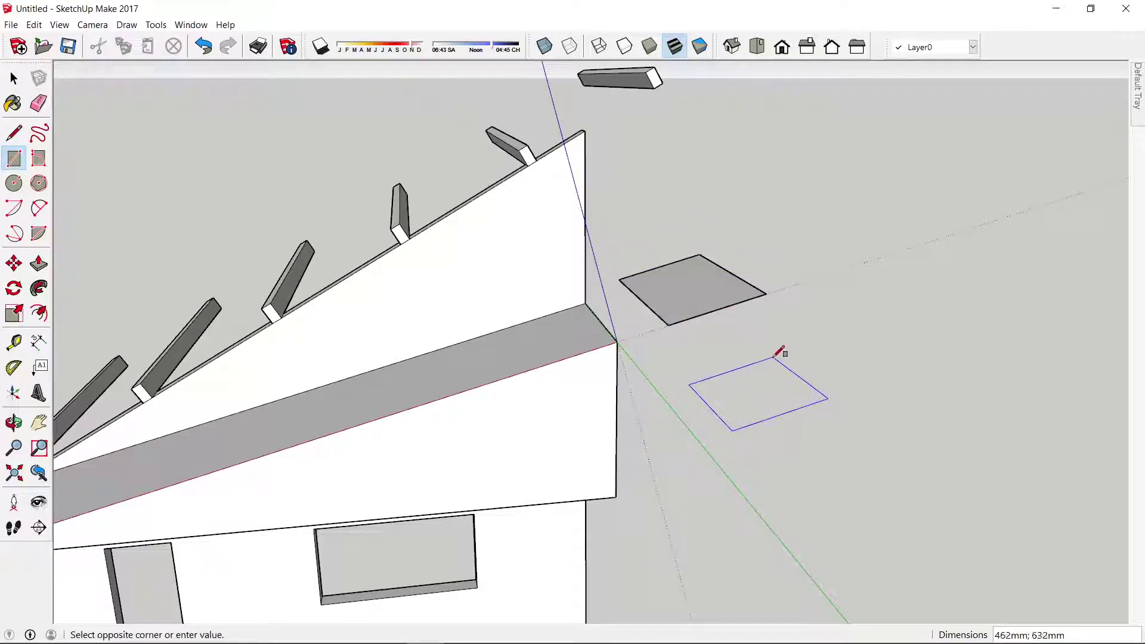
{"action": "key", "text": "Right"}
{"action": "left_click", "coordinate": [763, 389]}
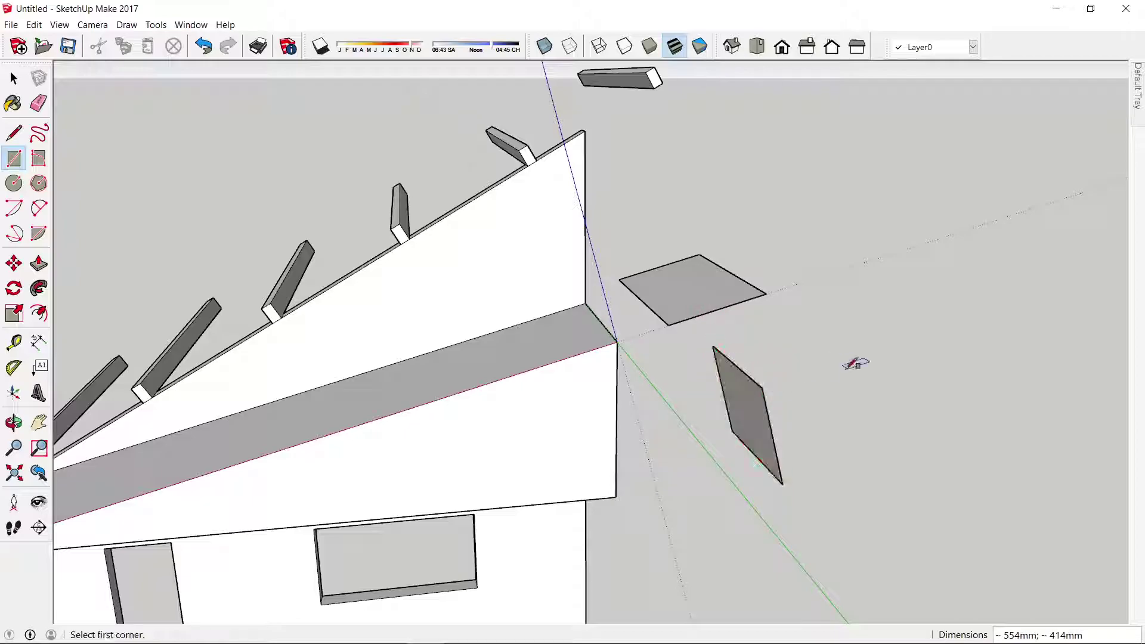
{"action": "left_click", "coordinate": [841, 430]}
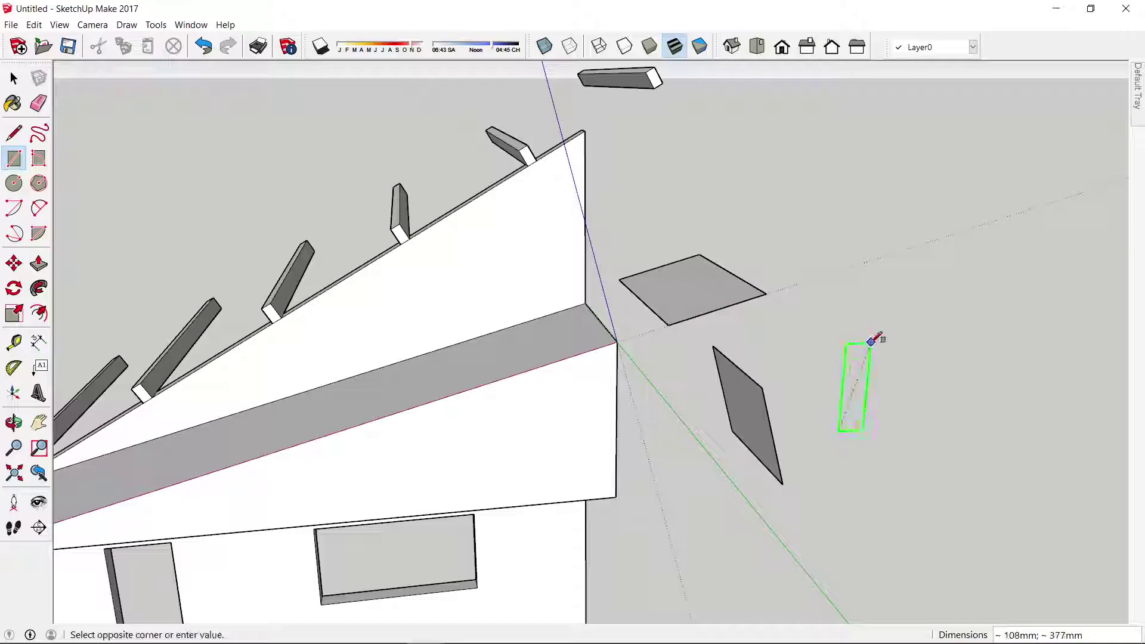
{"action": "left_click", "coordinate": [931, 307]}
Reset the drawing axes to their default position
{"action": "mouse_move", "coordinate": [930, 307]}
{"action": "middle_mouse_down"}
{"action": "mouse_move", "coordinate": [835, 389]}
{"action": "mouse_move", "coordinate": [762, 391]}
{"action": "mouse_move", "coordinate": [823, 363]}
{"action": "mouse_move", "coordinate": [670, 271]}
{"action": "mouse_move", "coordinate": [793, 341]}
{"action": "mouse_move", "coordinate": [725, 302]}
{"action": "mouse_move", "coordinate": [665, 405]}
{"action": "mouse_move", "coordinate": [625, 389]}
{"action": "middle_mouse_up"}
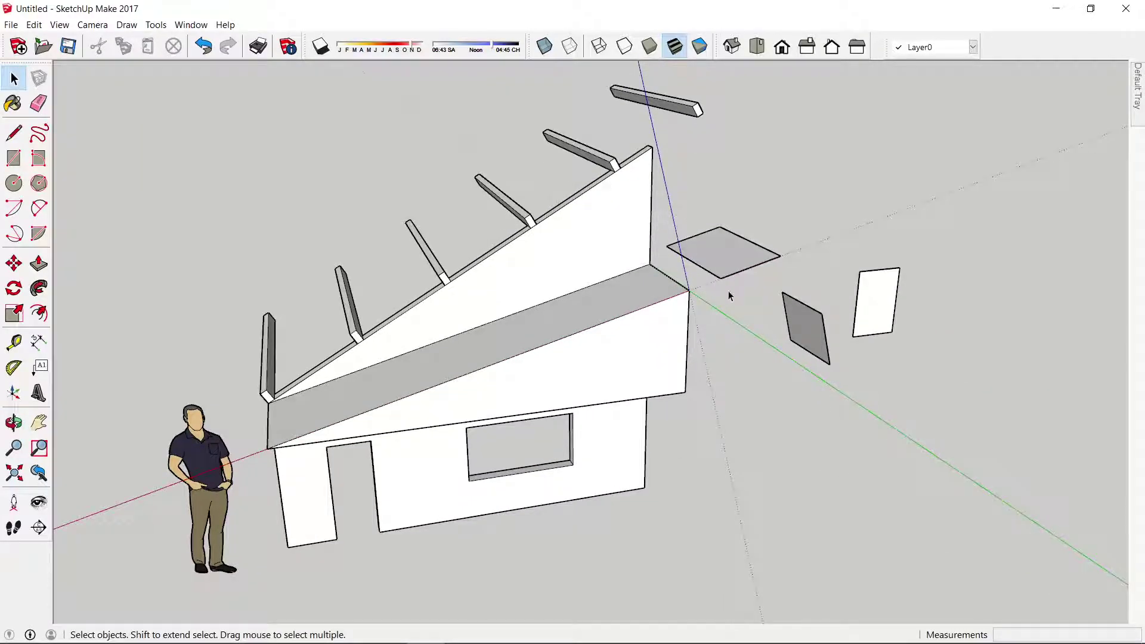
{"action": "right_click", "coordinate": [719, 314]}
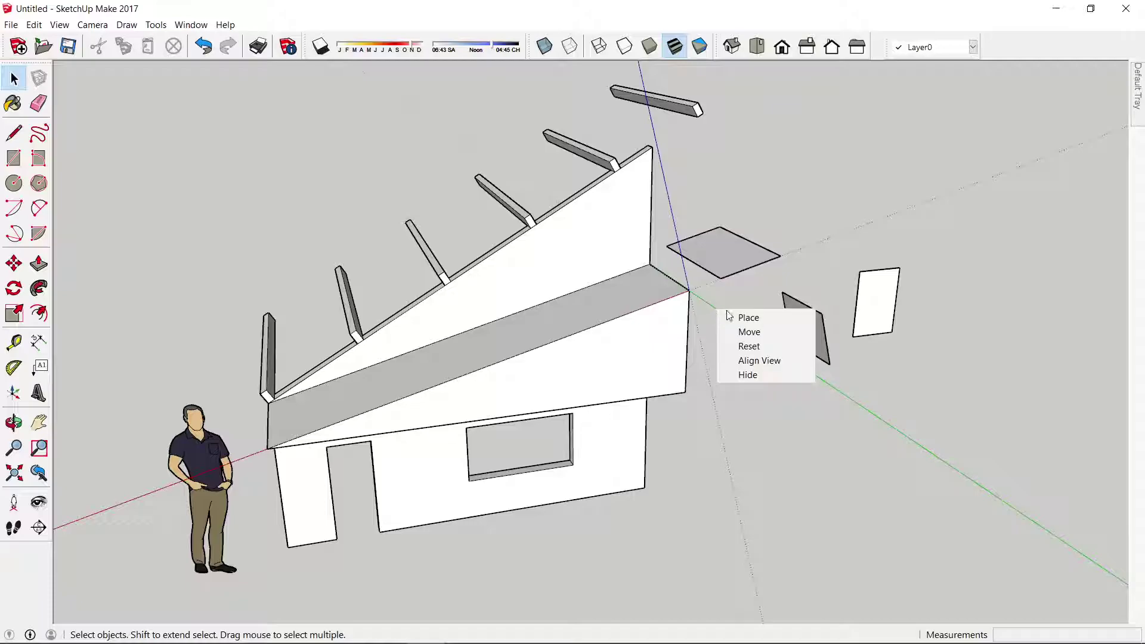
{"action": "left_click", "coordinate": [757, 349]}
Zoom in and out to frame the whole house in view
{"action": "scroll", "coordinate": [629, 346], "scroll_direction": "down", "scroll_amount": 3}
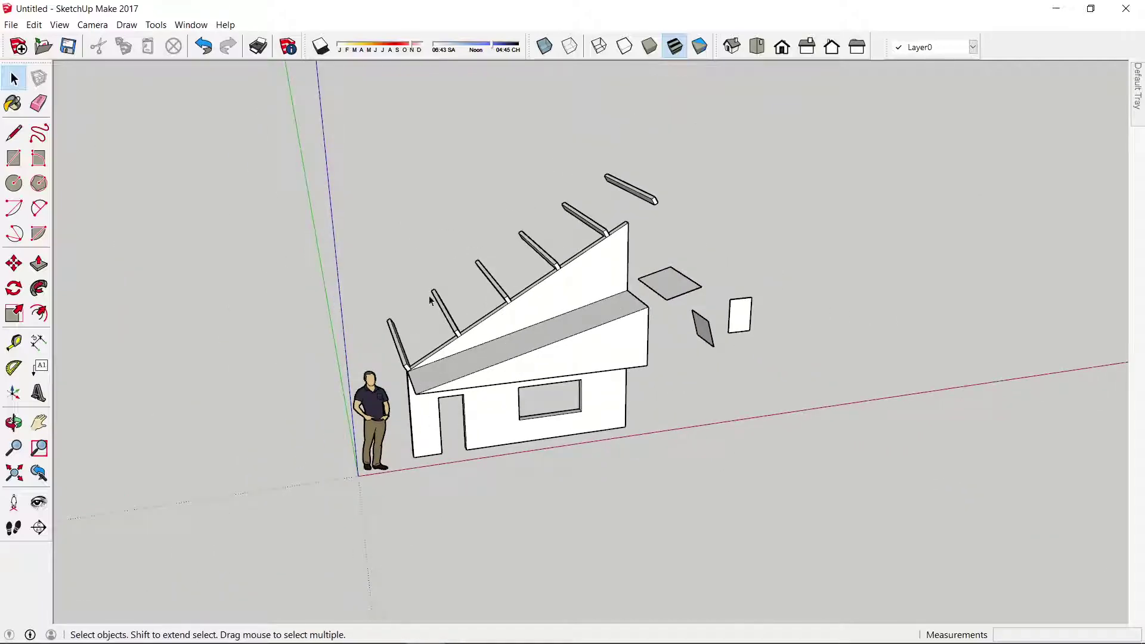
{"action": "scroll", "coordinate": [429, 300], "scroll_direction": "up", "scroll_amount": 1}
{"action": "scroll", "coordinate": [552, 245], "scroll_direction": "up", "scroll_amount": 2}
{"action": "scroll", "coordinate": [389, 387], "scroll_direction": "up", "scroll_amount": 2}
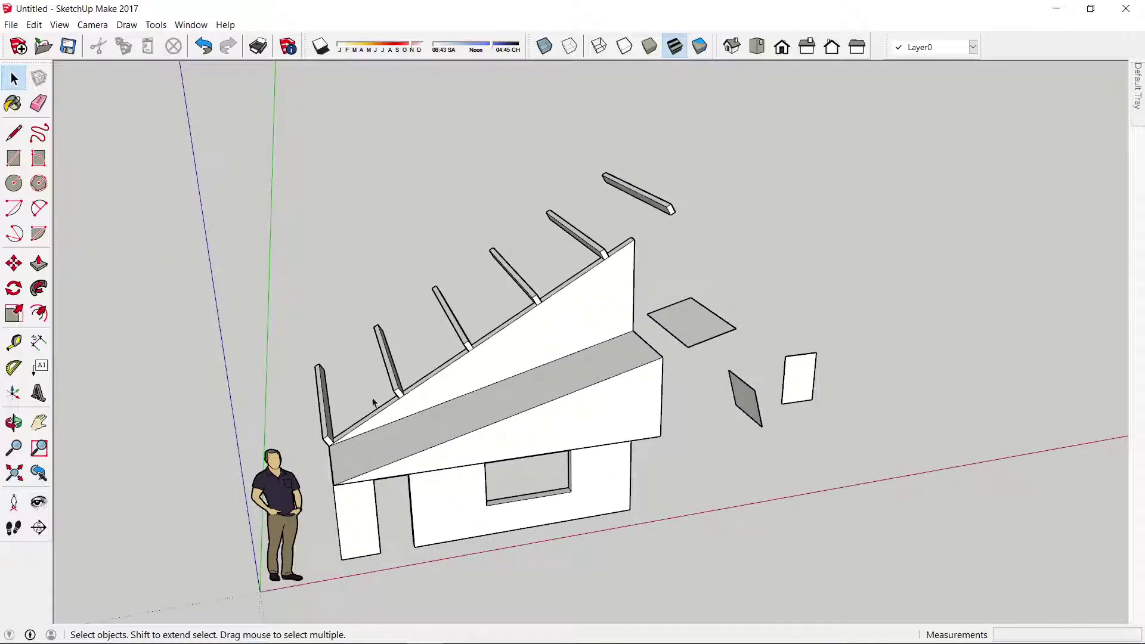
{"action": "scroll", "coordinate": [225, 296], "scroll_direction": "down", "scroll_amount": 1}
{"action": "scroll", "coordinate": [376, 394], "scroll_direction": "up", "scroll_amount": 1}
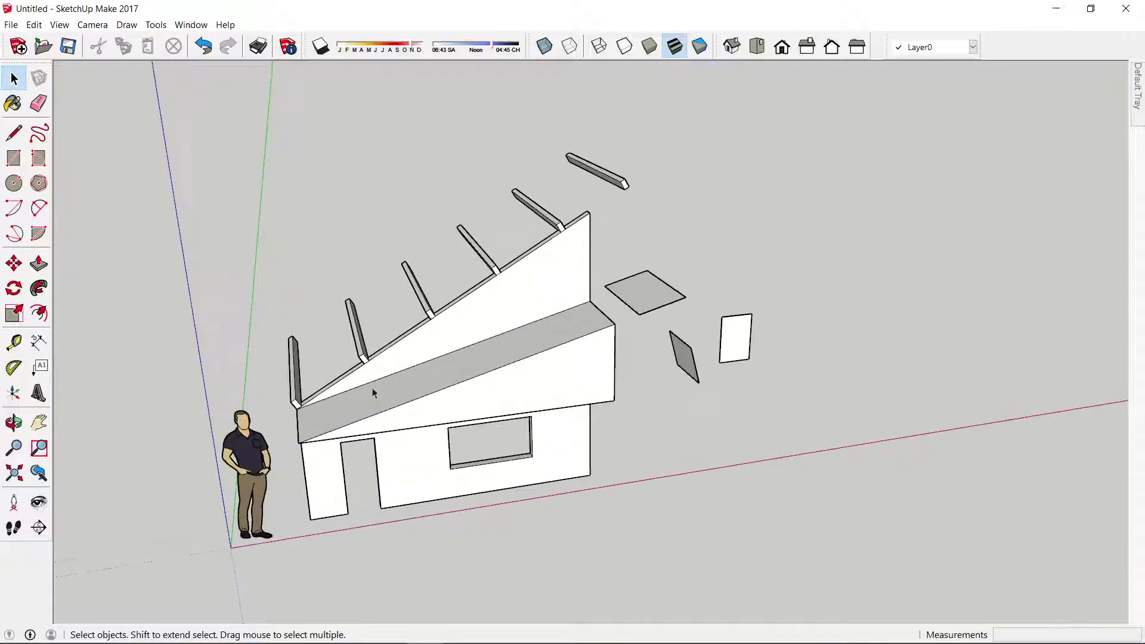
{"action": "scroll", "coordinate": [358, 406], "scroll_direction": "down", "scroll_amount": 1}
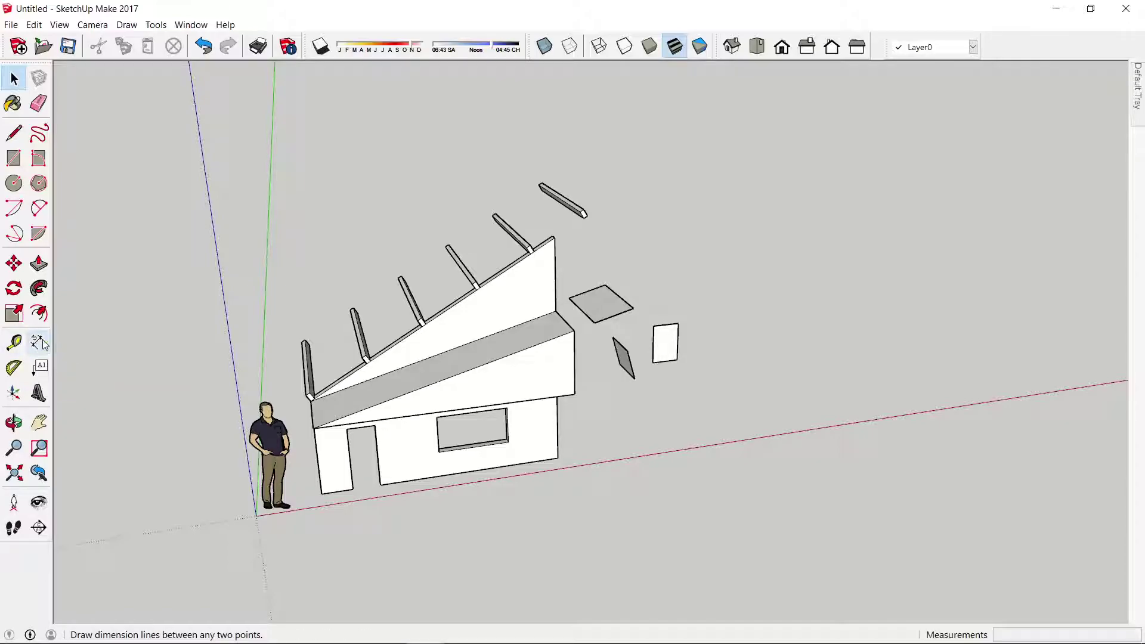
Dimension the wall base from its corner to the door: 478mm
{"action": "left_click", "coordinate": [38, 344]}
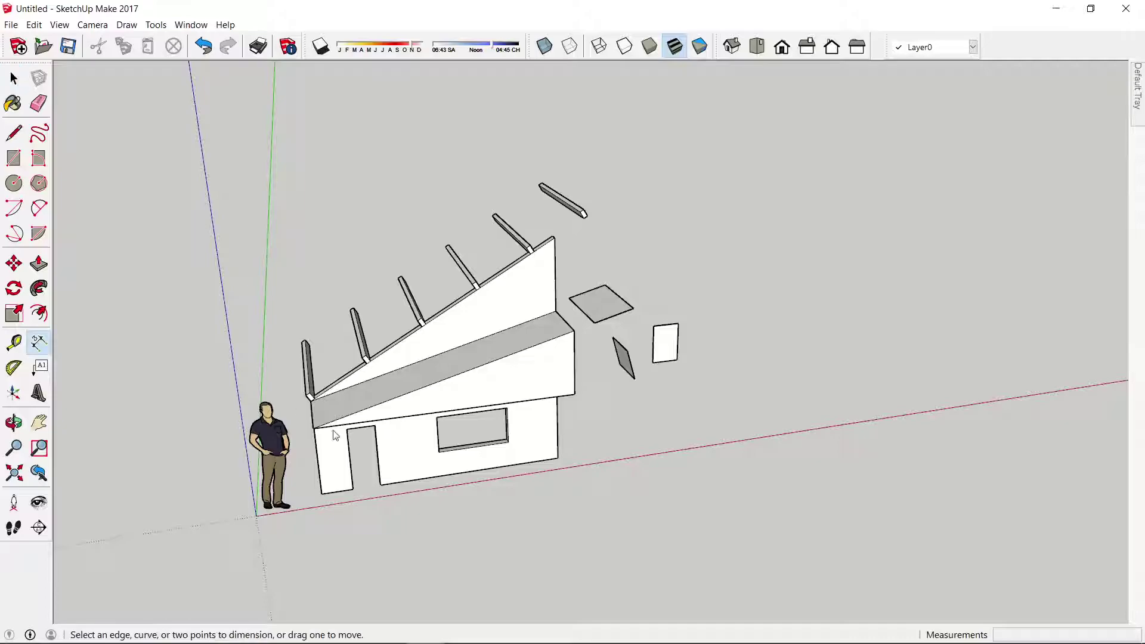
{"action": "scroll", "coordinate": [348, 514], "scroll_direction": "up", "scroll_amount": 2}
{"action": "scroll", "coordinate": [312, 477], "scroll_direction": "up", "scroll_amount": 2}
{"action": "left_click", "coordinate": [302, 478]}
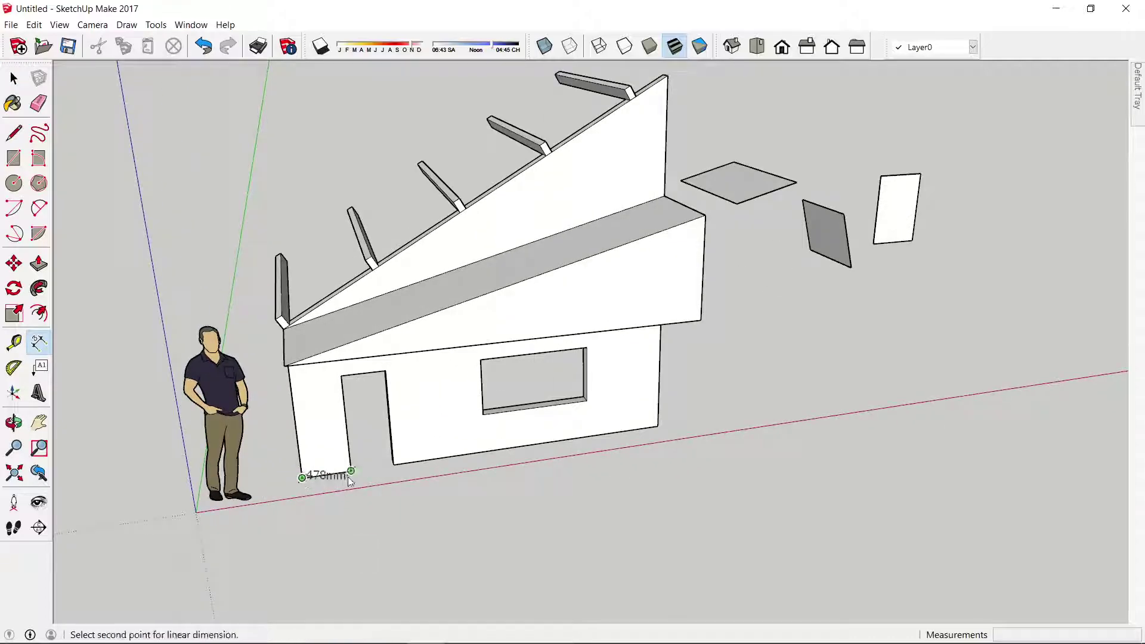
{"action": "left_click", "coordinate": [351, 471]}
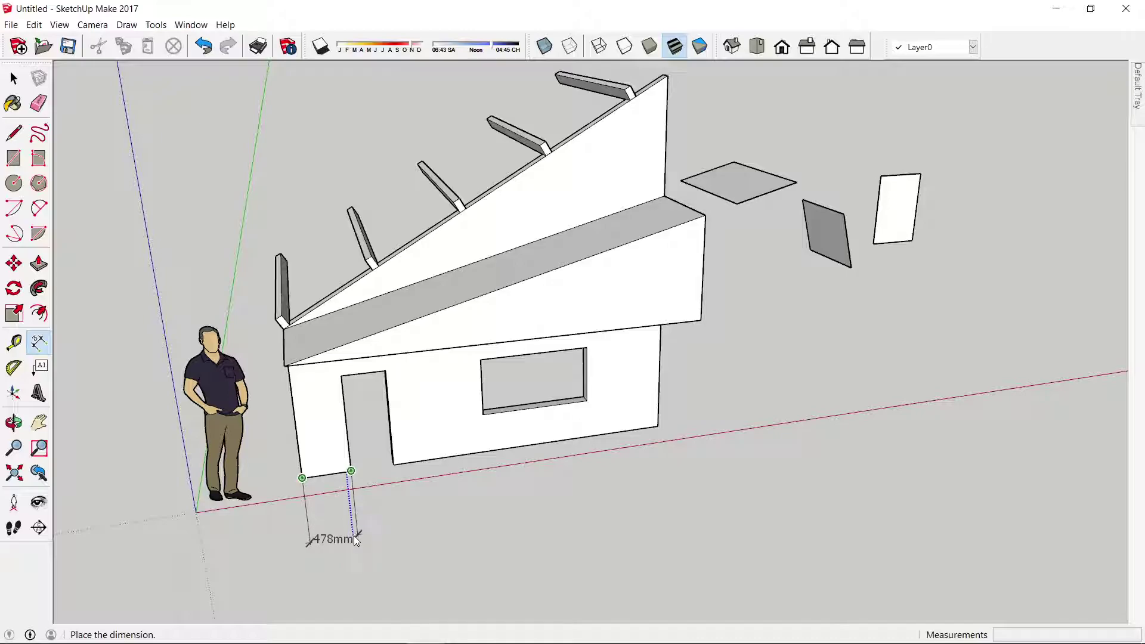
{"action": "scroll", "coordinate": [507, 486], "scroll_direction": "down", "scroll_amount": 1}
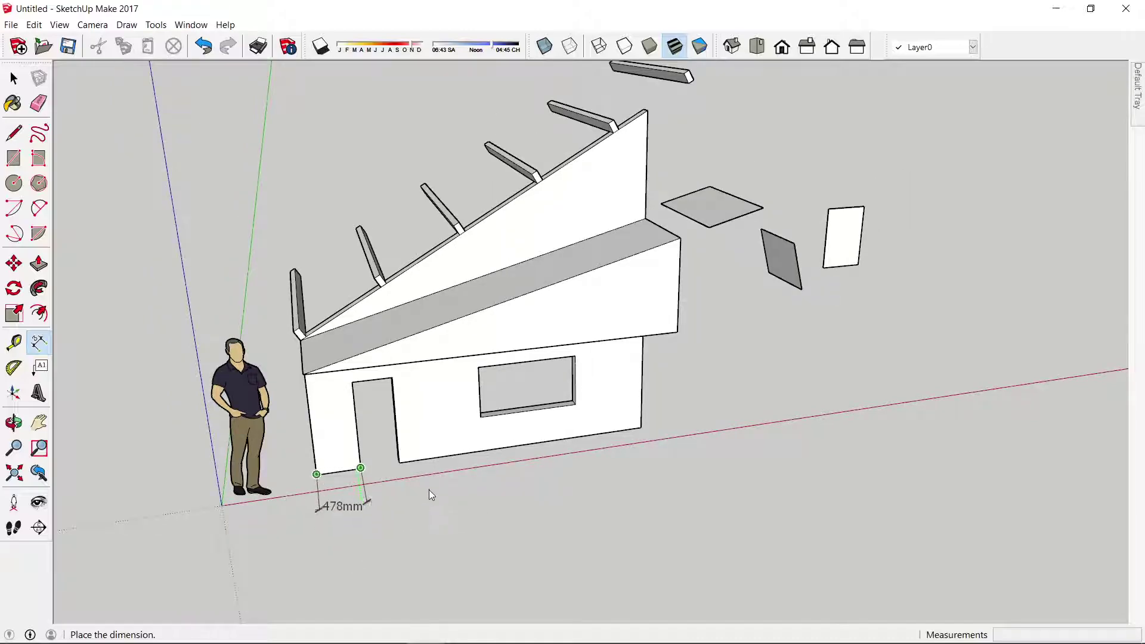
{"action": "mouse_move", "coordinate": [428, 489]}
{"action": "middle_mouse_down"}
{"action": "mouse_move", "coordinate": [514, 482]}
{"action": "mouse_move", "coordinate": [504, 503]}
{"action": "middle_mouse_up"}
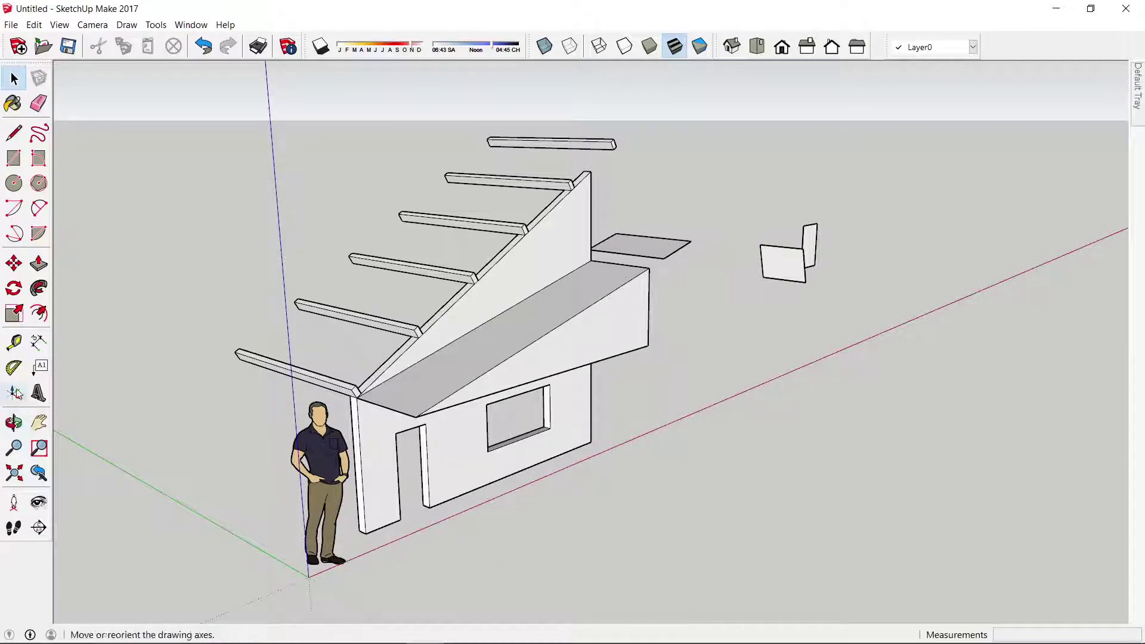
{"action": "left_click", "coordinate": [39, 342]}
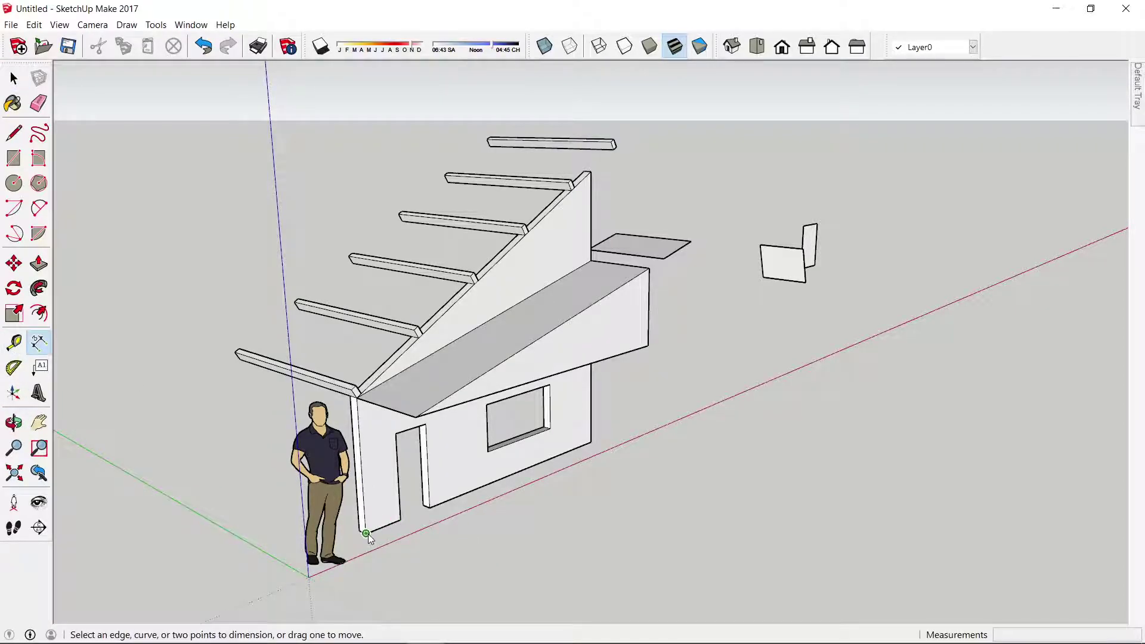
{"action": "left_click", "coordinate": [361, 543]}
{"action": "left_click", "coordinate": [404, 527]}
{"action": "left_click", "coordinate": [368, 534]}
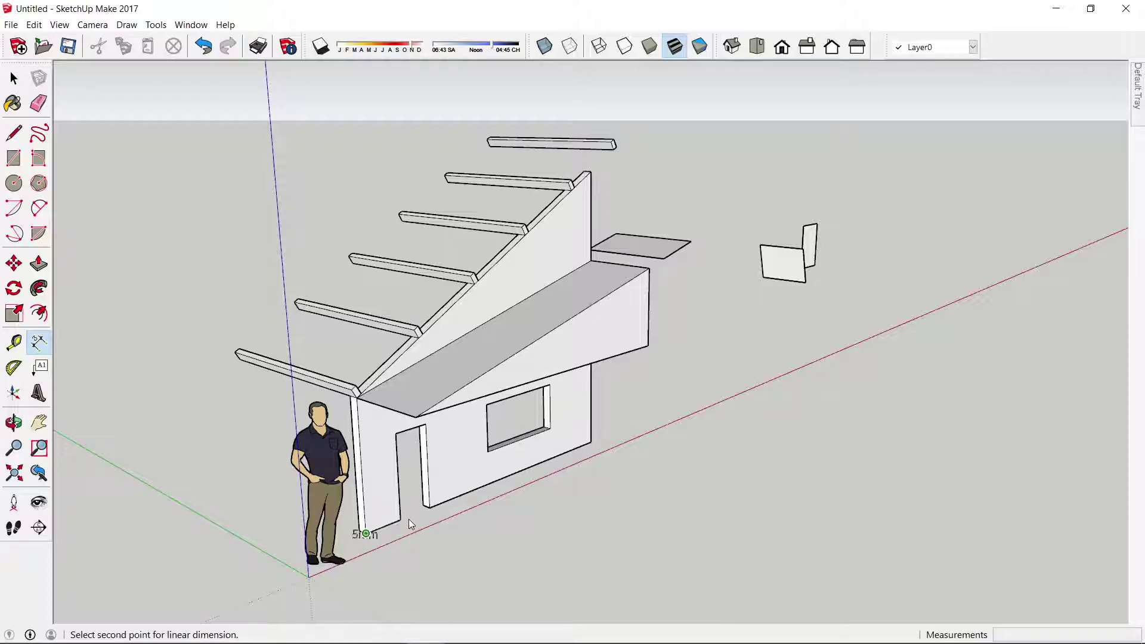
{"action": "left_click", "coordinate": [401, 520]}
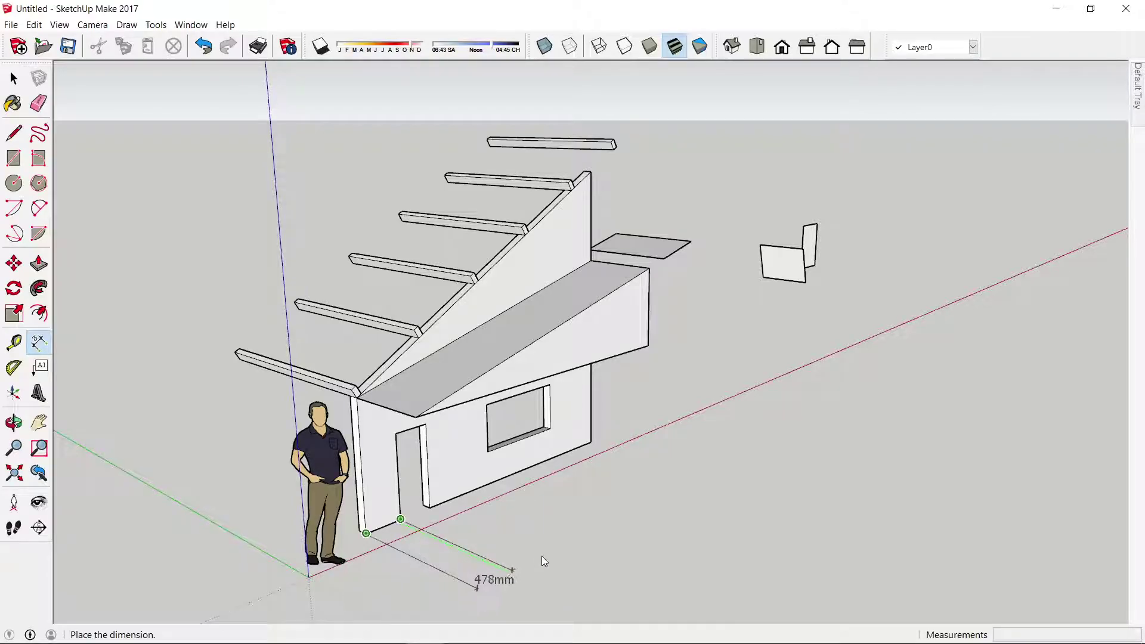
{"action": "left_click", "coordinate": [452, 576]}
Add the 430mm door-jamb and 2947mm far-corner dimensions along the wall base
{"action": "left_click", "coordinate": [397, 521]}
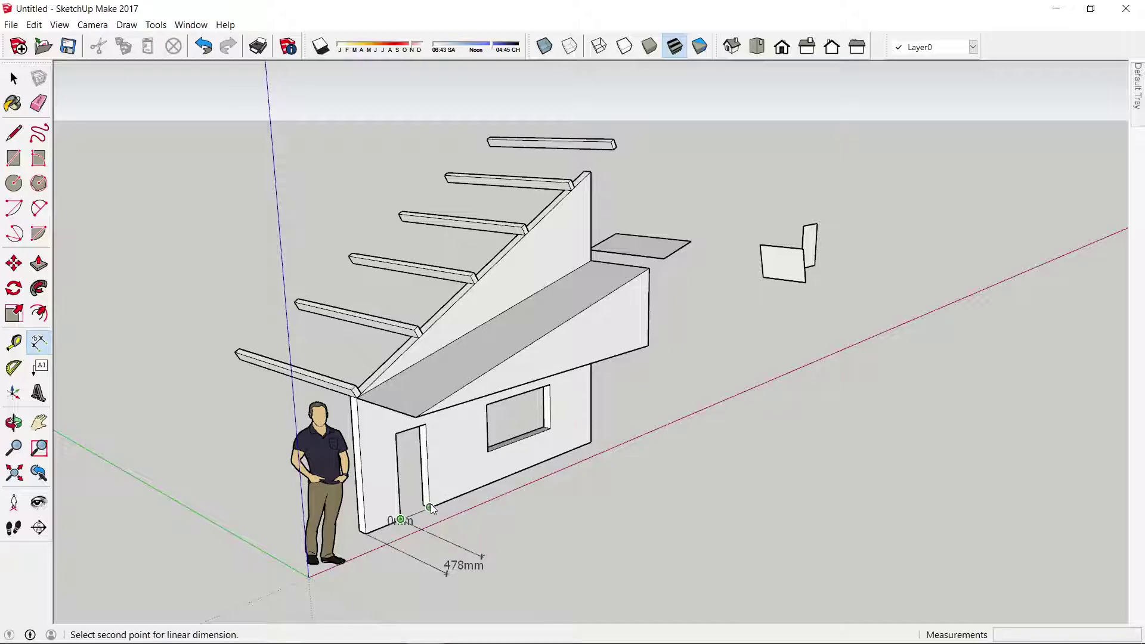
{"action": "double_click", "coordinate": [430, 507]}
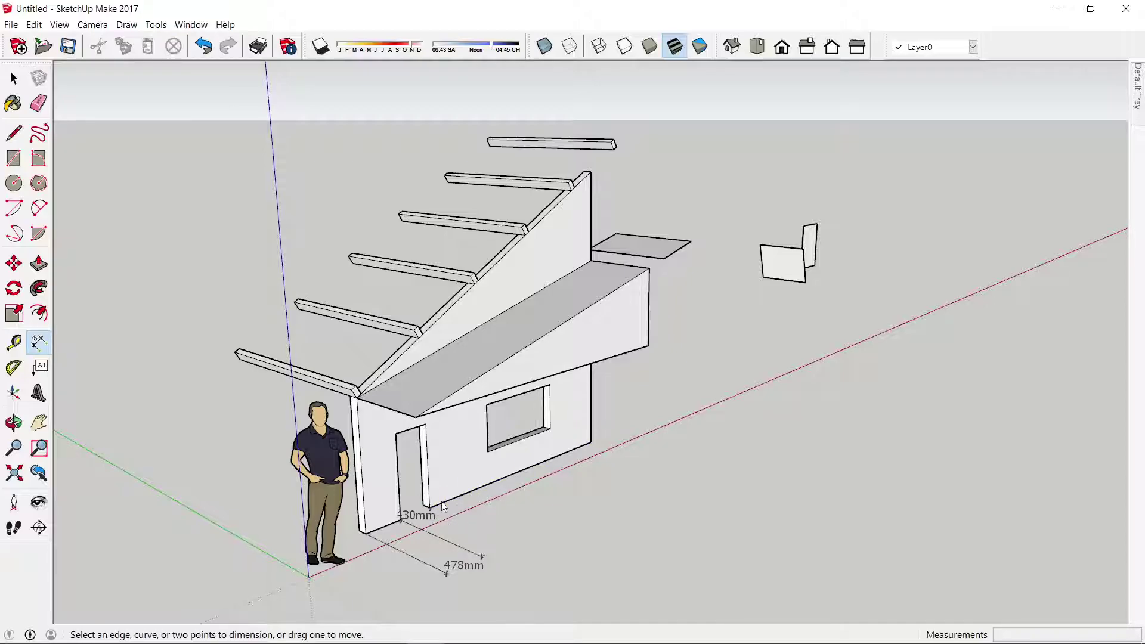
{"action": "key", "text": "ctrl+z"}
{"action": "left_click", "coordinate": [400, 520]}
{"action": "left_click", "coordinate": [430, 507]}
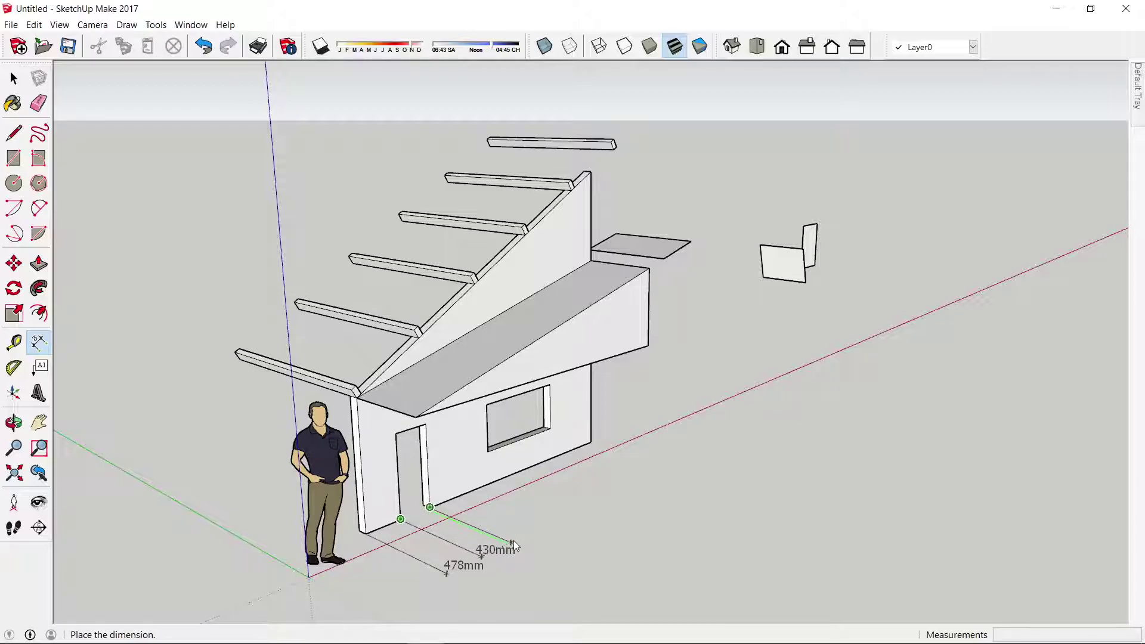
{"action": "left_click", "coordinate": [514, 540]}
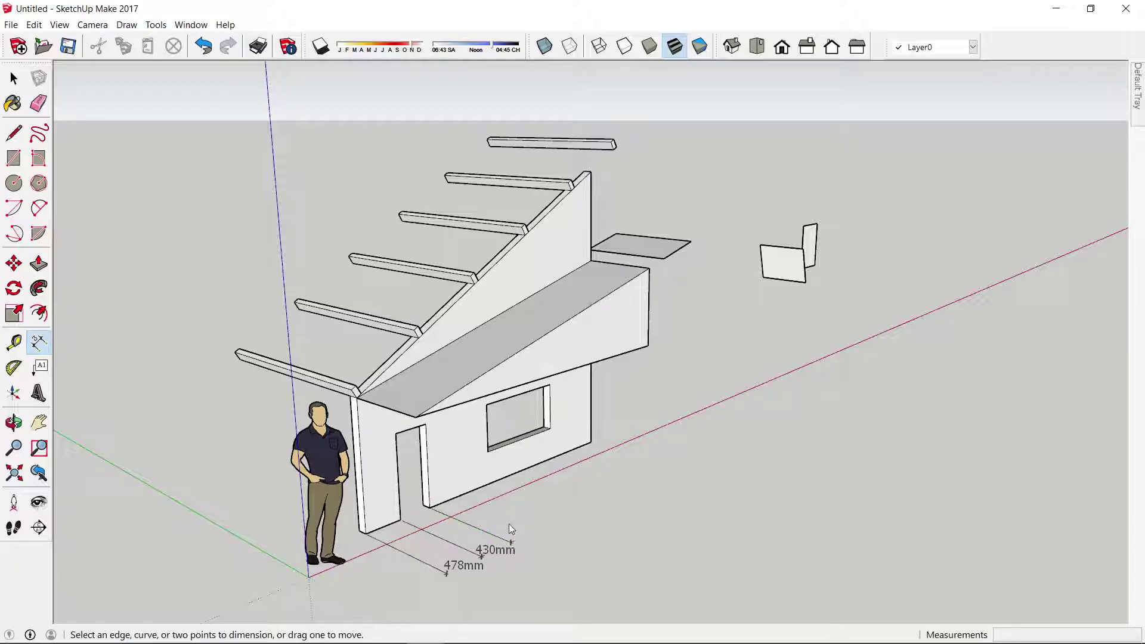
{"action": "left_click", "coordinate": [592, 443]}
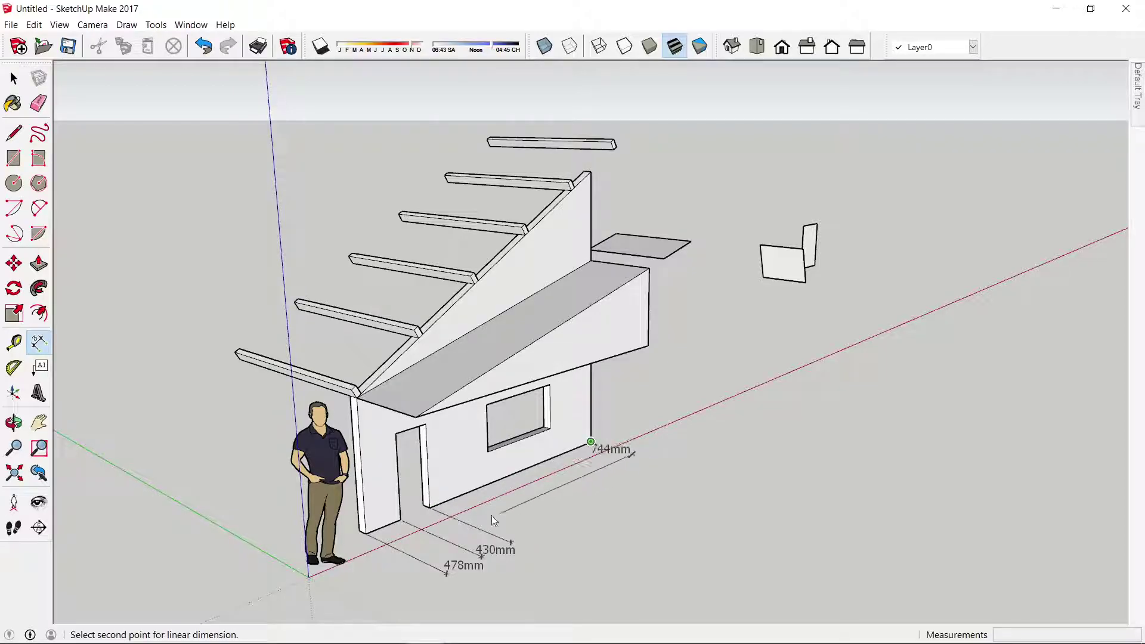
{"action": "double_click", "coordinate": [428, 508]}
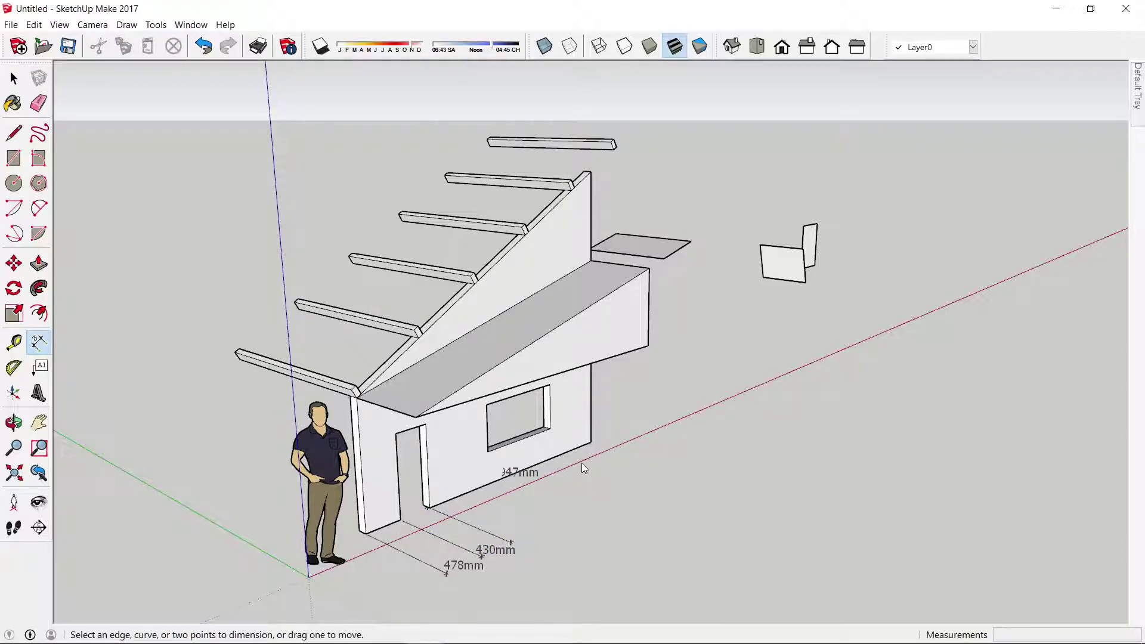
{"action": "key", "text": "ctrl+z"}
{"action": "left_click", "coordinate": [591, 443]}
{"action": "left_click", "coordinate": [430, 508]}
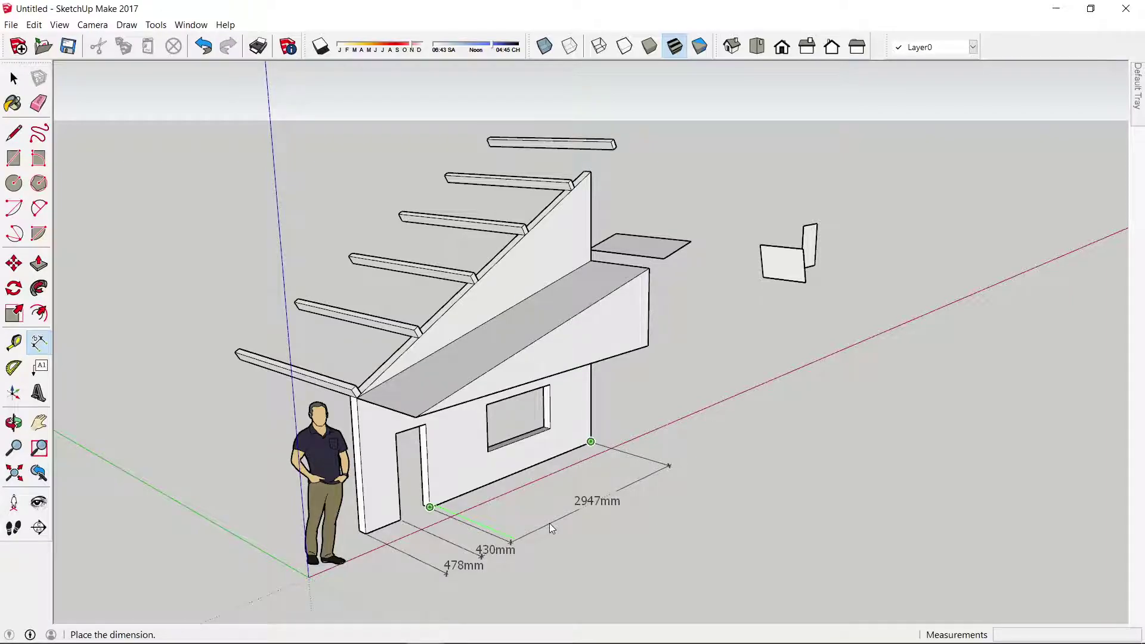
{"action": "left_click", "coordinate": [549, 524]}
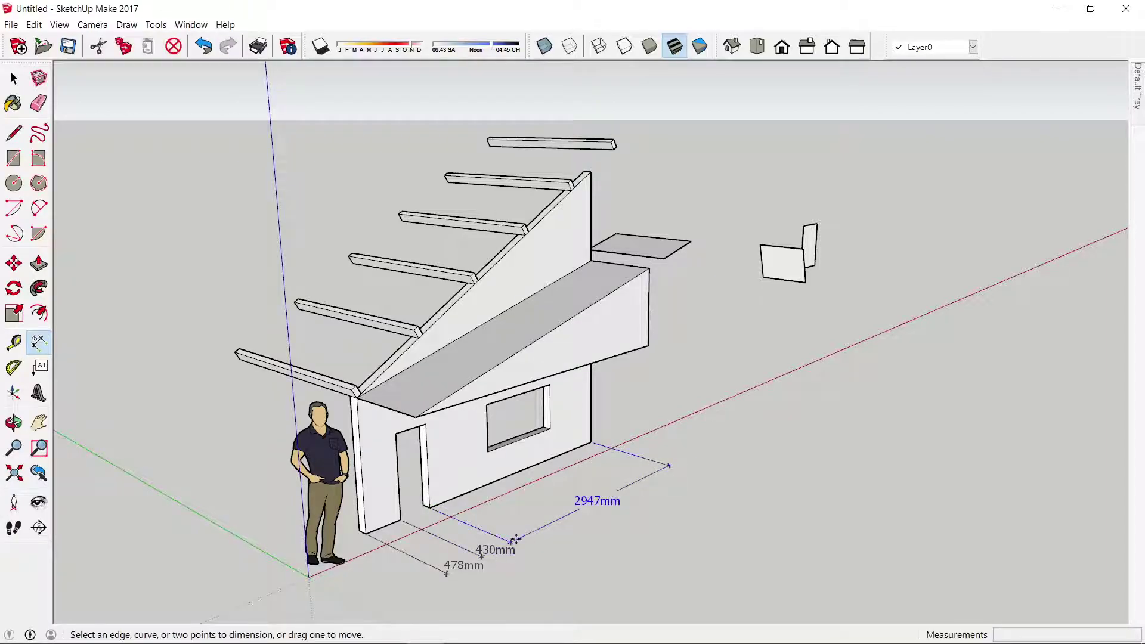
Place two vertical 1587mm height dimensions to the right of the wall's far end
{"action": "mouse_move", "coordinate": [679, 447]}
{"action": "middle_mouse_down"}
{"action": "mouse_move", "coordinate": [466, 598]}
{"action": "mouse_move", "coordinate": [447, 567]}
{"action": "mouse_move", "coordinate": [217, 593]}
{"action": "mouse_move", "coordinate": [601, 540]}
{"action": "mouse_move", "coordinate": [831, 450]}
{"action": "mouse_move", "coordinate": [722, 271]}
{"action": "mouse_move", "coordinate": [429, 190]}
{"action": "mouse_move", "coordinate": [220, 496]}
{"action": "mouse_move", "coordinate": [608, 583]}
{"action": "mouse_move", "coordinate": [875, 450]}
{"action": "mouse_move", "coordinate": [879, 360]}
{"action": "mouse_move", "coordinate": [577, 319]}
{"action": "mouse_move", "coordinate": [238, 580]}
{"action": "mouse_move", "coordinate": [793, 581]}
{"action": "mouse_move", "coordinate": [974, 481]}
{"action": "mouse_move", "coordinate": [1021, 351]}
{"action": "mouse_move", "coordinate": [547, 328]}
{"action": "mouse_move", "coordinate": [317, 571]}
{"action": "mouse_move", "coordinate": [718, 560]}
{"action": "mouse_move", "coordinate": [312, 533]}
{"action": "mouse_move", "coordinate": [670, 435]}
{"action": "mouse_move", "coordinate": [563, 440]}
{"action": "mouse_move", "coordinate": [659, 370]}
{"action": "middle_mouse_up"}
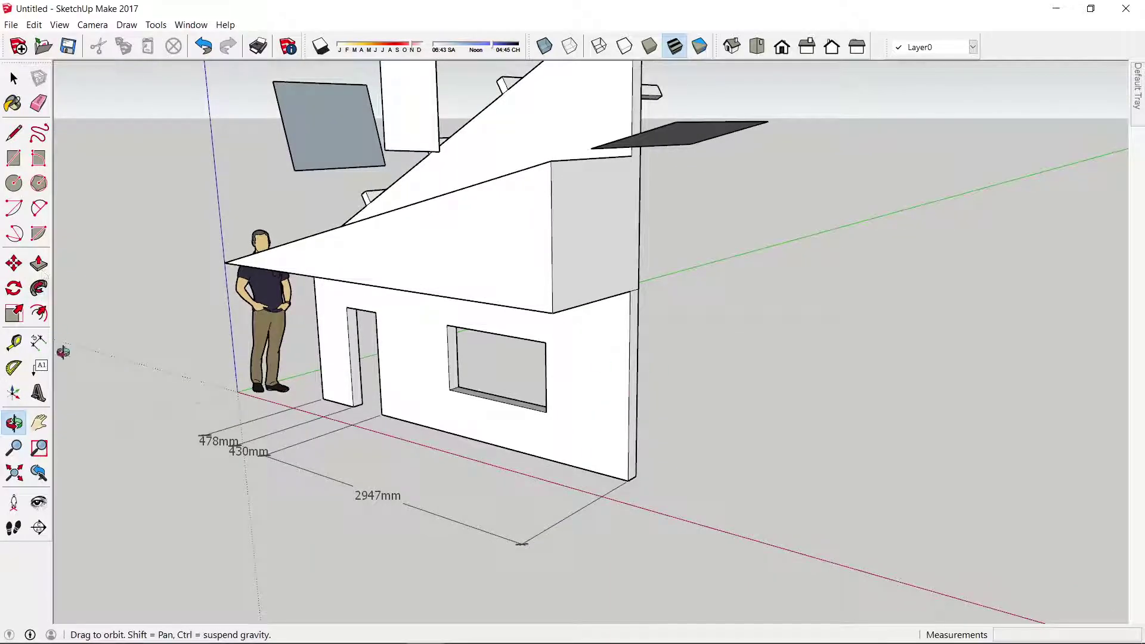
{"action": "left_click", "coordinate": [39, 342]}
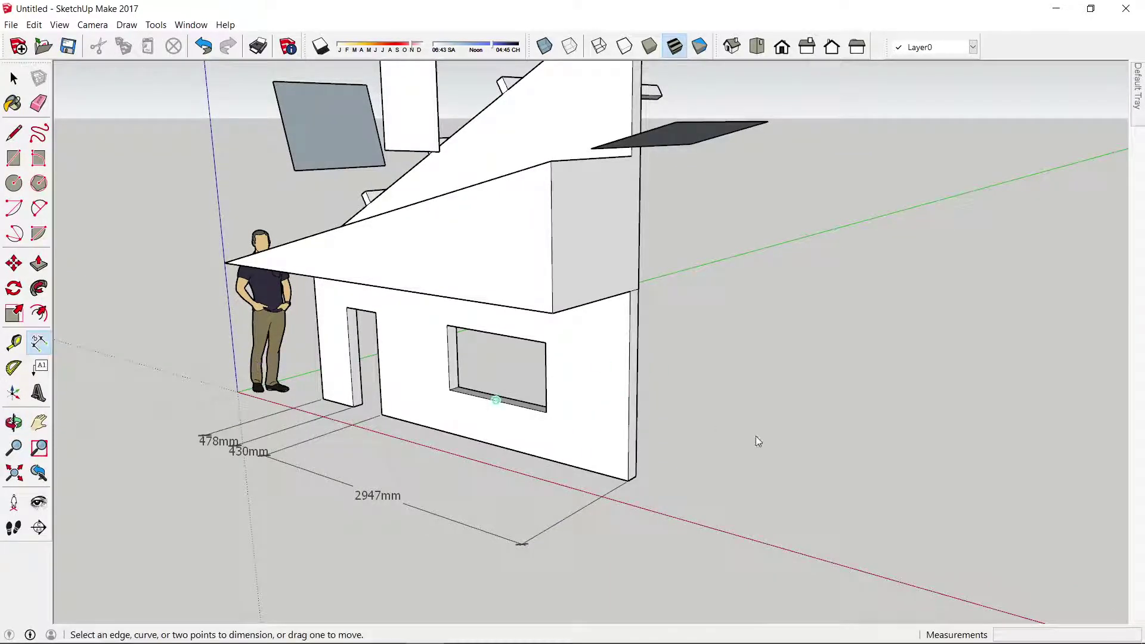
{"action": "left_click", "coordinate": [638, 476]}
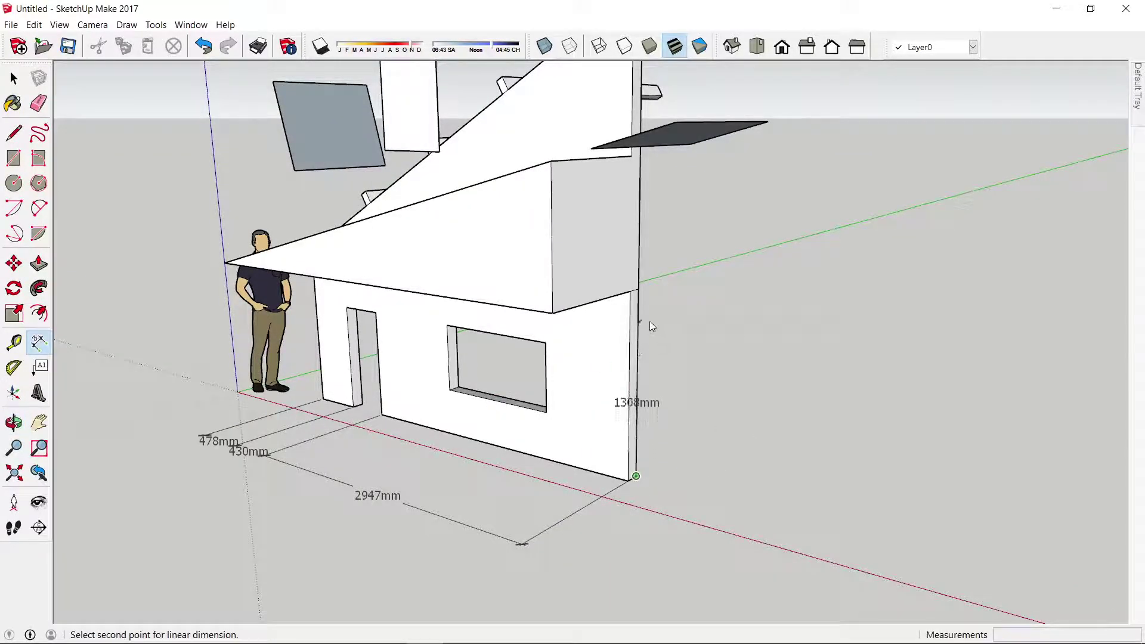
{"action": "left_click", "coordinate": [639, 287]}
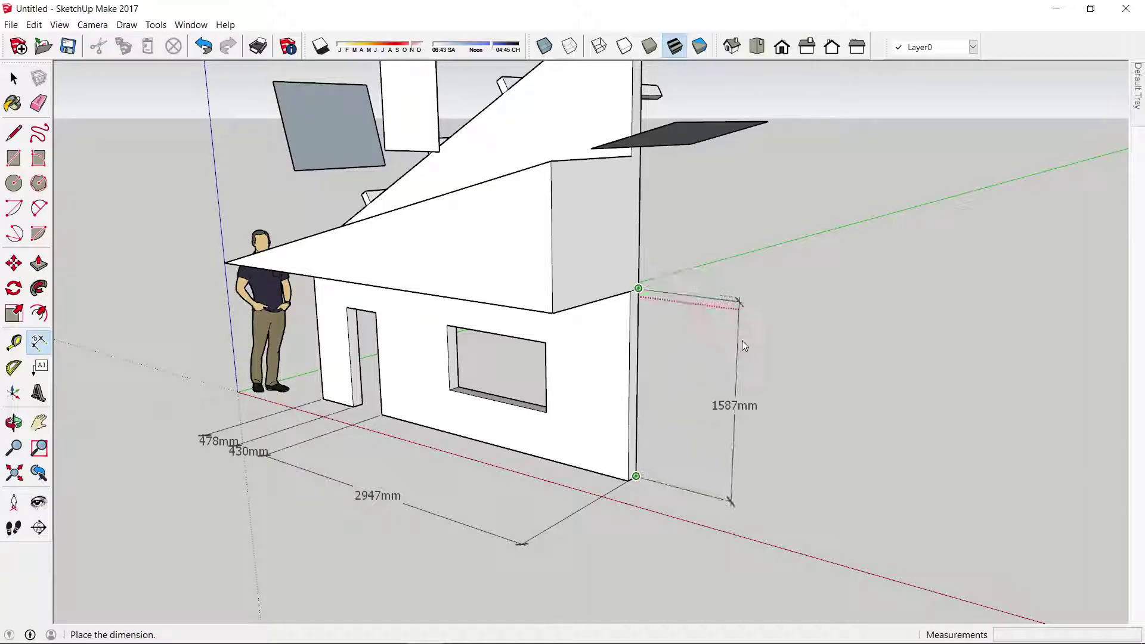
{"action": "left_click", "coordinate": [742, 258]}
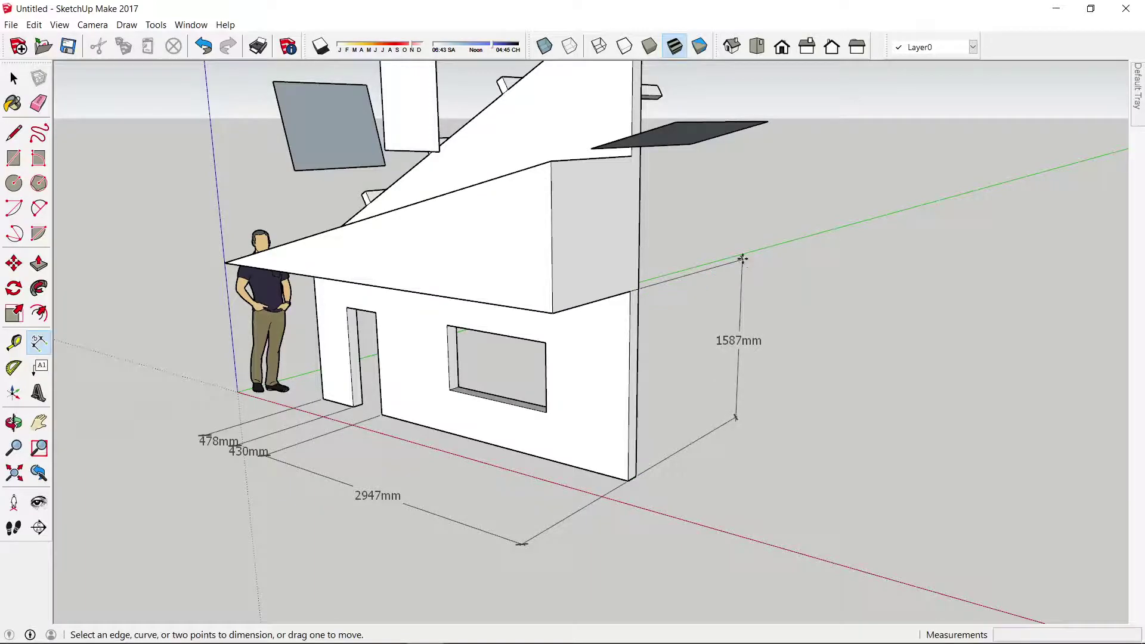
{"action": "left_click", "coordinate": [630, 292]}
{"action": "left_click", "coordinate": [631, 480]}
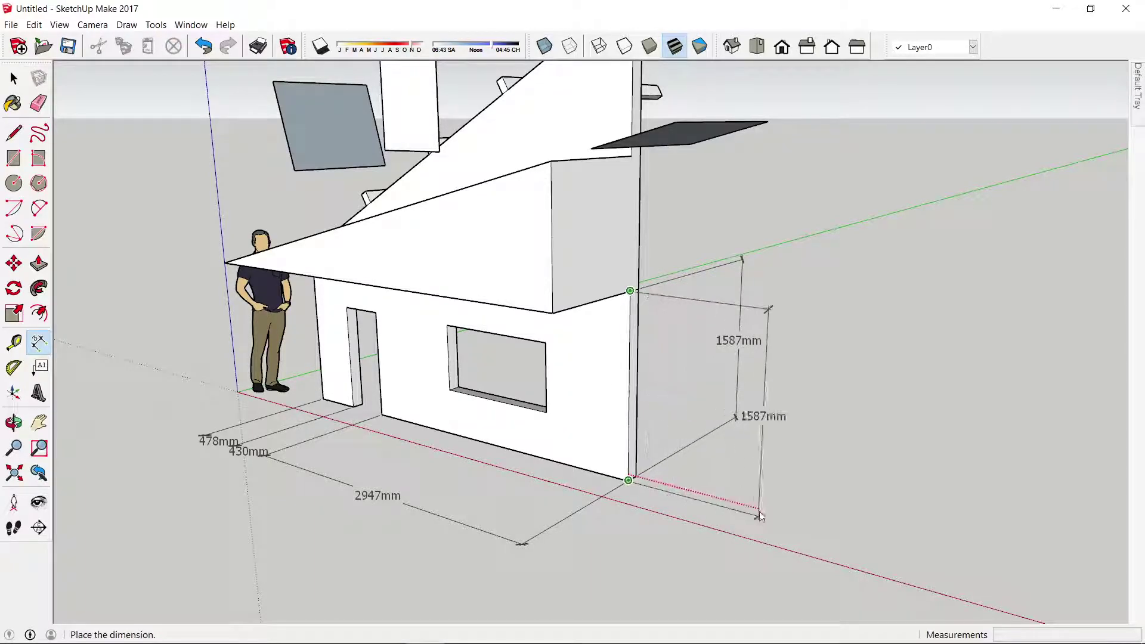
{"action": "left_click", "coordinate": [816, 499]}
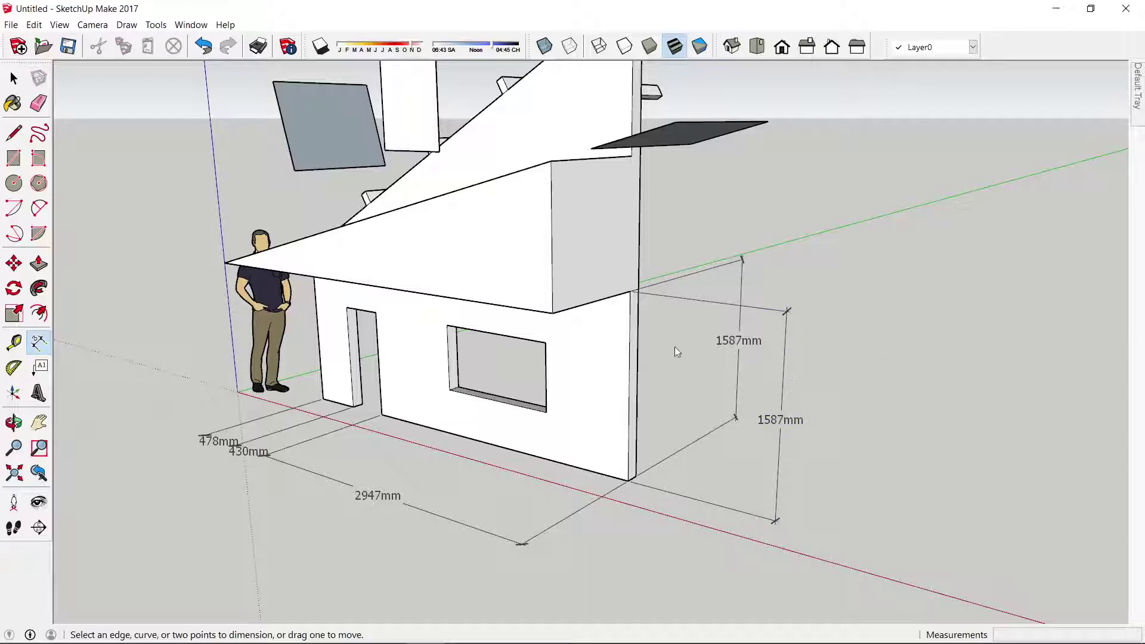
{"action": "middle_click_drag", "start_coordinate": [674, 346], "coordinate": [697, 442]}
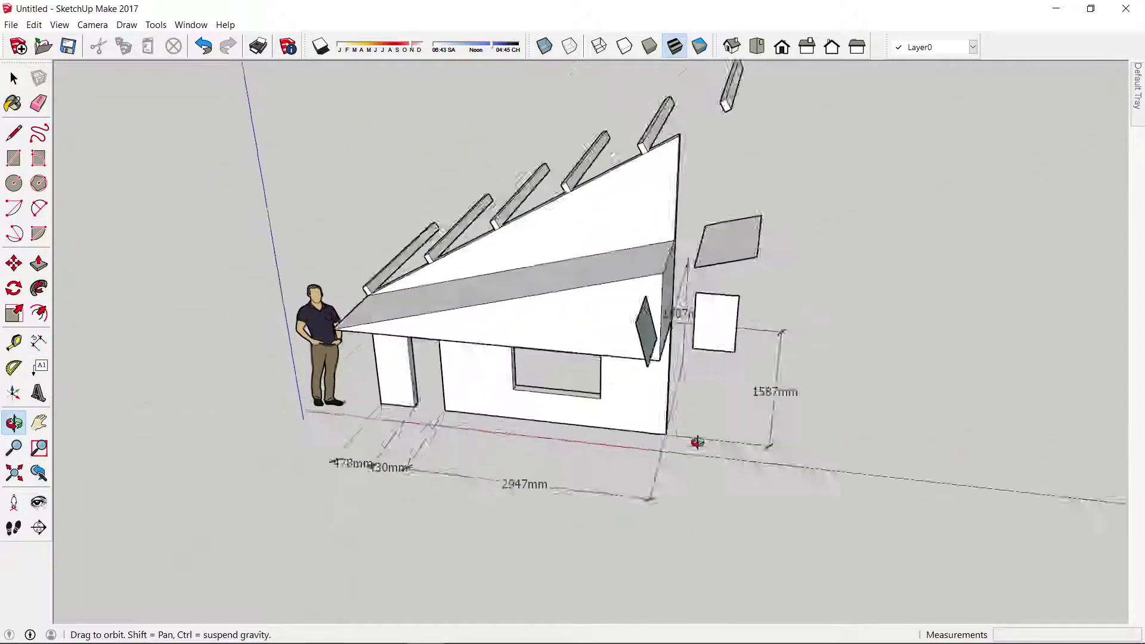
{"action": "left_click_drag", "start_coordinate": [697, 442], "coordinate": [601, 502]}
{"action": "right_click", "coordinate": [446, 426]}
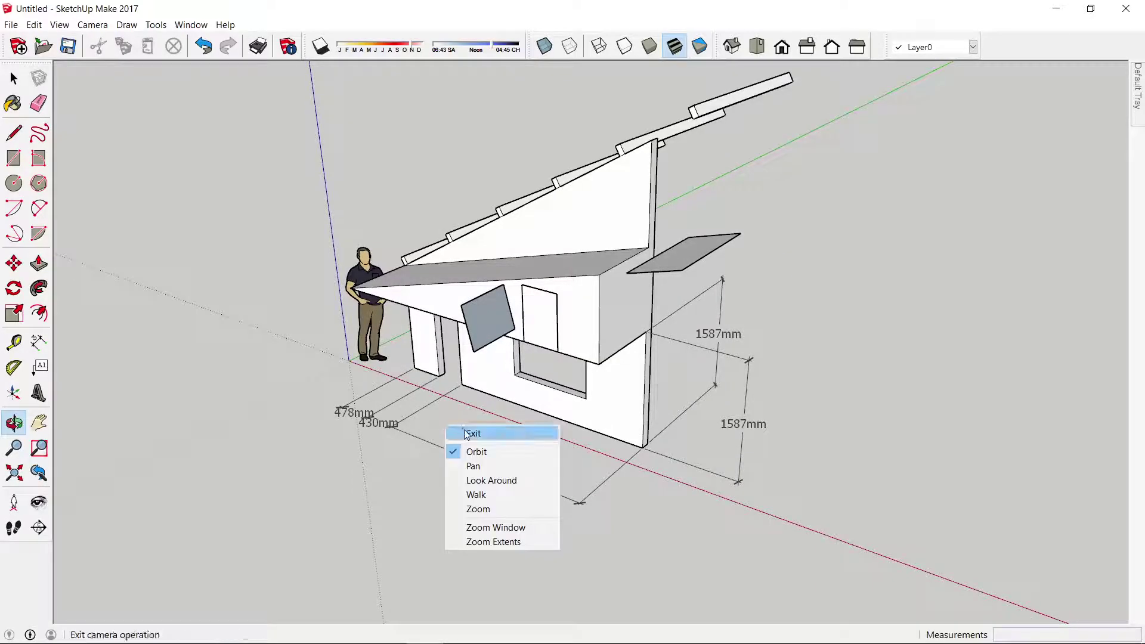
{"action": "left_click", "coordinate": [471, 434]}
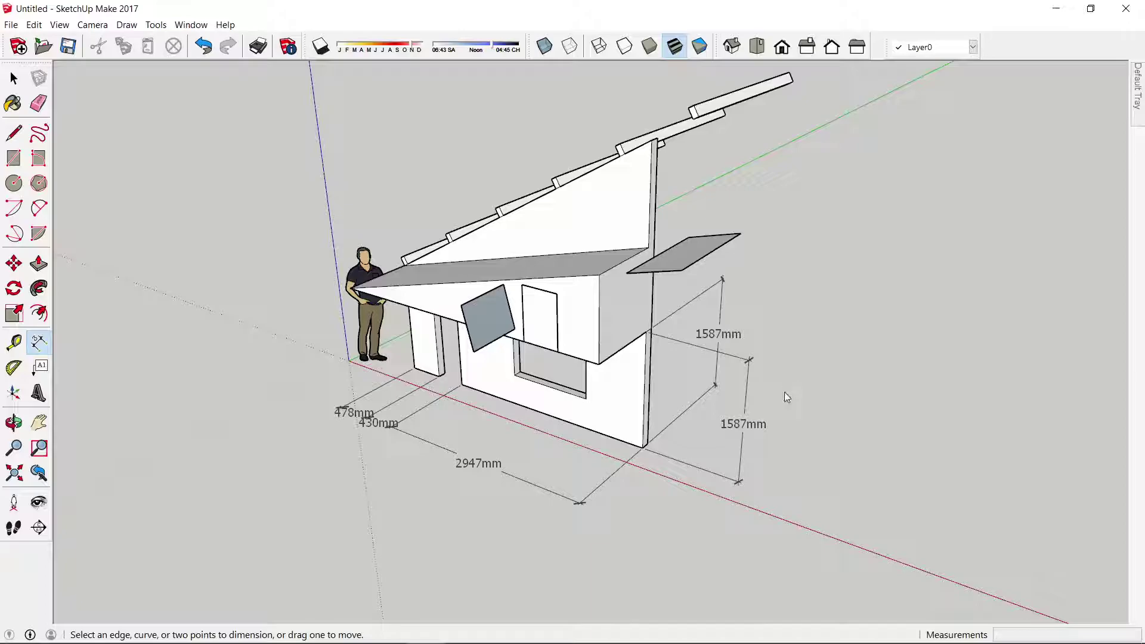
{"action": "middle_click_drag", "start_coordinate": [756, 439], "coordinate": [669, 504]}
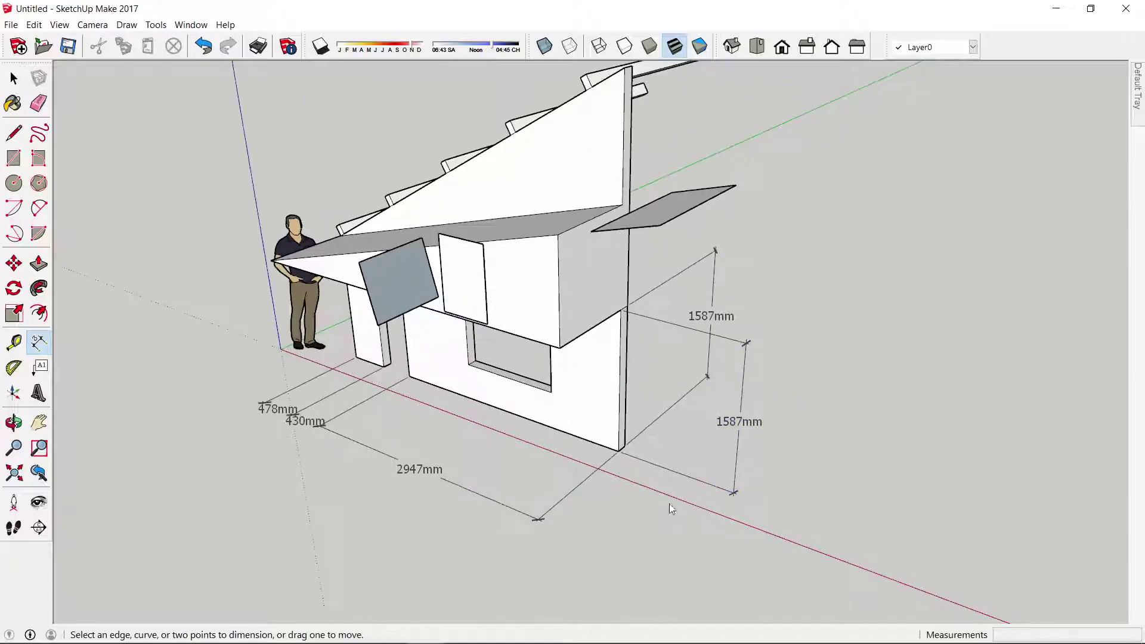
{"action": "left_click", "coordinate": [710, 352]}
{"action": "key", "text": "Escape"}
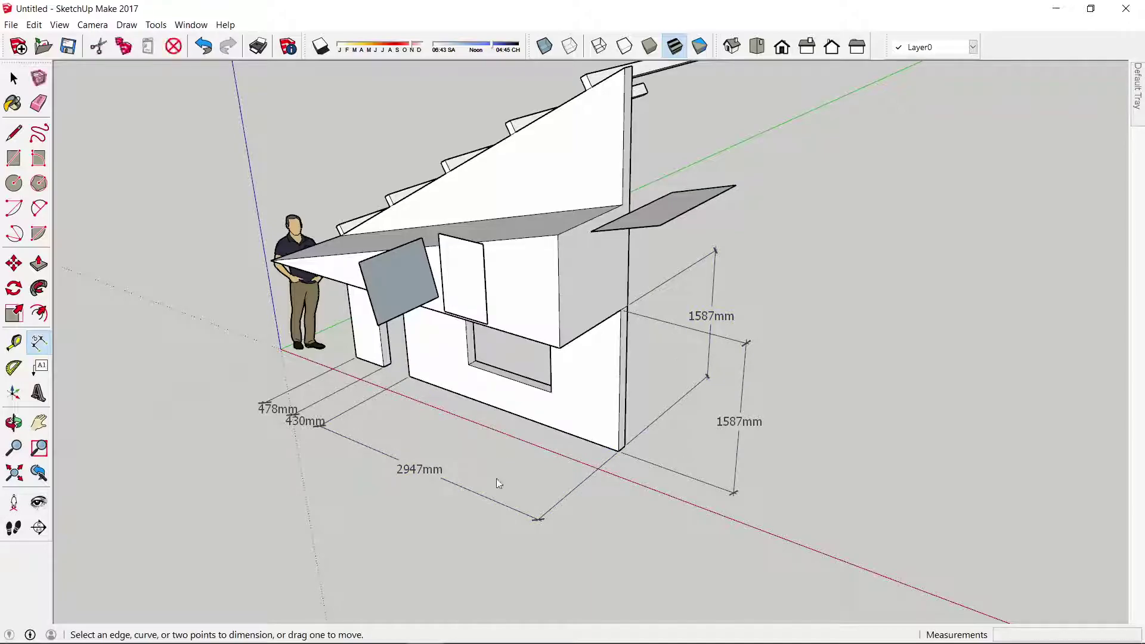
{"action": "left_click", "coordinate": [416, 471]}
{"action": "key", "text": "Escape"}
{"action": "scroll", "coordinate": [292, 384], "scroll_direction": "down", "scroll_amount": 3}
{"action": "scroll", "coordinate": [293, 384], "scroll_direction": "up", "scroll_amount": 2}
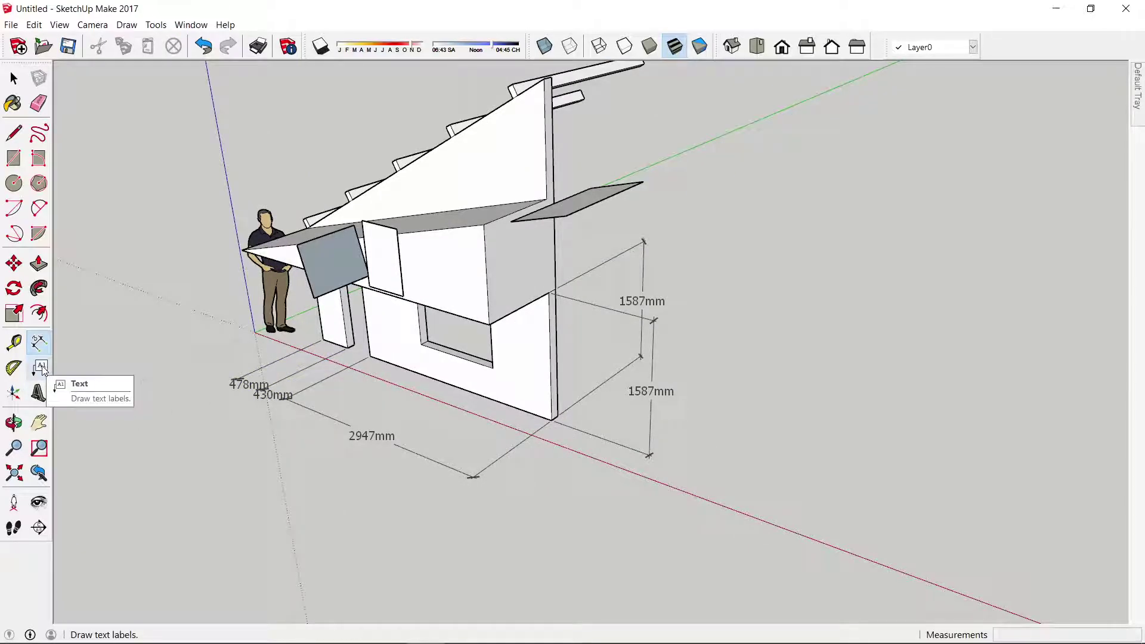
Label the sloping roof piece with the leader text 'mái xiên'
{"action": "left_click", "coordinate": [41, 369]}
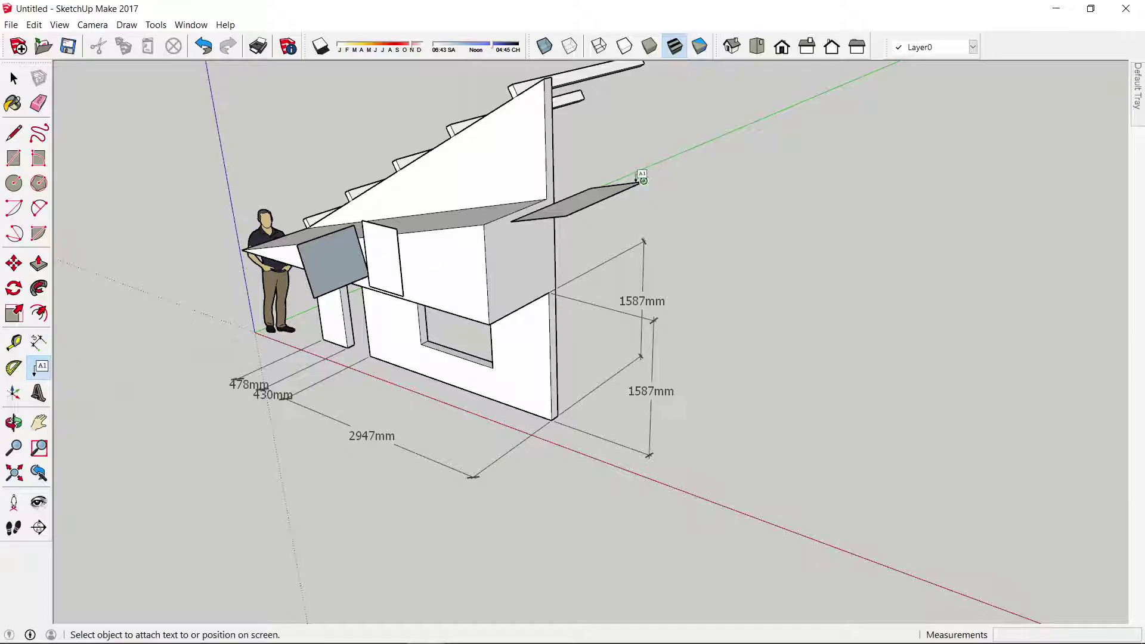
{"action": "left_click", "coordinate": [643, 181]}
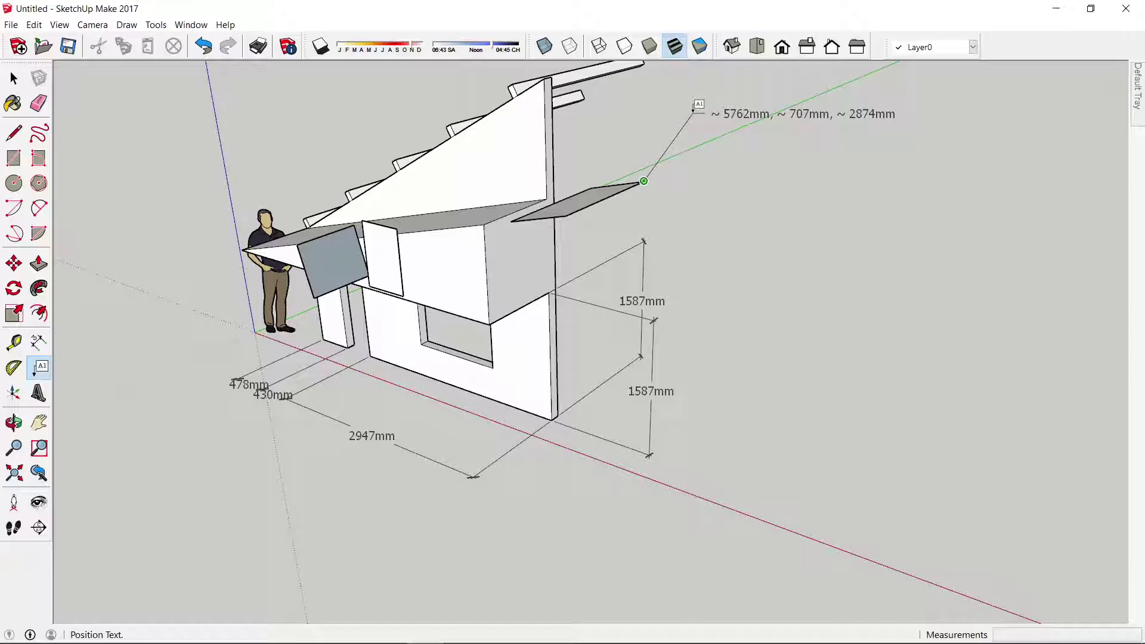
{"action": "left_click", "coordinate": [694, 111]}
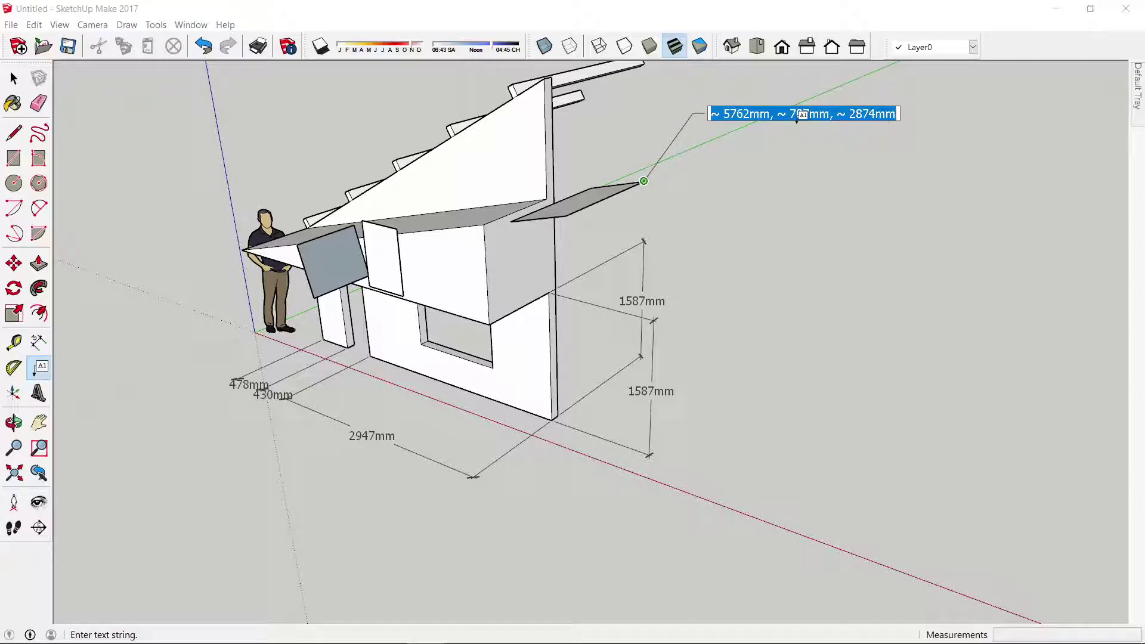
{"action": "type", "text": "mái"}
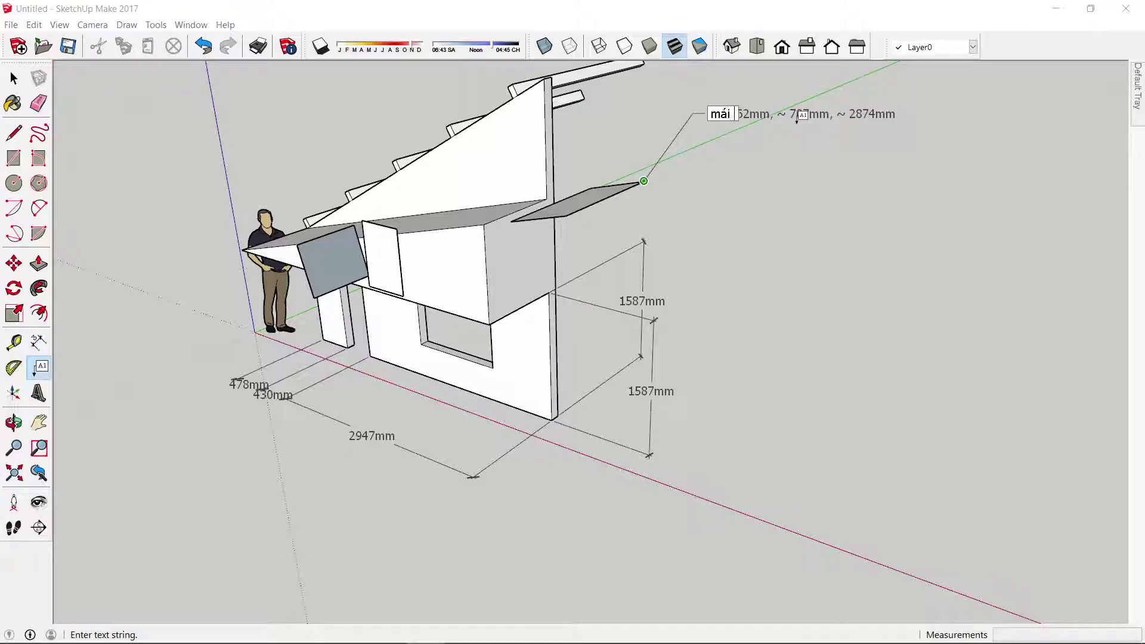
{"action": "type", "text": " xie"}
{"action": "type", "text": "n"}
{"action": "left_click", "coordinate": [698, 186]}
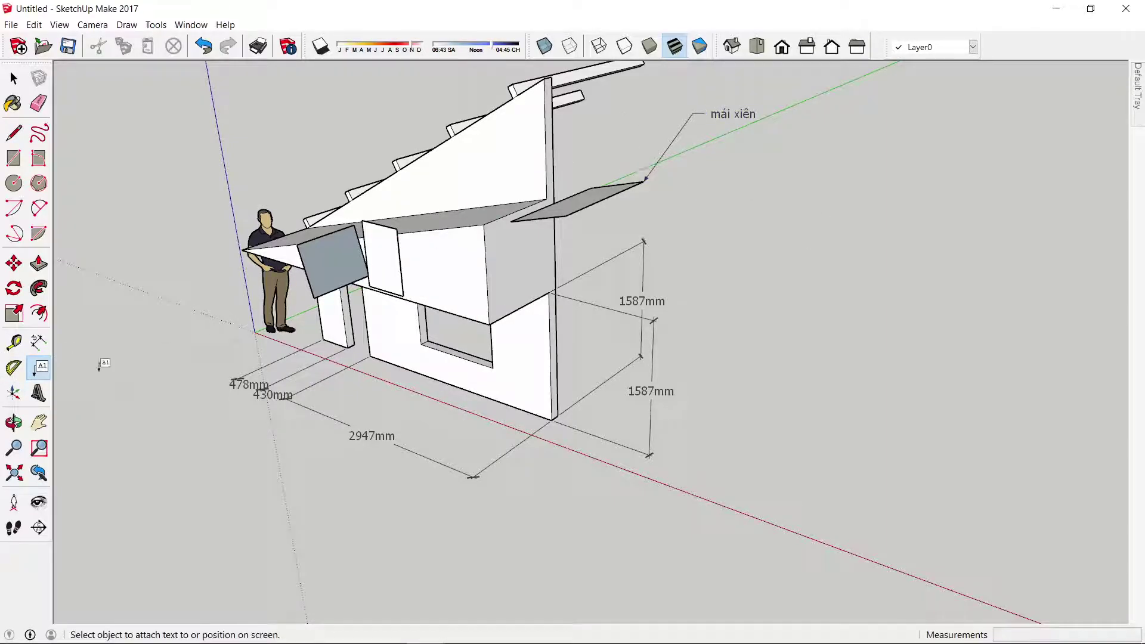
Add the free-standing note 'mặt đứng nhà' to the right of the house
{"action": "left_click", "coordinate": [41, 371]}
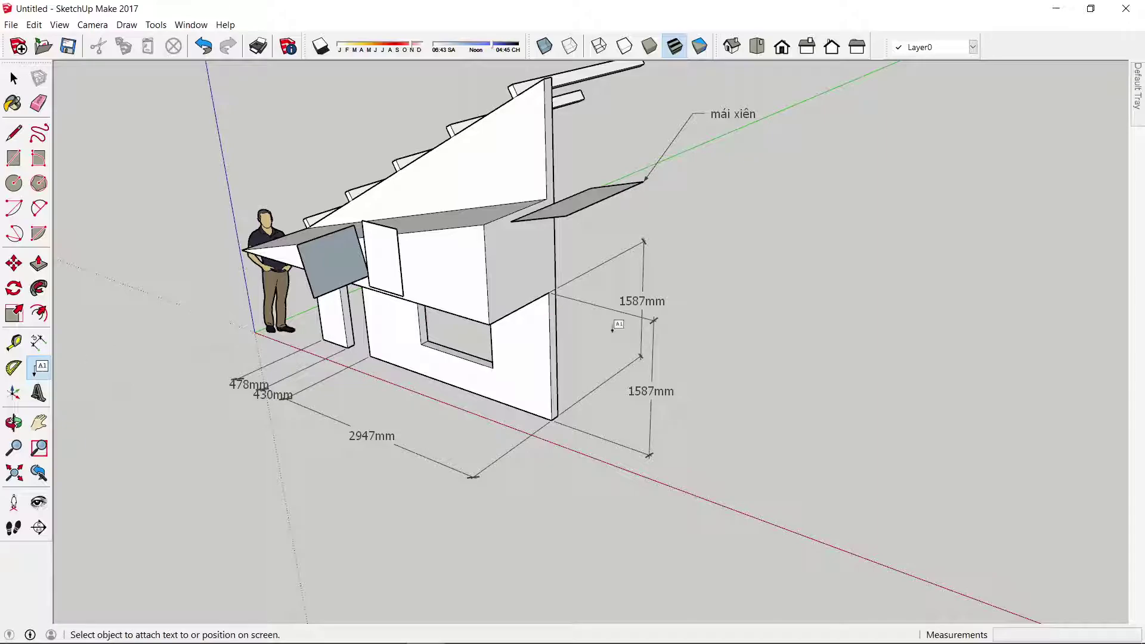
{"action": "left_click", "coordinate": [715, 461]}
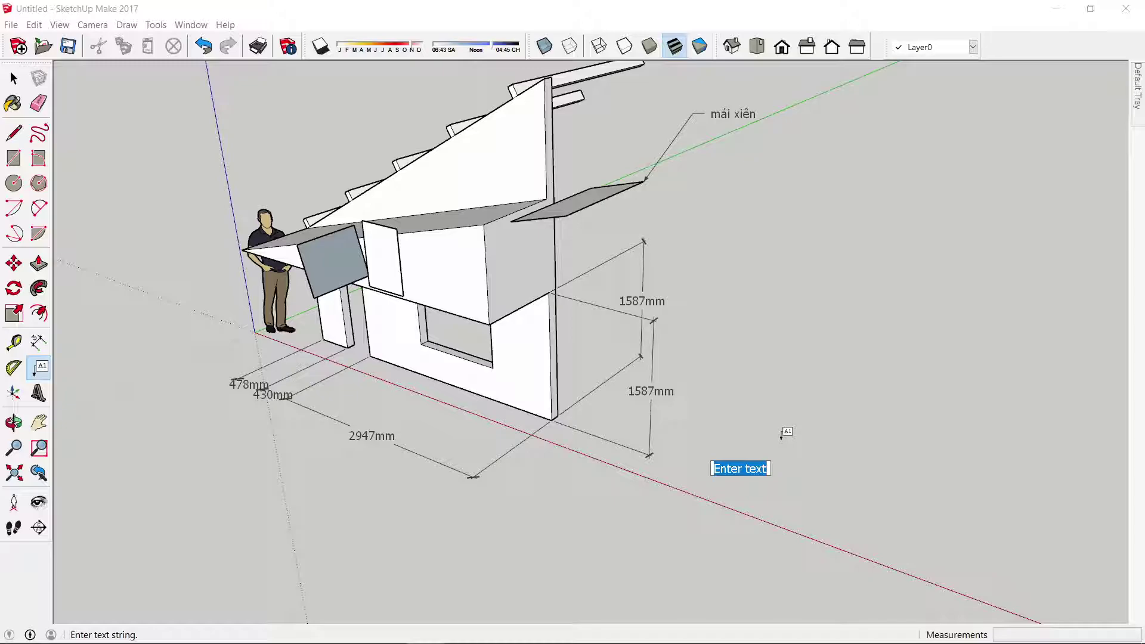
{"action": "type", "text": "ma"}
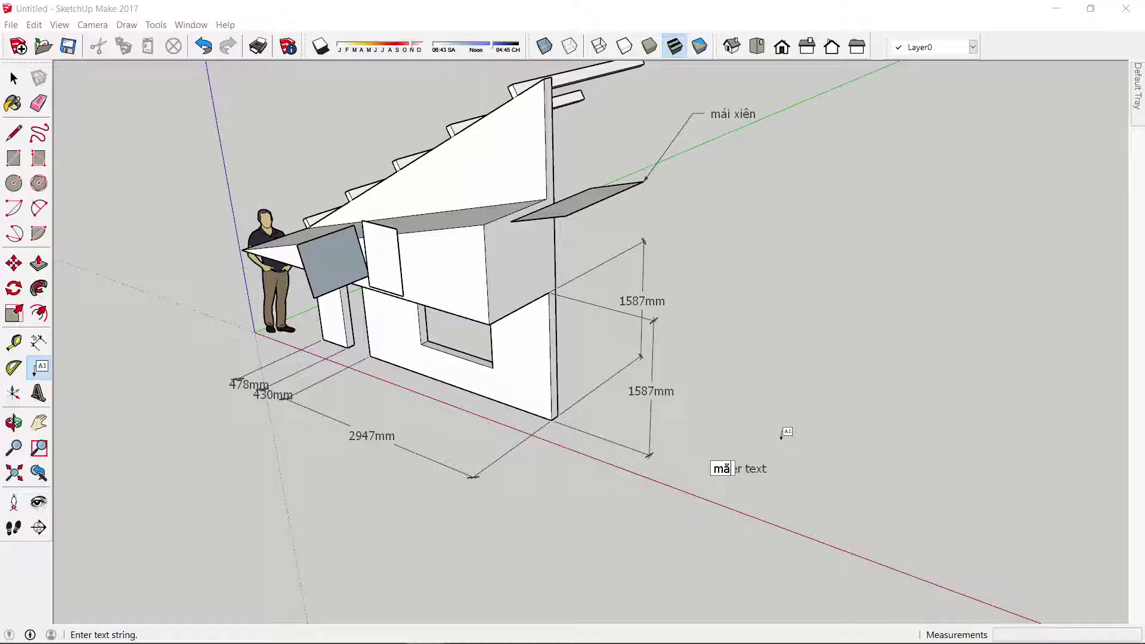
{"action": "type", "text": "tj"}
{"action": "type", "text": "d"}
{"action": "type", "text": "ứng nha"}
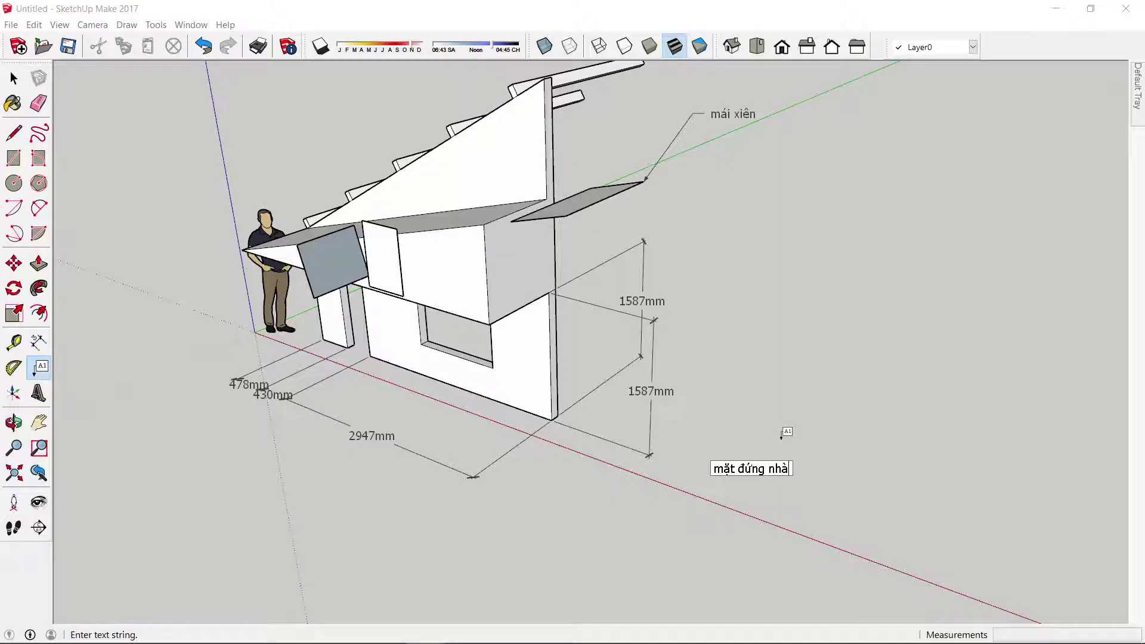
{"action": "key", "text": "Return"}
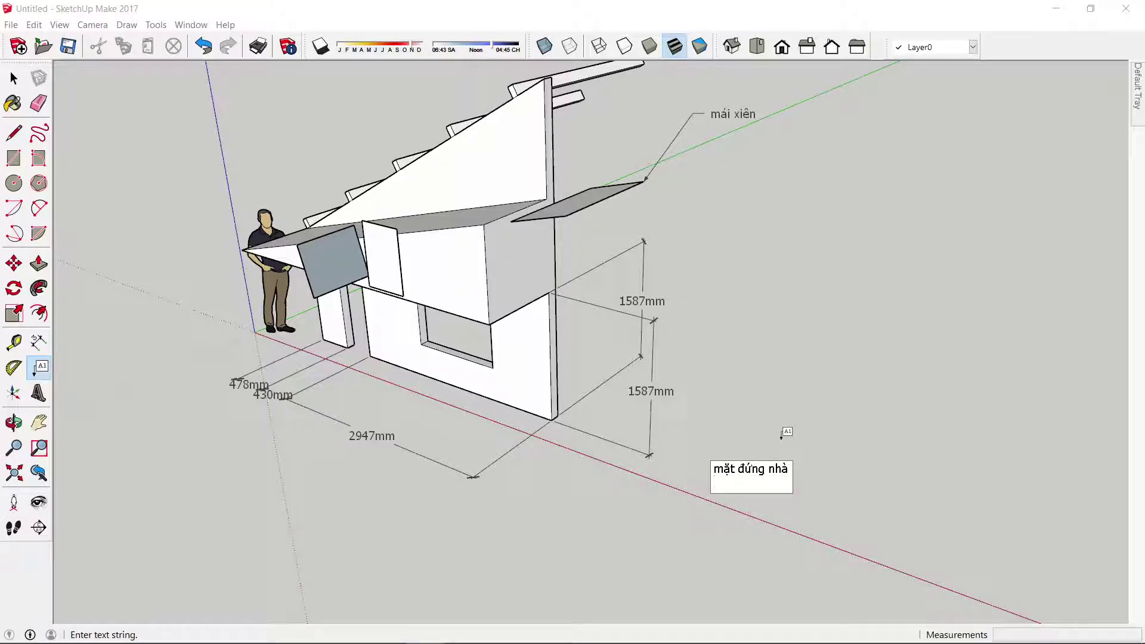
{"action": "key", "text": "Return"}
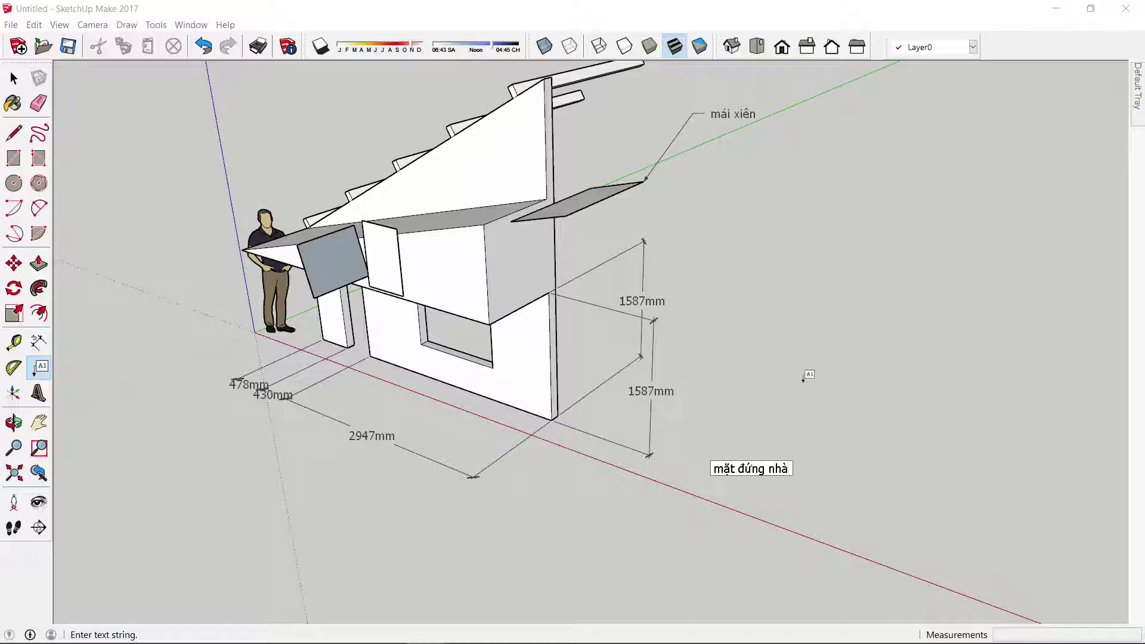
Attach a 'mái bằng' leader label to the wall's upper edge and start a note below
{"action": "left_click", "coordinate": [854, 341]}
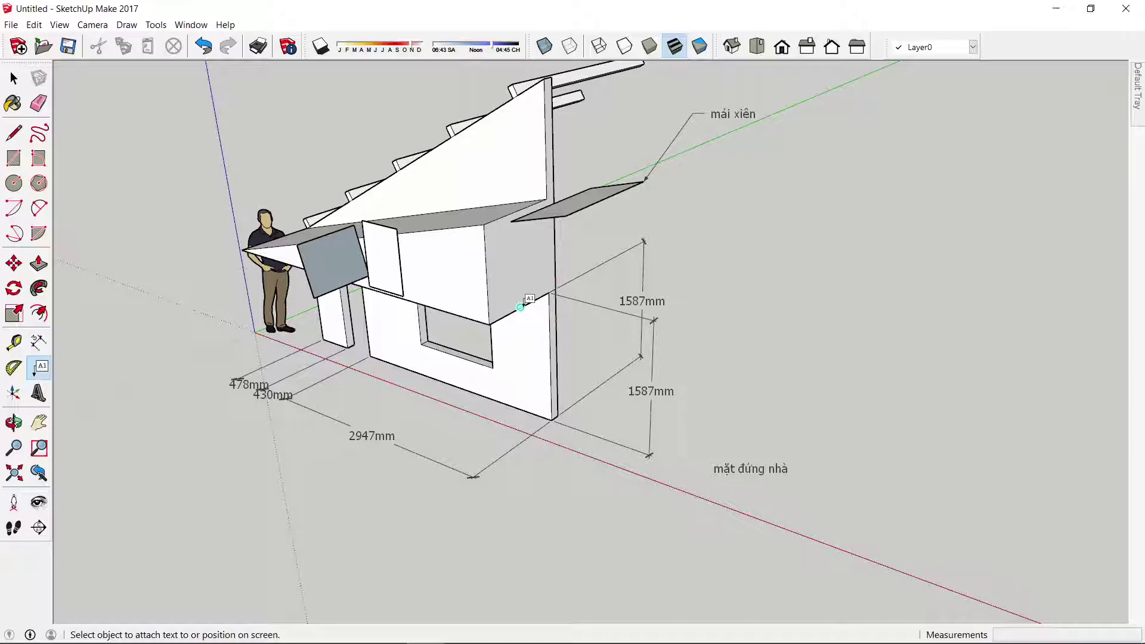
{"action": "left_click", "coordinate": [521, 307]}
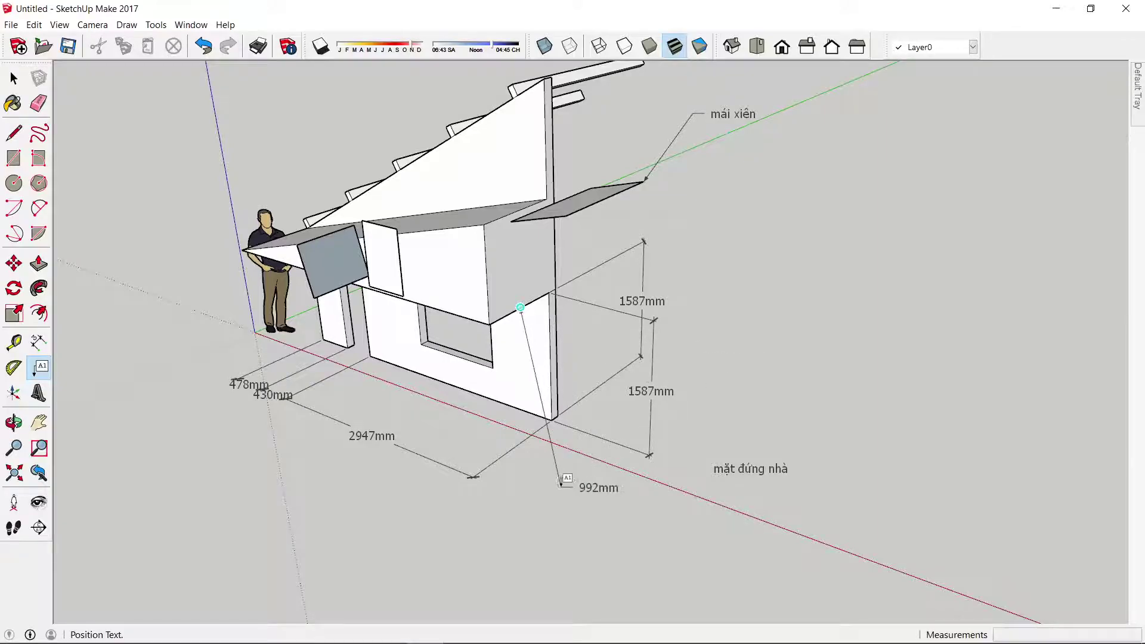
{"action": "left_click", "coordinate": [571, 504]}
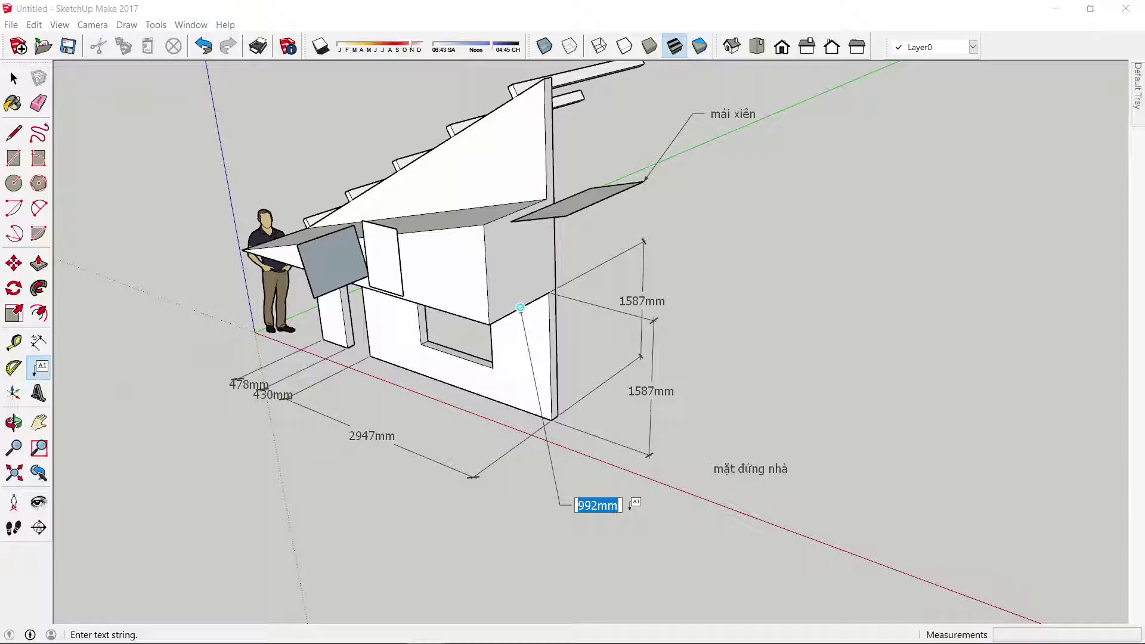
{"action": "type", "text": "mái"}
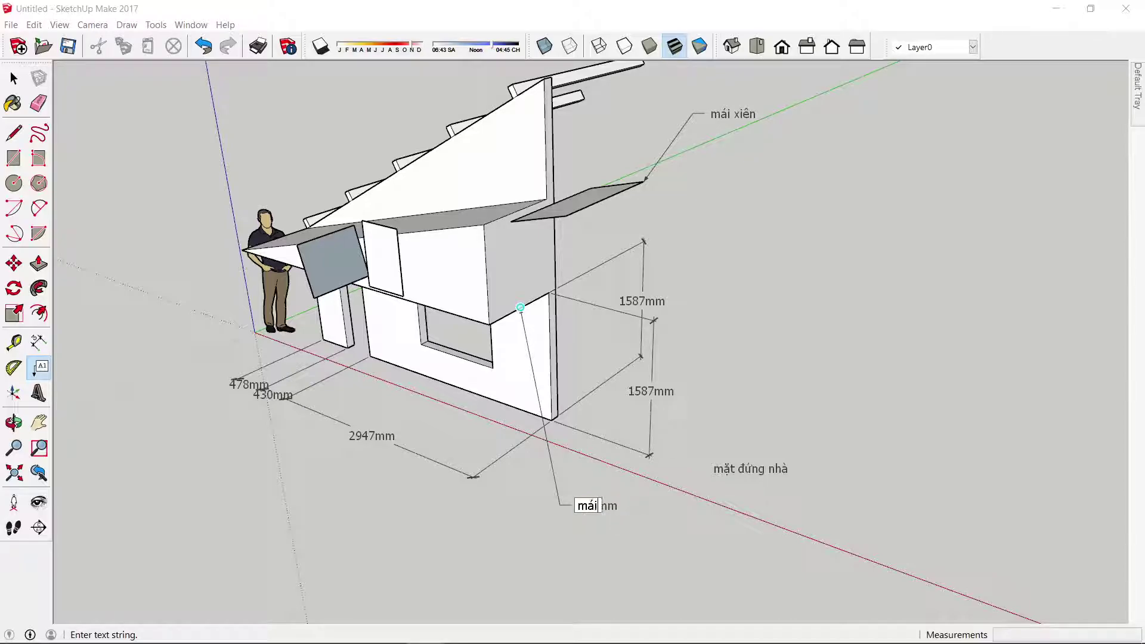
{"action": "type", "text": " bằng"}
{"action": "left_click", "coordinate": [907, 263]}
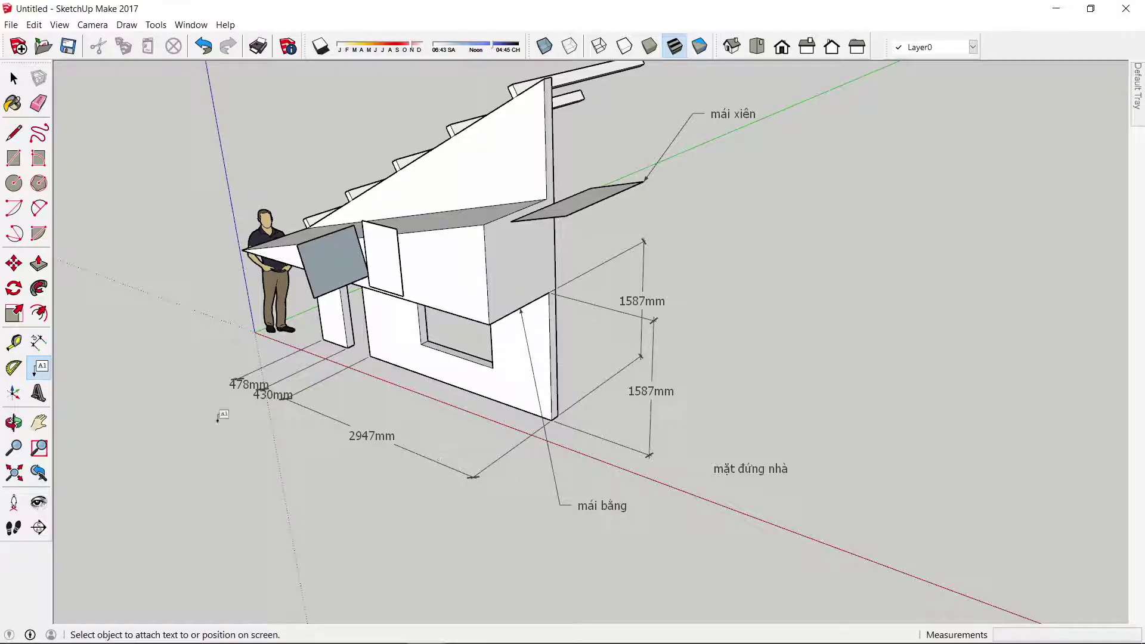
{"action": "left_click", "coordinate": [457, 519]}
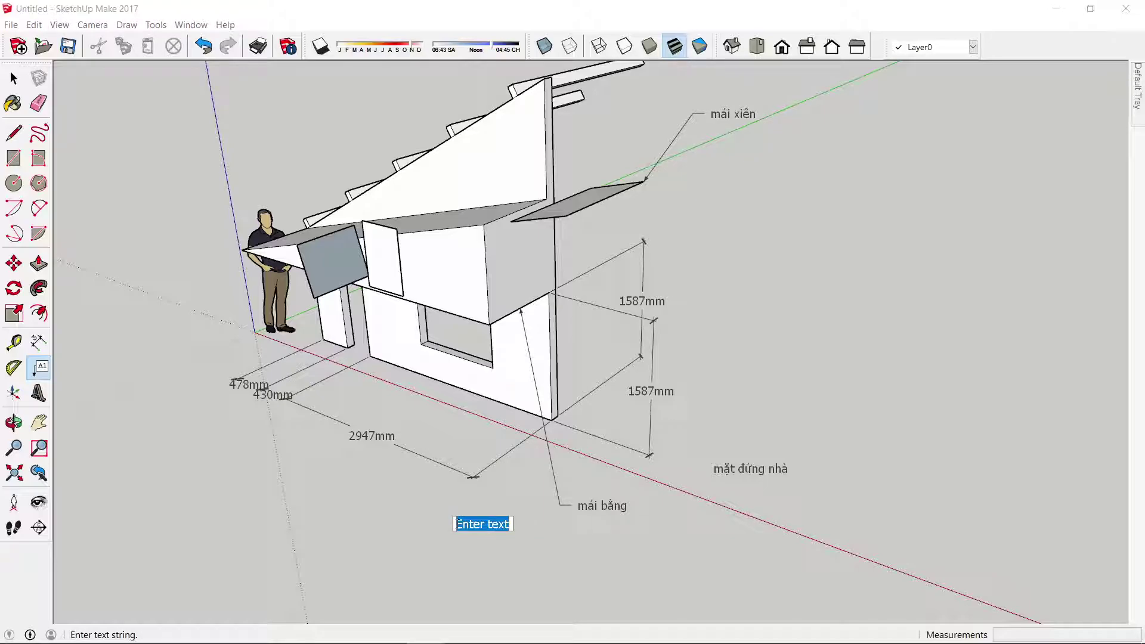
Write the note 'mặt bằng nhà' below the house, then select and deselect 'mái xiên'
{"action": "type", "text": "mặt ba"}
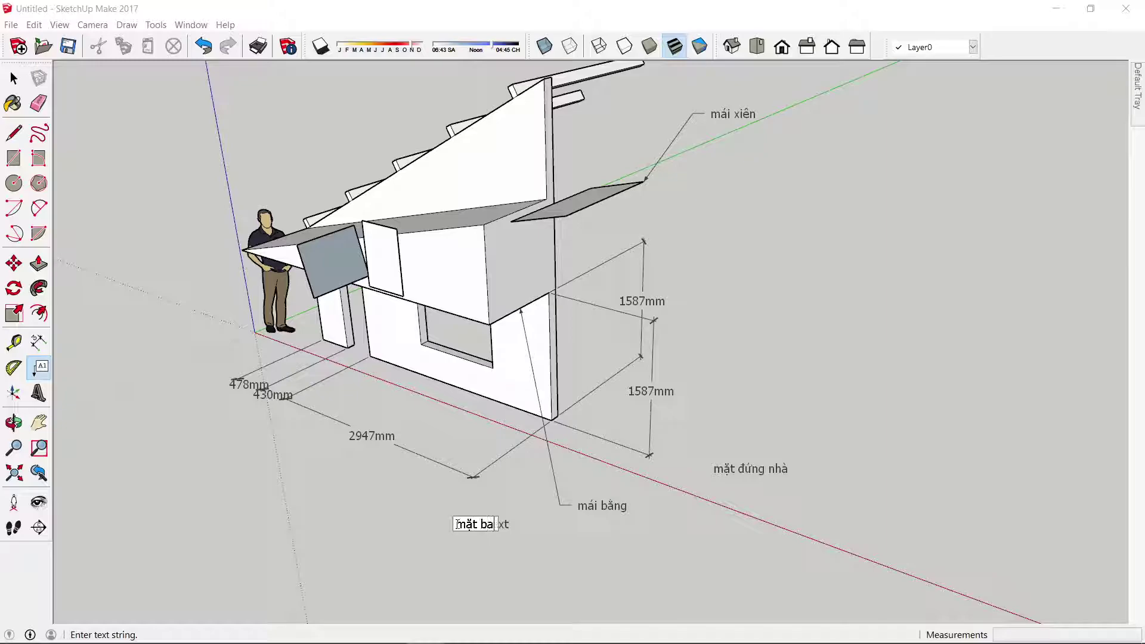
{"action": "key", "text": "BackSpace"}
{"action": "type", "text": "ằng nhà"}
{"action": "left_click", "coordinate": [665, 540]}
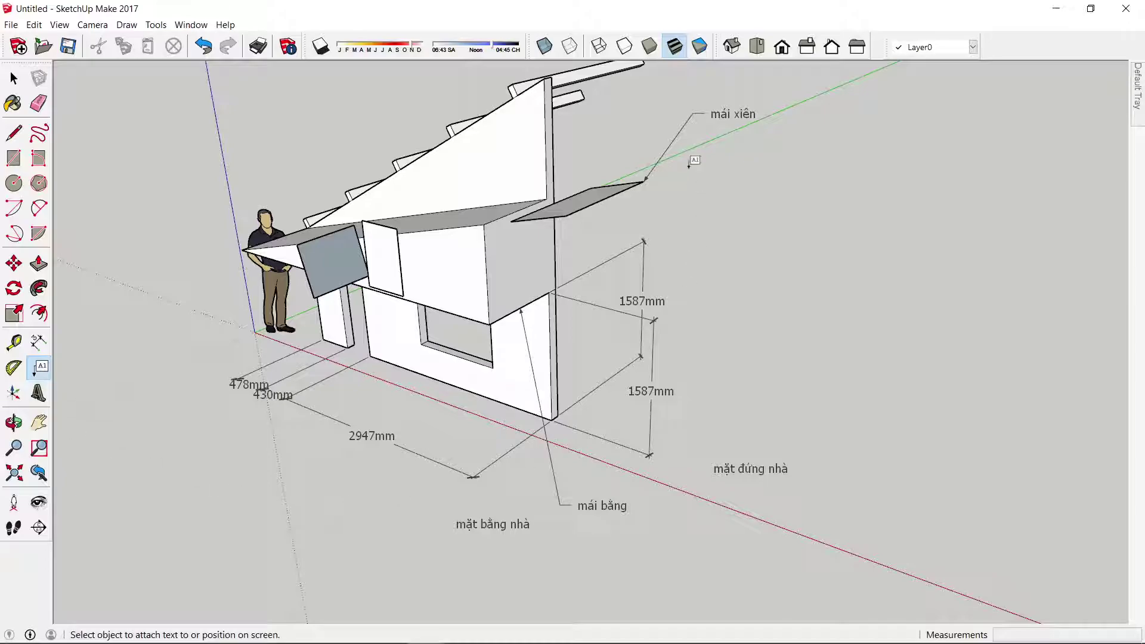
{"action": "left_click", "coordinate": [729, 112]}
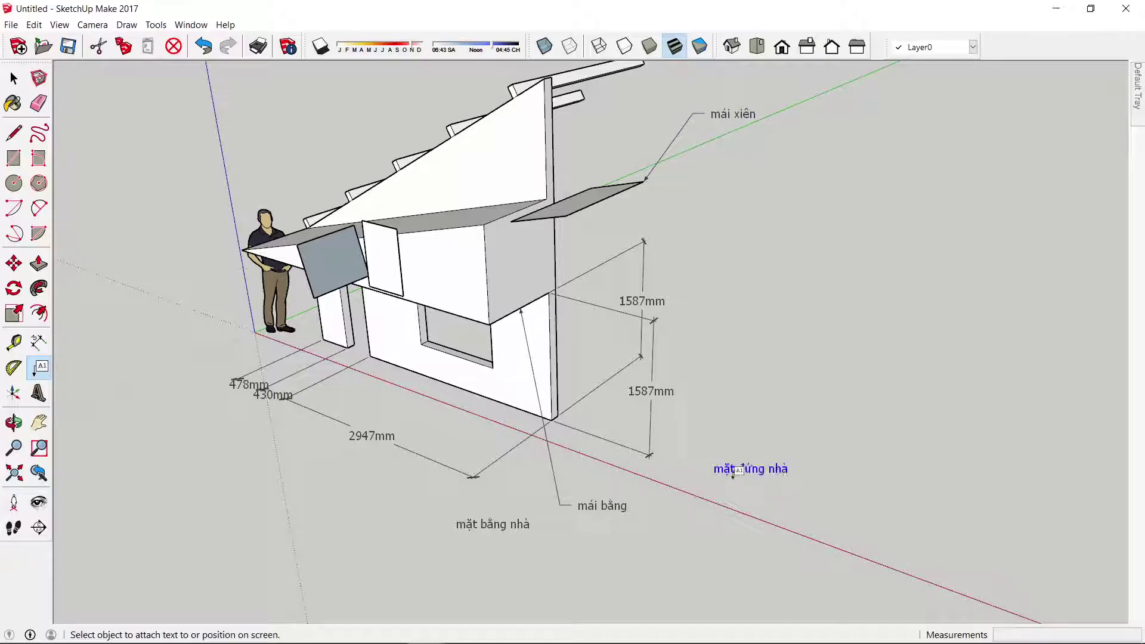
{"action": "left_click", "coordinate": [740, 470]}
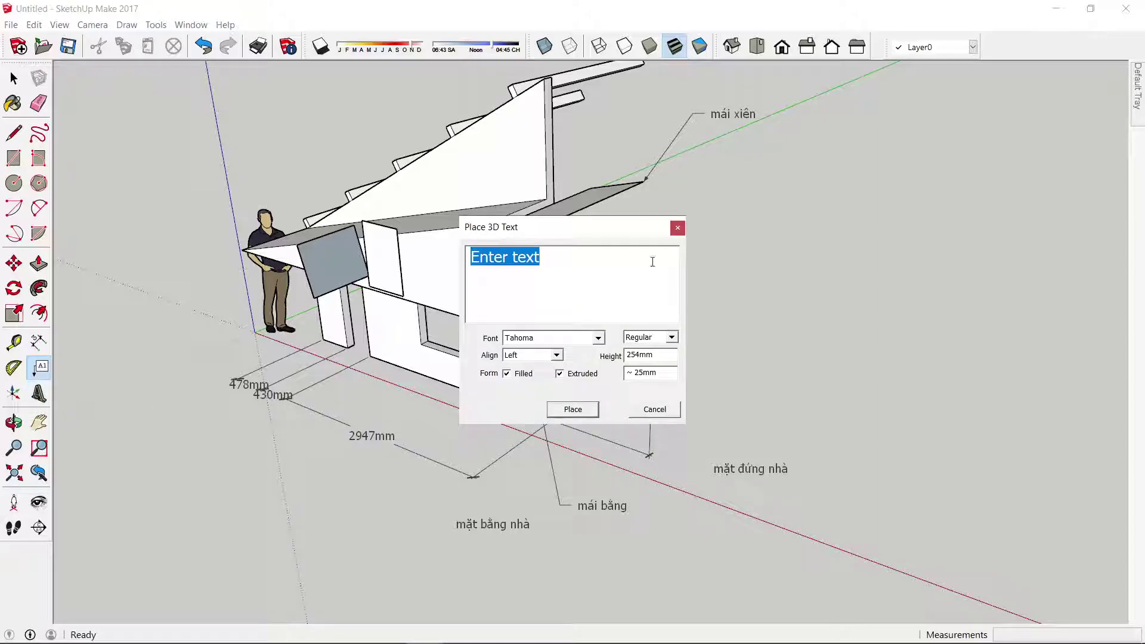
Enter 'nhà của tui' as 3D text in Arial Bold, aligned left
{"action": "left_click_drag", "start_coordinate": [580, 234], "coordinate": [887, 230]}
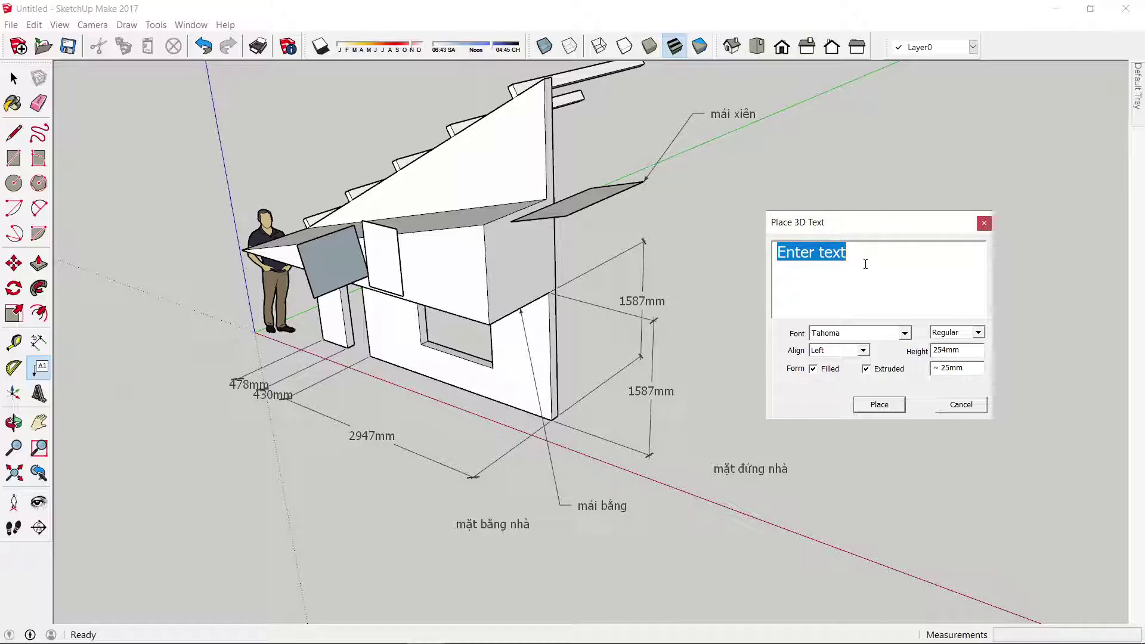
{"action": "type", "text": "n"}
{"action": "type", "text": "f c"}
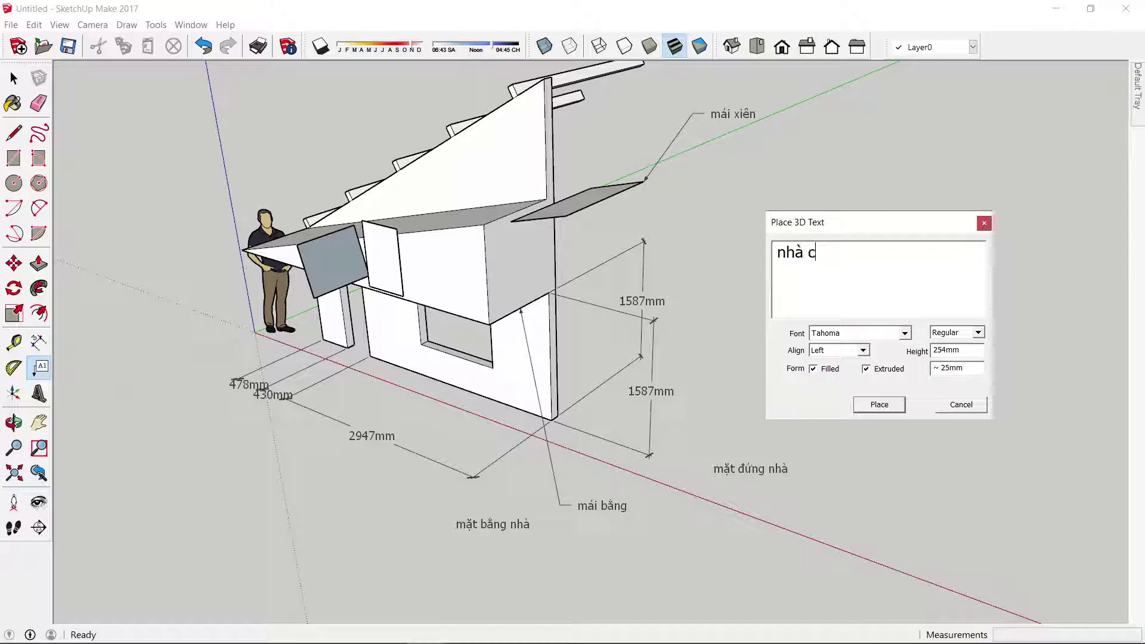
{"action": "type", "text": "tui"}
{"action": "left_click", "coordinate": [905, 333]}
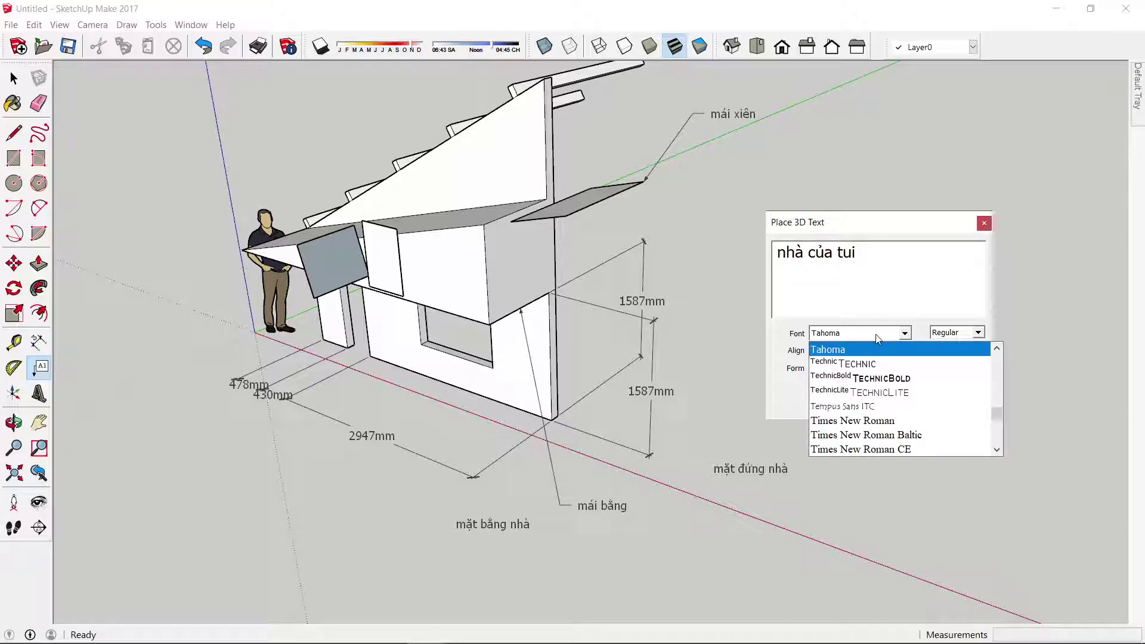
{"action": "key", "text": "a"}
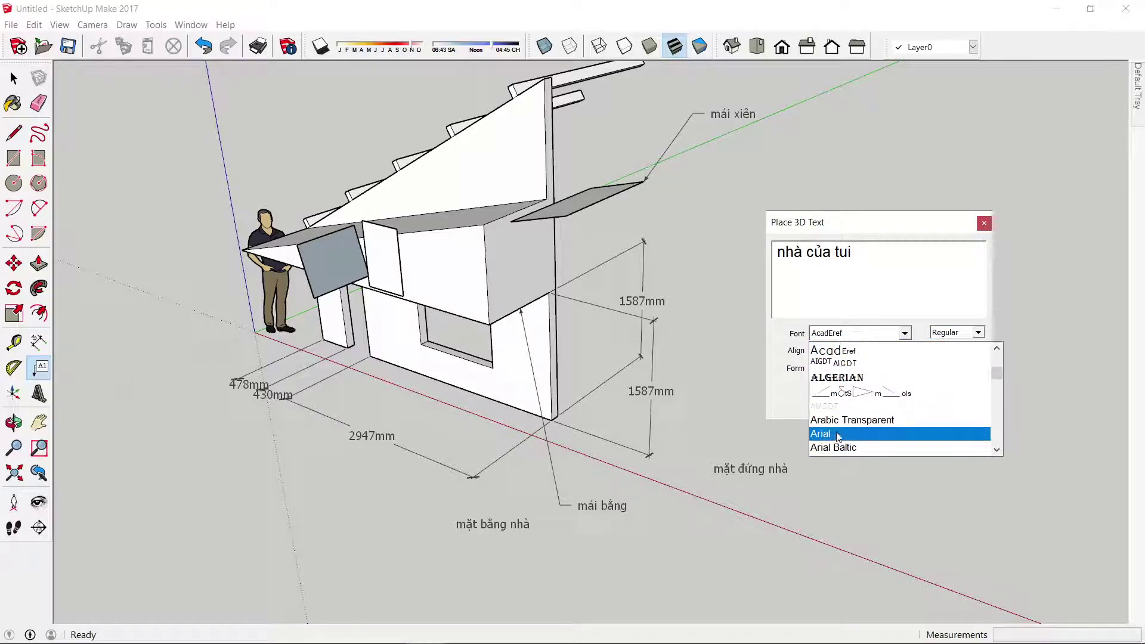
{"action": "left_click", "coordinate": [840, 435]}
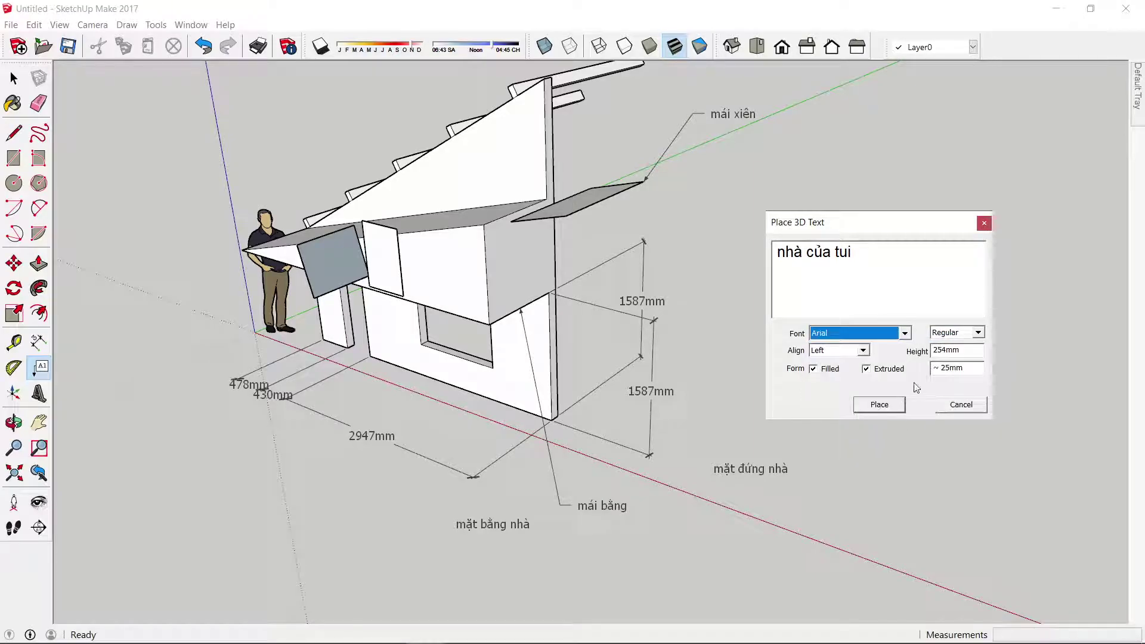
{"action": "left_click", "coordinate": [862, 352]}
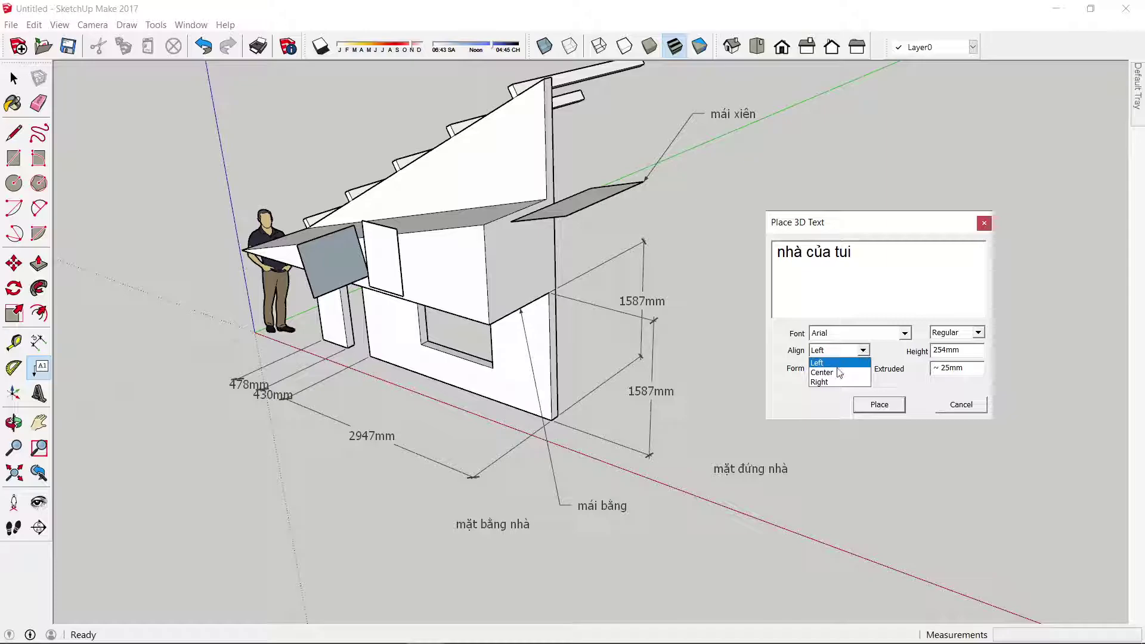
{"action": "left_click", "coordinate": [888, 356]}
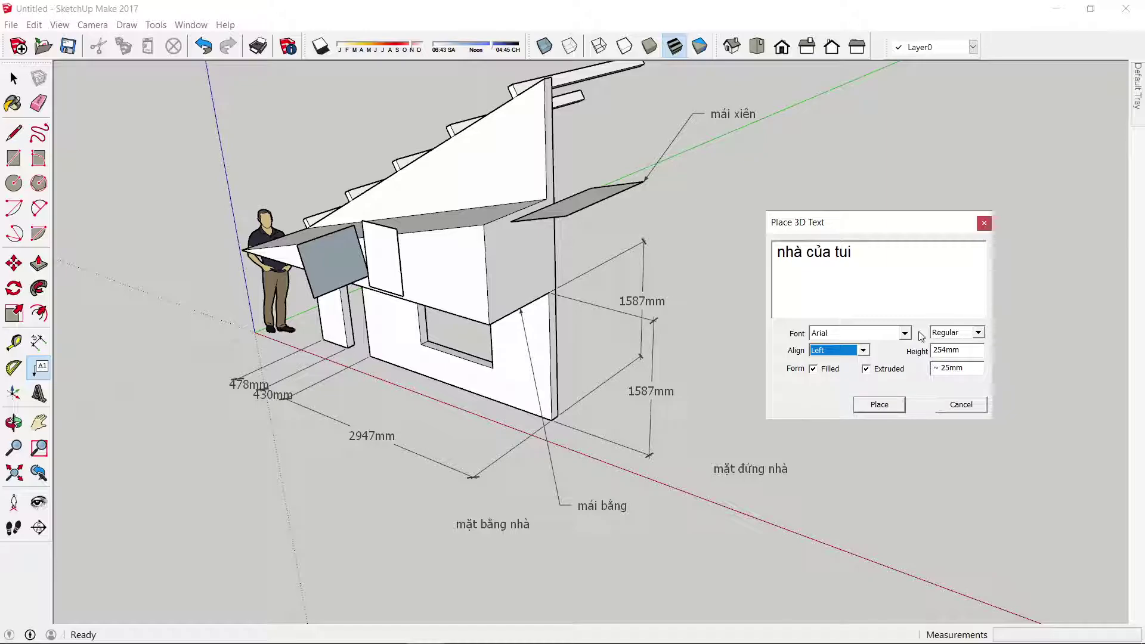
{"action": "left_click", "coordinate": [980, 333]}
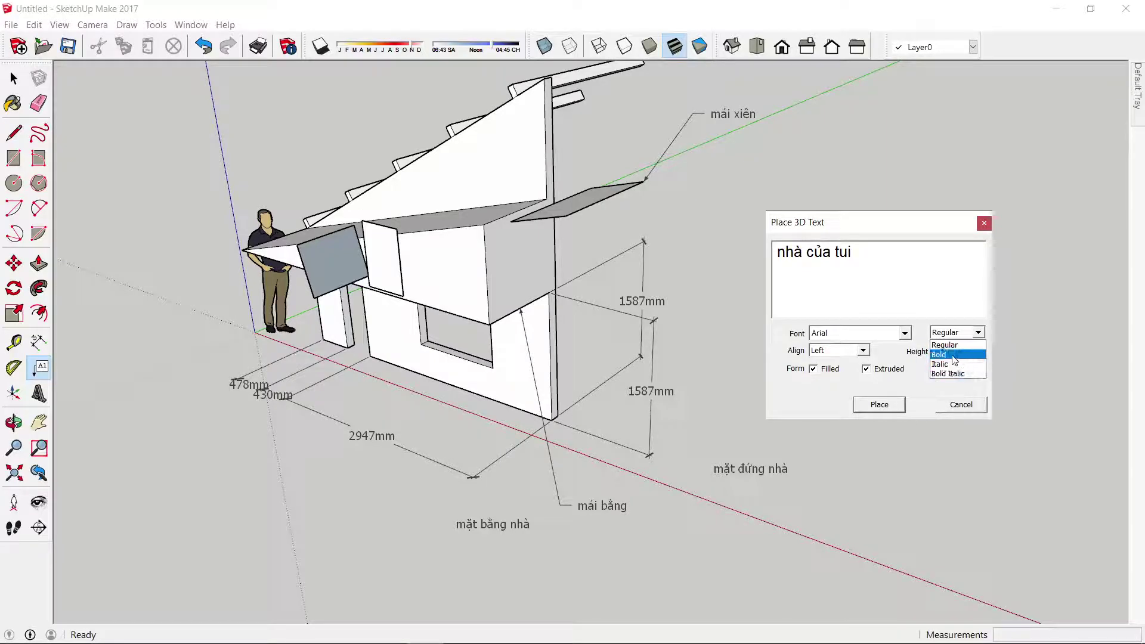
{"action": "left_click", "coordinate": [959, 355]}
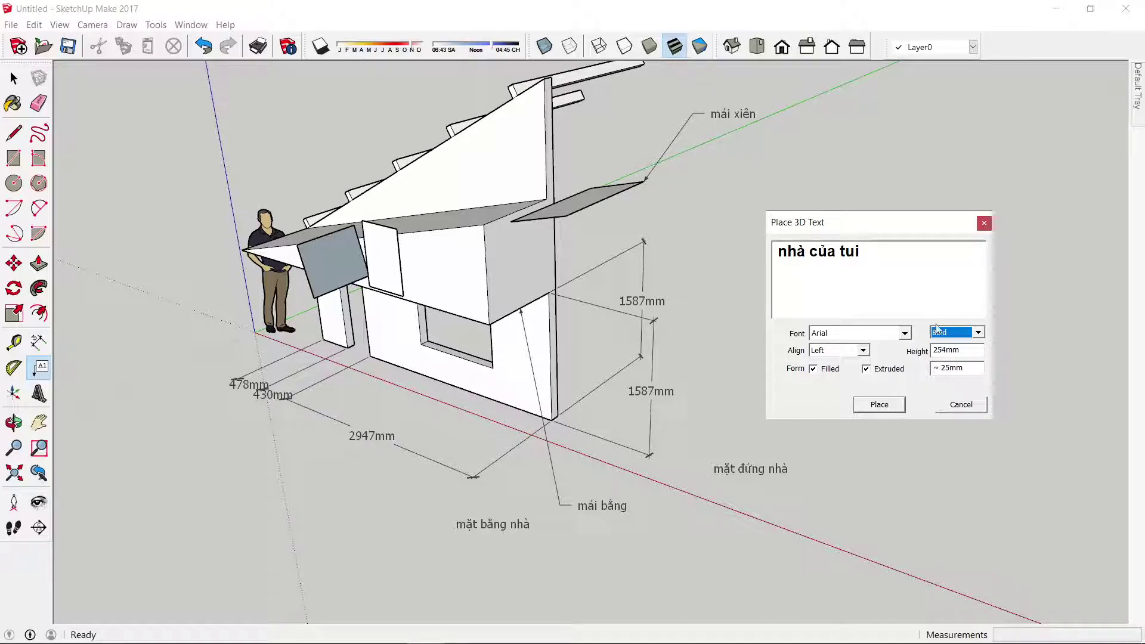
Drop the 'nhà của tui' 3D text on the ground right of the house and inspect it
{"action": "left_click", "coordinate": [882, 408]}
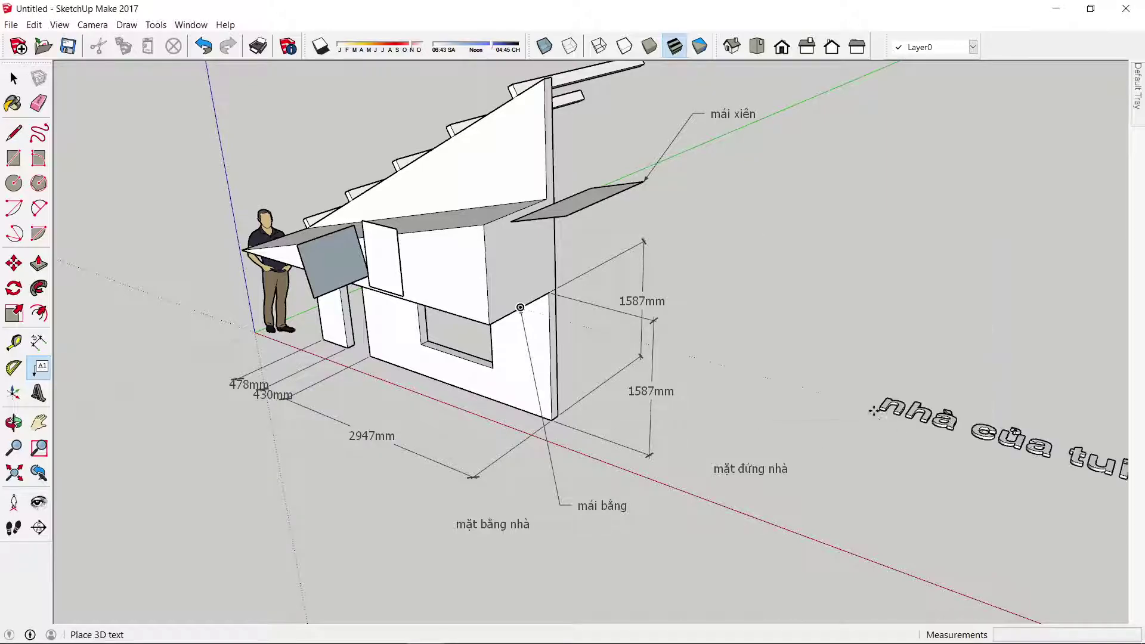
{"action": "left_click", "coordinate": [825, 409]}
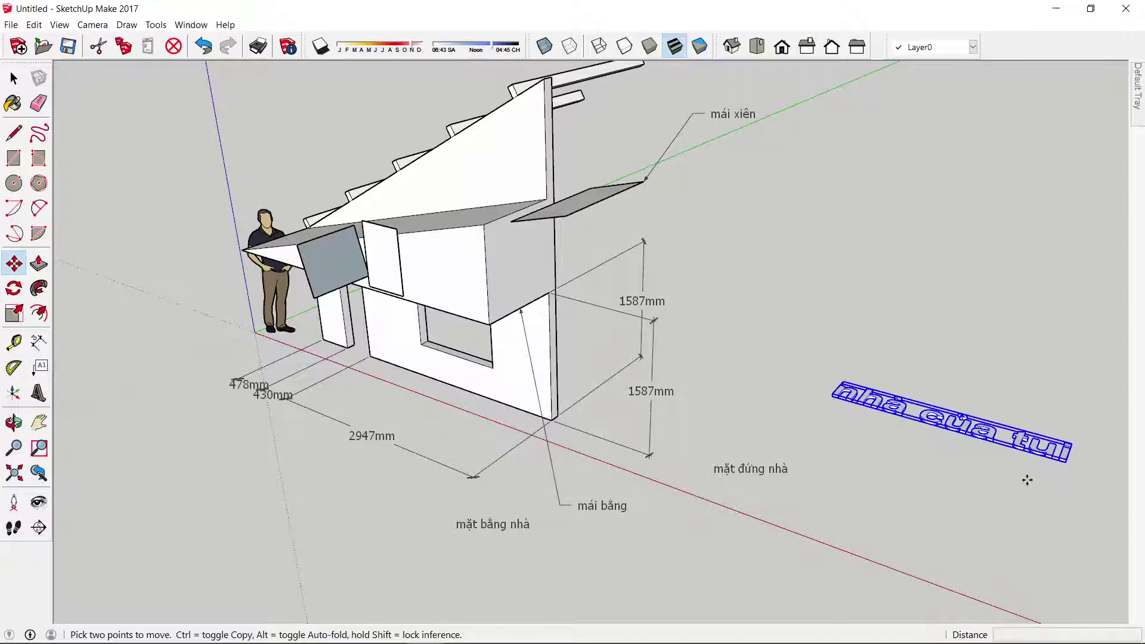
{"action": "scroll", "coordinate": [841, 404], "scroll_direction": "up", "scroll_amount": 3}
{"action": "scroll", "coordinate": [818, 412], "scroll_direction": "up", "scroll_amount": 2}
{"action": "mouse_move", "coordinate": [818, 412]}
{"action": "middle_mouse_down"}
{"action": "mouse_move", "coordinate": [756, 508]}
{"action": "mouse_move", "coordinate": [794, 423]}
{"action": "mouse_move", "coordinate": [682, 340]}
{"action": "mouse_move", "coordinate": [790, 248]}
{"action": "mouse_move", "coordinate": [859, 450]}
{"action": "mouse_move", "coordinate": [592, 403]}
{"action": "mouse_move", "coordinate": [811, 266]}
{"action": "mouse_move", "coordinate": [900, 371]}
{"action": "mouse_move", "coordinate": [724, 468]}
{"action": "mouse_move", "coordinate": [677, 318]}
{"action": "middle_mouse_up"}
{"action": "mouse_move", "coordinate": [677, 318]}
{"action": "left_mouse_down"}
{"action": "mouse_move", "coordinate": [912, 363]}
{"action": "mouse_move", "coordinate": [780, 468]}
{"action": "left_mouse_up"}
{"action": "mouse_move", "coordinate": [925, 431]}
{"action": "left_mouse_down"}
{"action": "mouse_move", "coordinate": [694, 405]}
{"action": "mouse_move", "coordinate": [907, 212]}
{"action": "mouse_move", "coordinate": [650, 409]}
{"action": "mouse_move", "coordinate": [670, 435]}
{"action": "mouse_move", "coordinate": [643, 415]}
{"action": "left_mouse_up"}
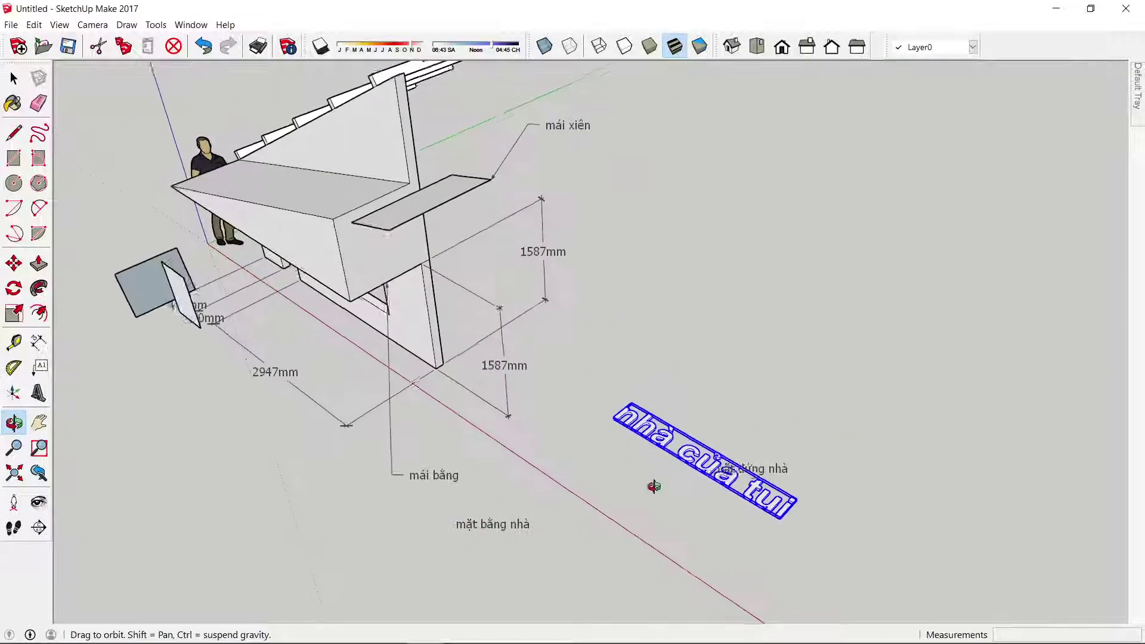
{"action": "scroll", "coordinate": [650, 486], "scroll_direction": "up", "scroll_amount": 2}
{"action": "scroll", "coordinate": [603, 440], "scroll_direction": "up", "scroll_amount": 4}
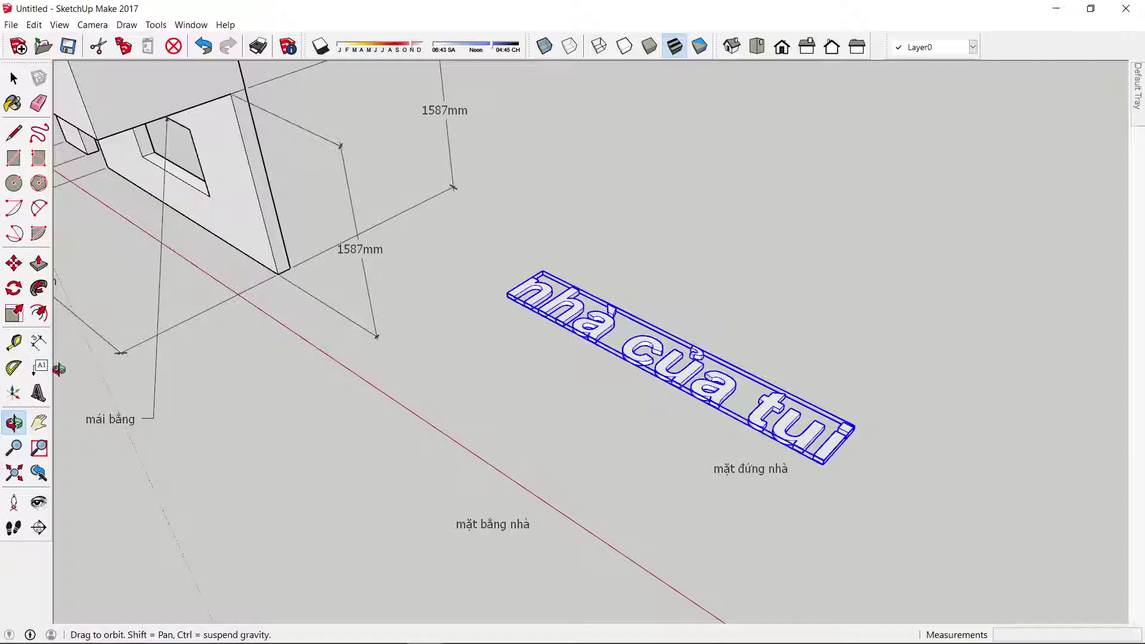
Place a flat, non-extruded 3D text reading 'Enter text' beside the 'nhà của tui' text
{"action": "left_click", "coordinate": [37, 395]}
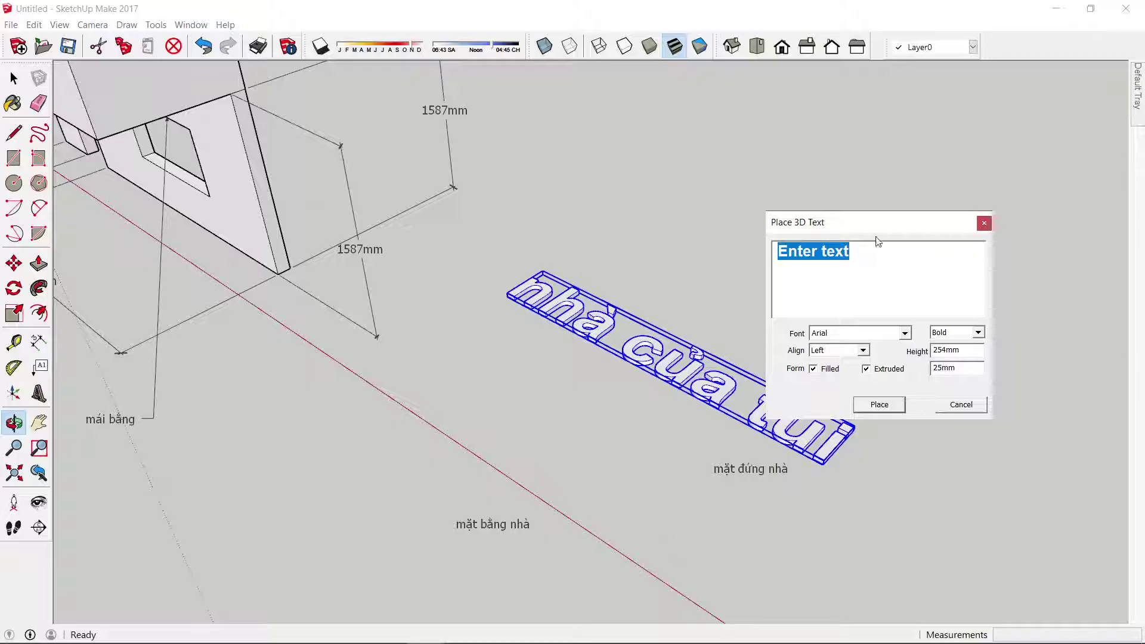
{"action": "left_click_drag", "start_coordinate": [862, 222], "coordinate": [855, 170]}
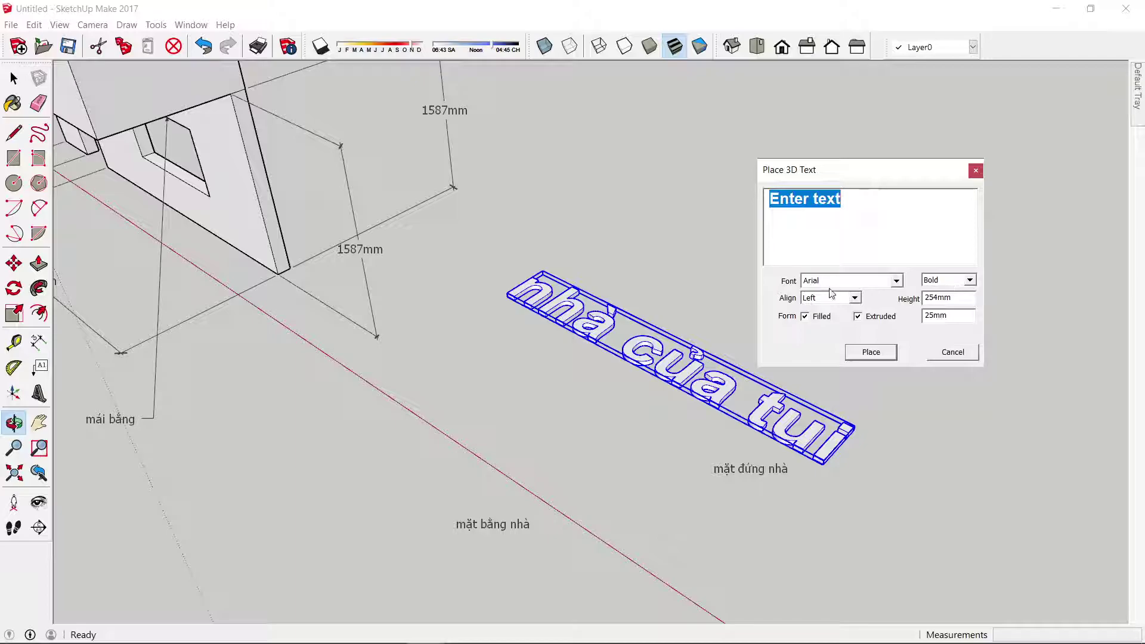
{"action": "left_click", "coordinate": [858, 317]}
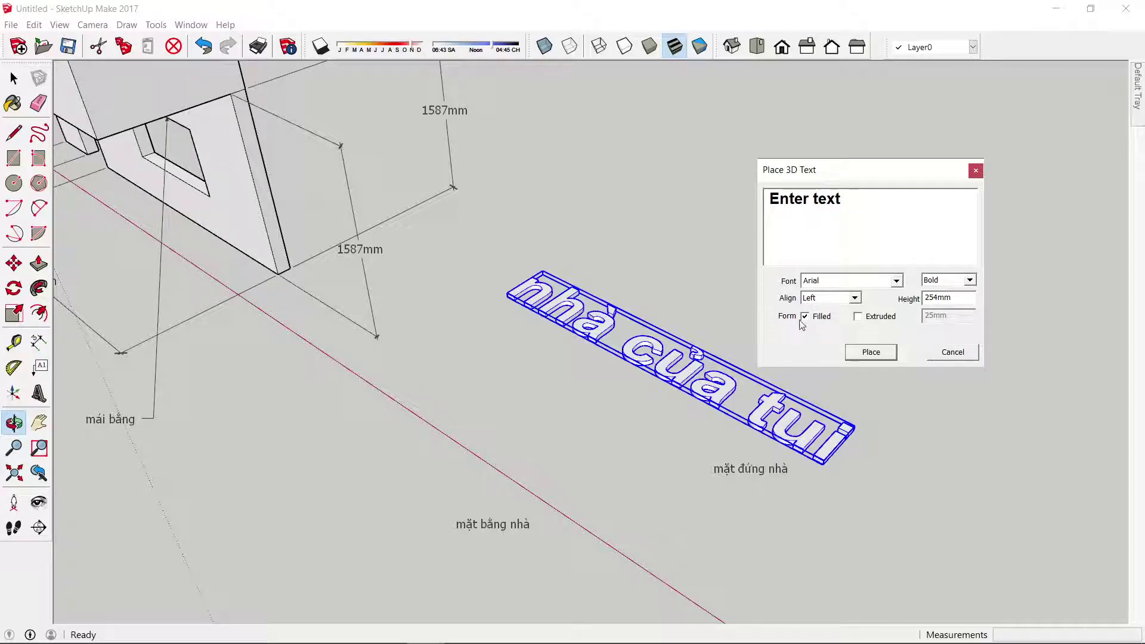
{"action": "left_click", "coordinate": [880, 354]}
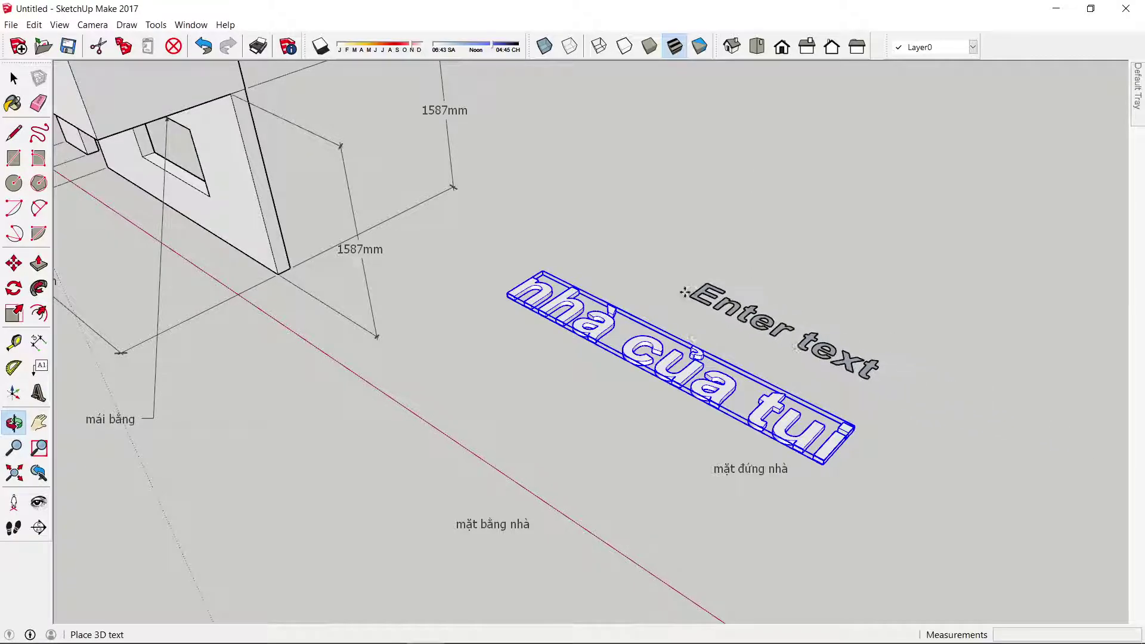
{"action": "left_click", "coordinate": [636, 273]}
{"action": "scroll", "coordinate": [762, 281], "scroll_direction": "up", "scroll_amount": 3}
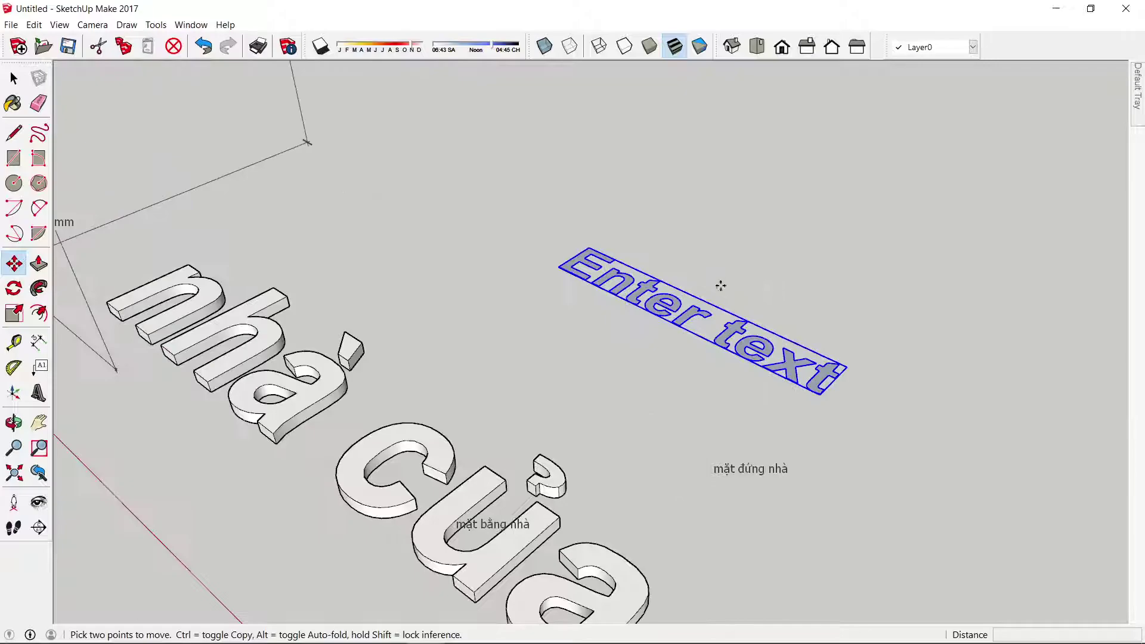
{"action": "scroll", "coordinate": [718, 286], "scroll_direction": "up", "scroll_amount": 2}
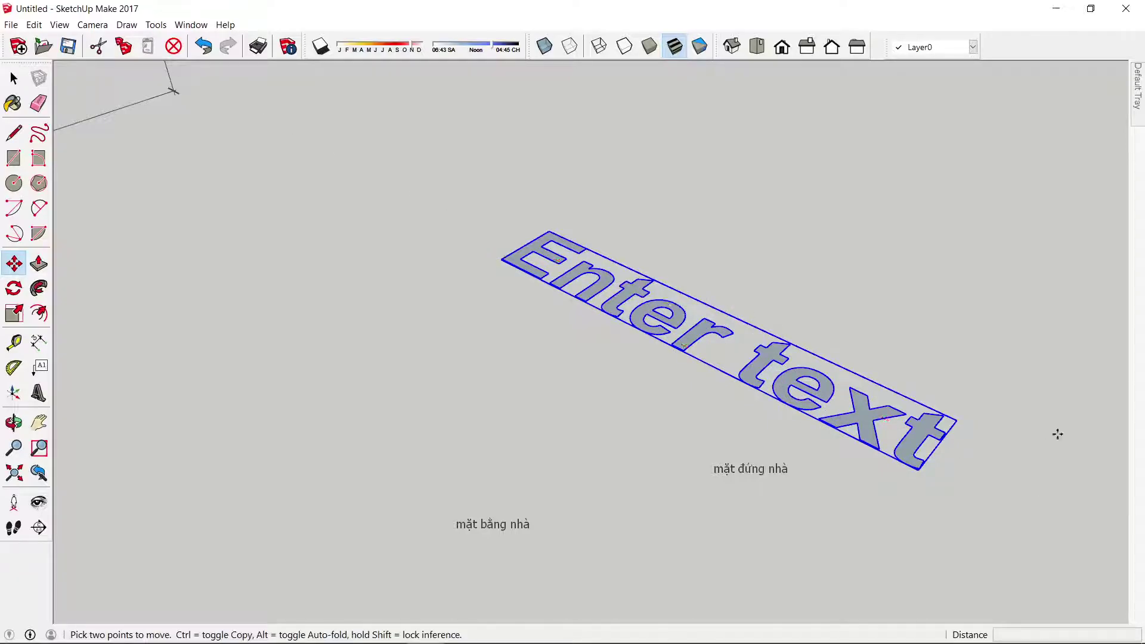
{"action": "key", "text": "space"}
{"action": "scroll", "coordinate": [502, 391], "scroll_direction": "down", "scroll_amount": 1}
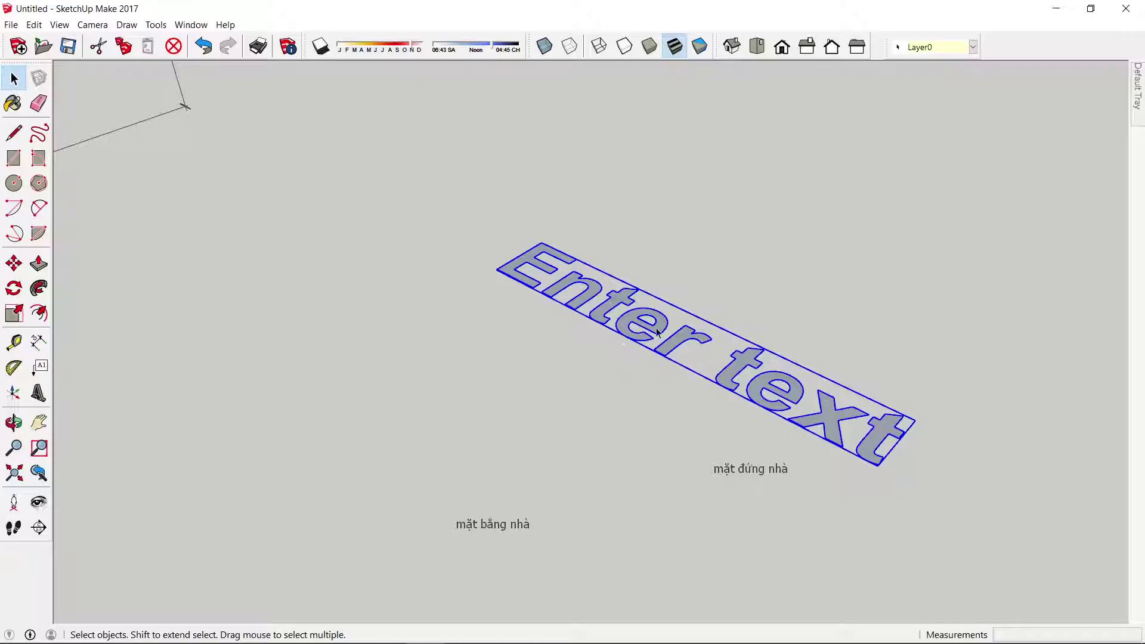
Inside the flat text group, push/pull the e and t letters up into solids
{"action": "double_click", "coordinate": [625, 328]}
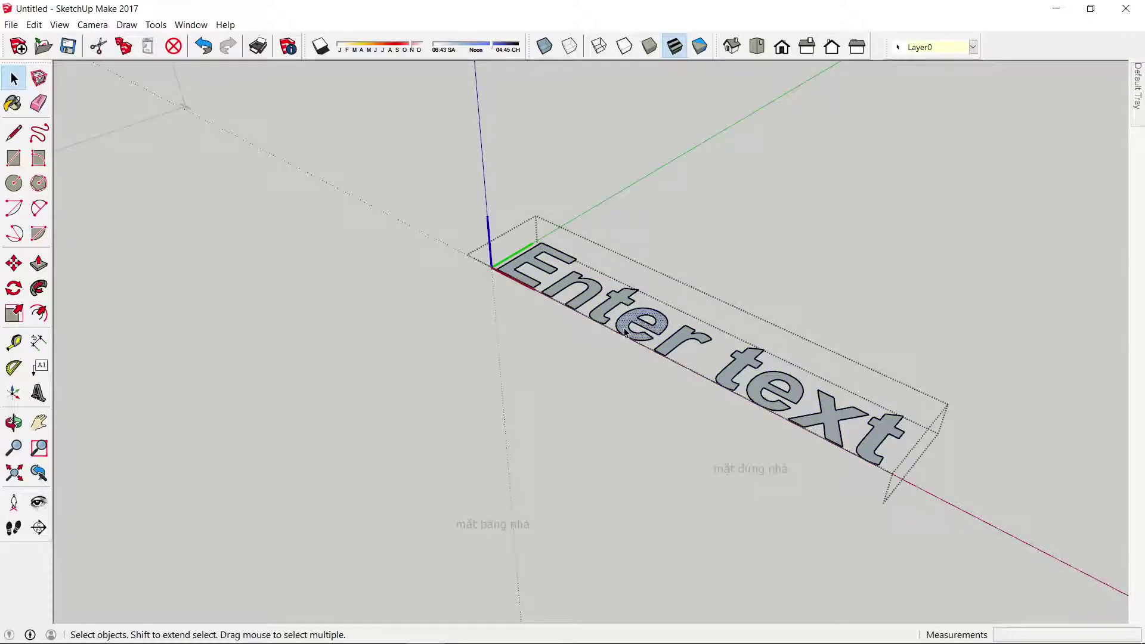
{"action": "key", "text": "p"}
{"action": "left_click", "coordinate": [625, 332]}
{"action": "left_click", "coordinate": [650, 296]}
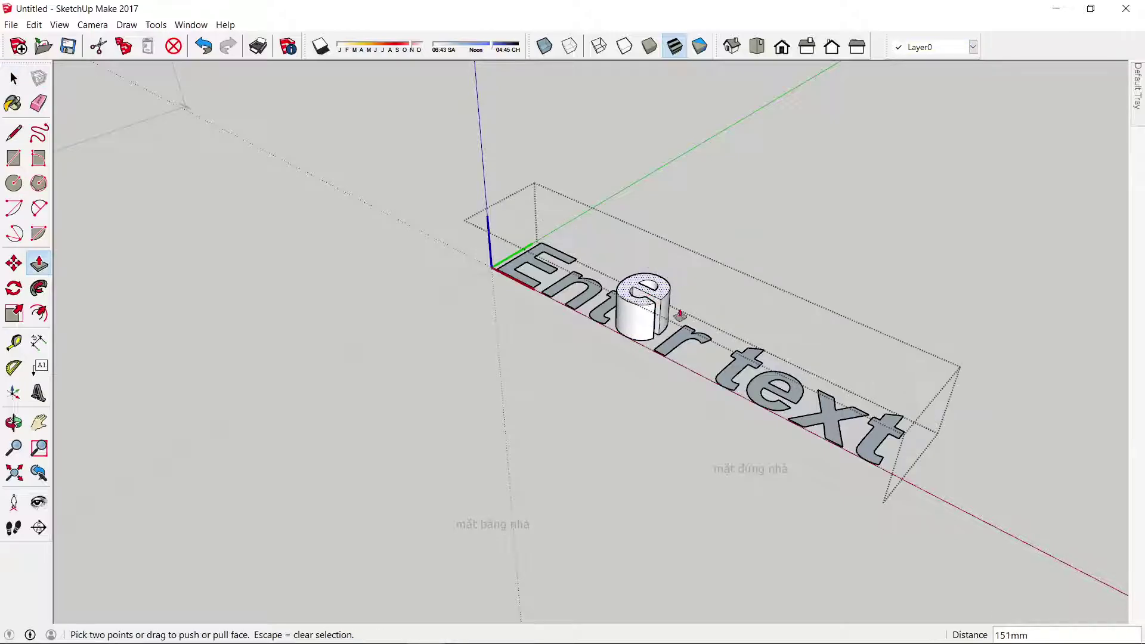
{"action": "key", "text": "space"}
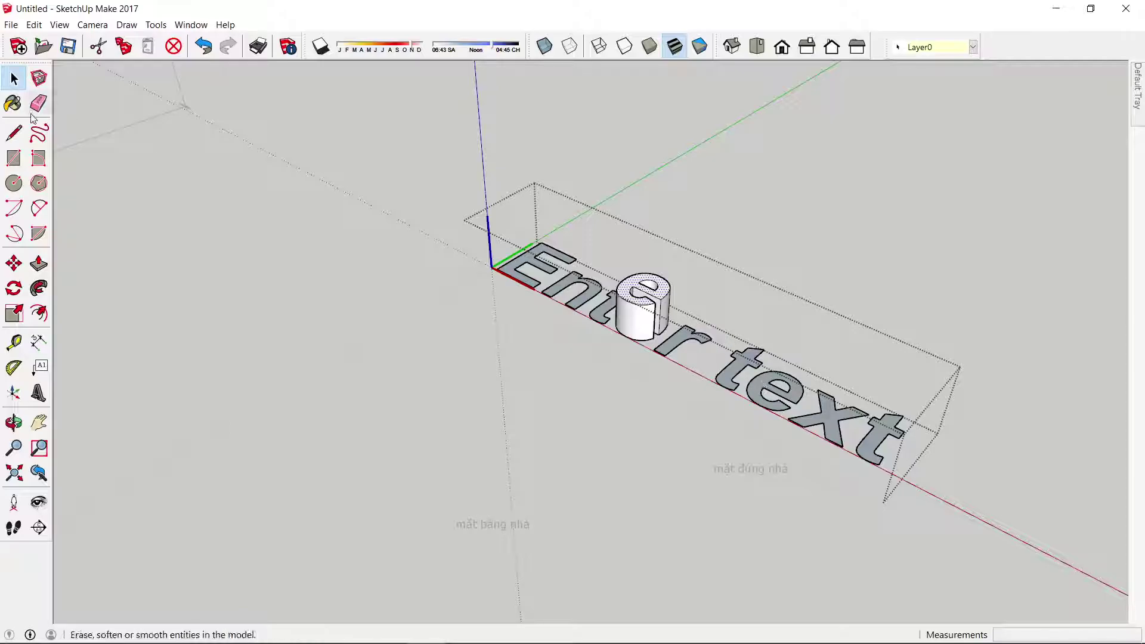
{"action": "left_click", "coordinate": [737, 377]}
{"action": "key", "text": "p"}
{"action": "left_click_drag", "start_coordinate": [736, 377], "coordinate": [740, 325]}
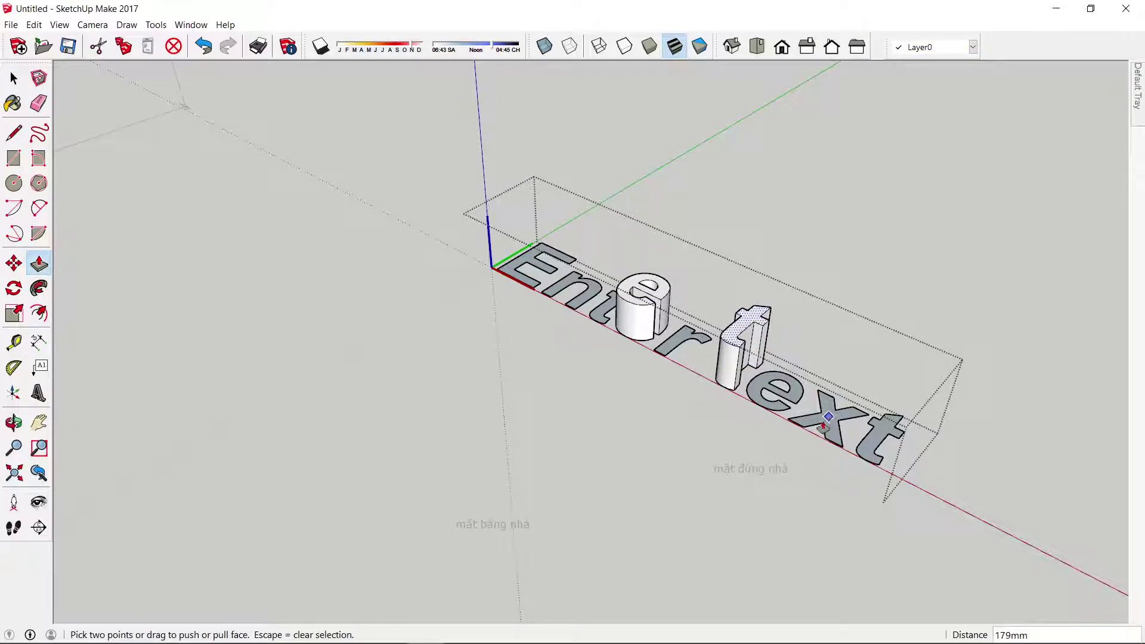
{"action": "left_click_drag", "start_coordinate": [838, 420], "coordinate": [847, 395]}
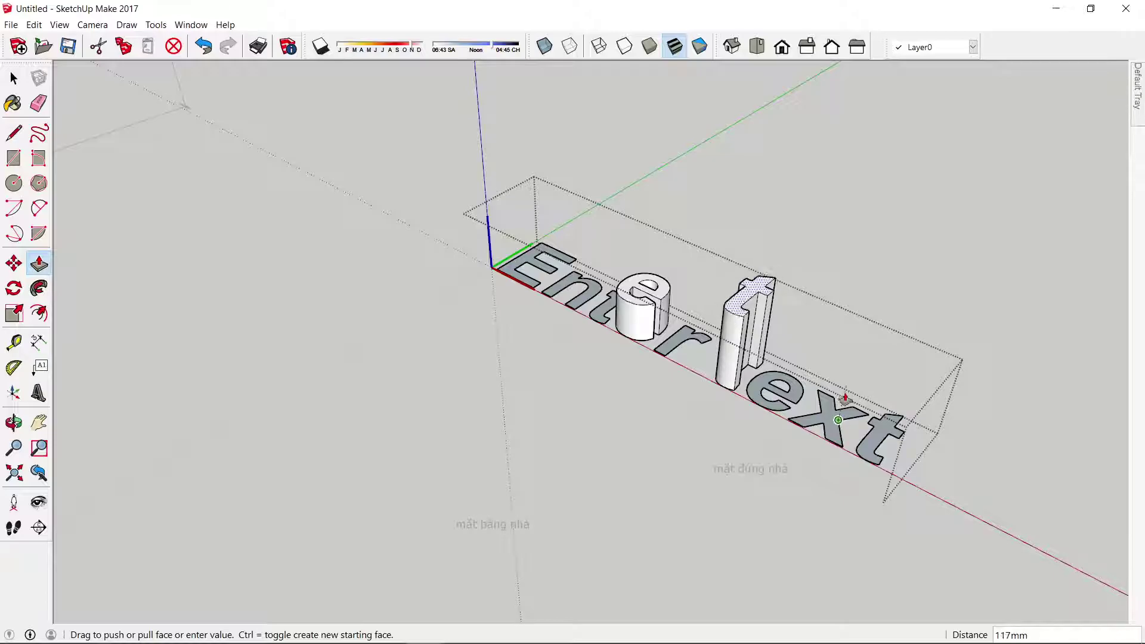
{"action": "key", "text": "Escape"}
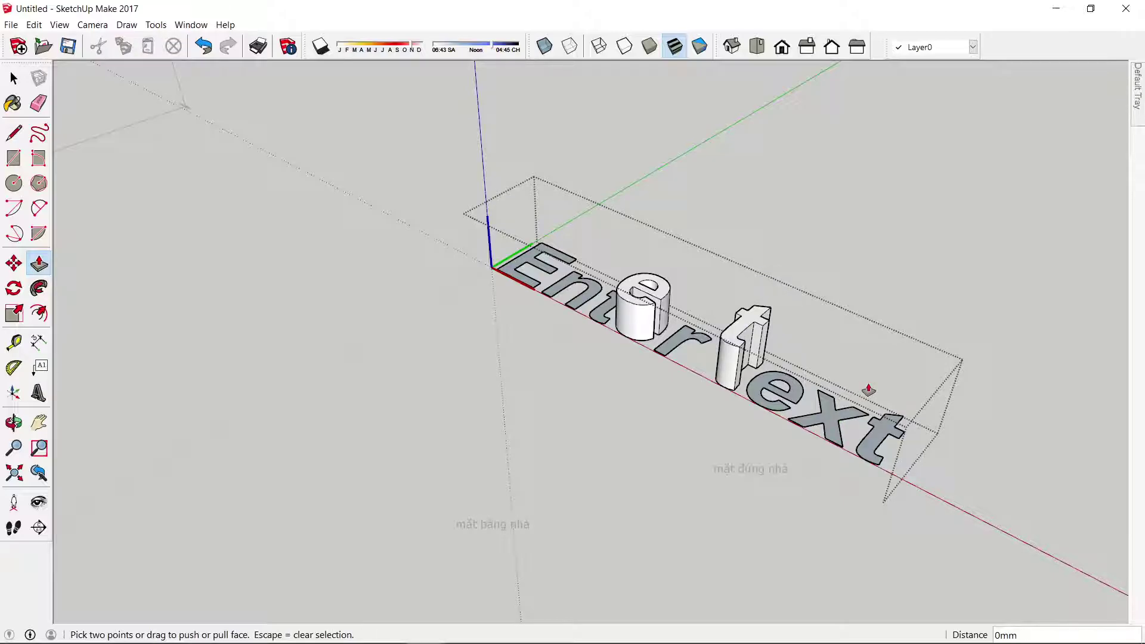
{"action": "key", "text": "space"}
Raise the x letter into a solid and exit the text group
{"action": "left_click", "coordinate": [828, 423]}
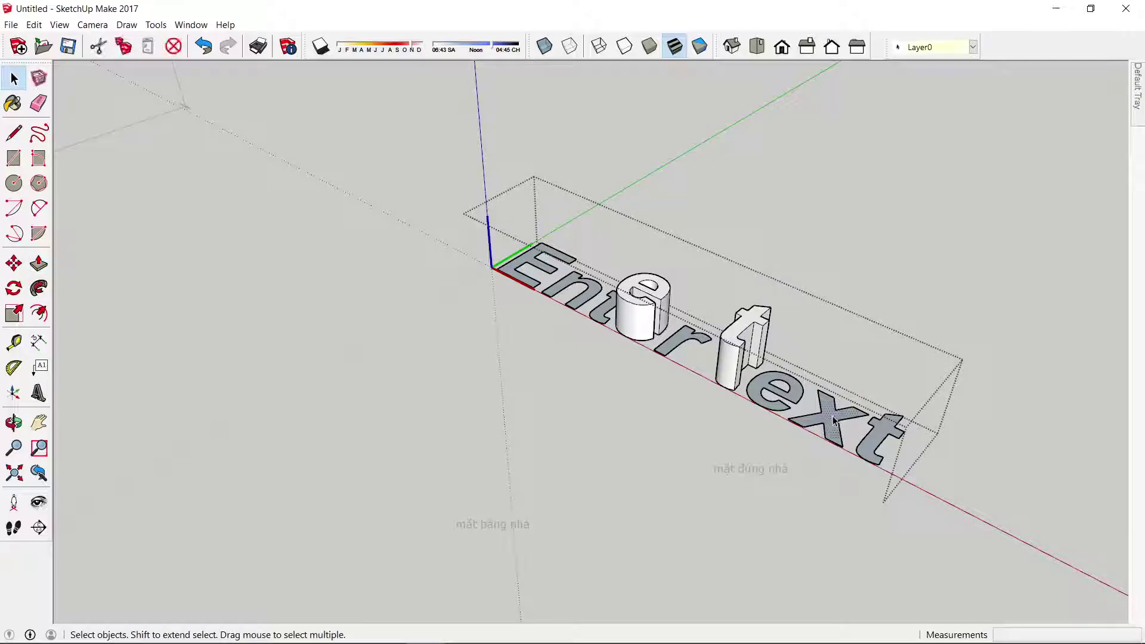
{"action": "key", "text": "p"}
{"action": "left_click_drag", "start_coordinate": [830, 422], "coordinate": [853, 373]}
{"action": "key", "text": "space"}
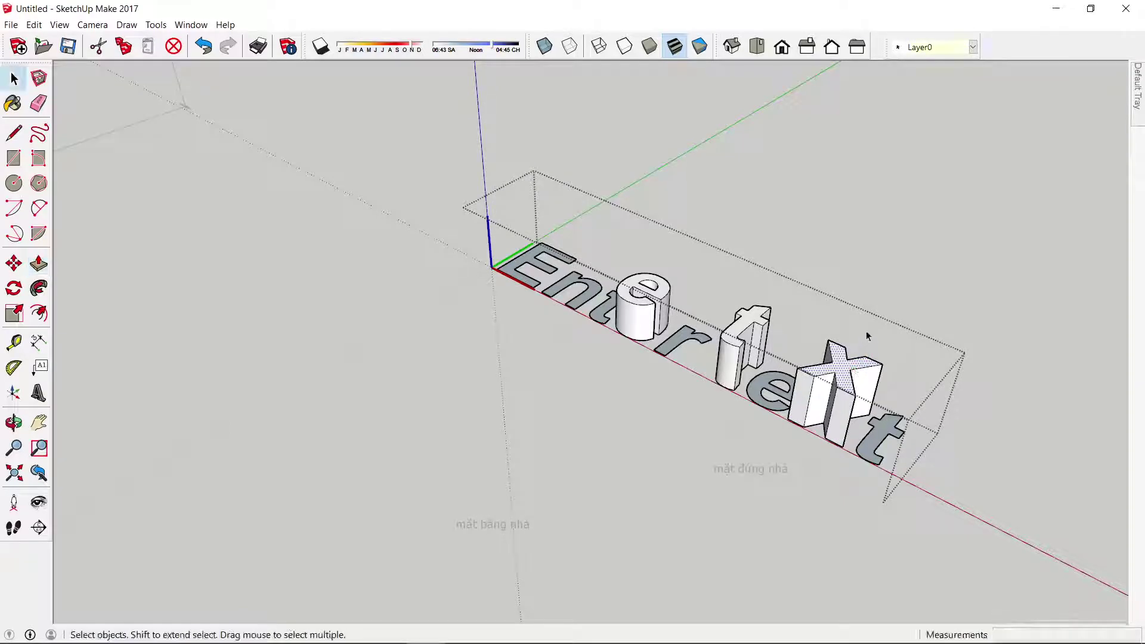
{"action": "left_click", "coordinate": [985, 175]}
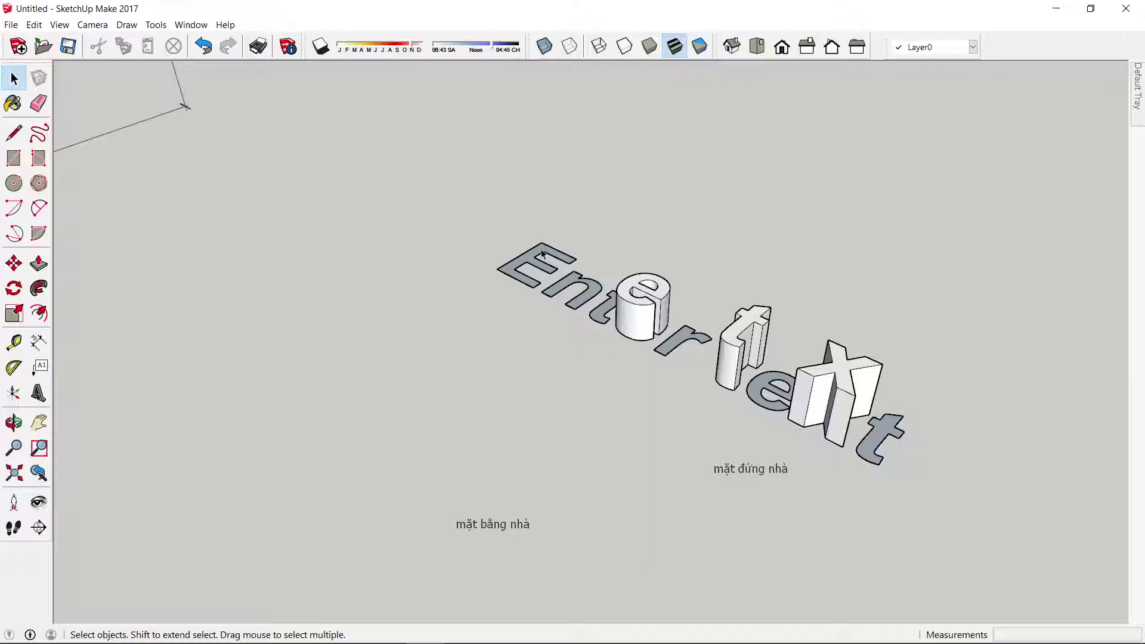
{"action": "scroll", "coordinate": [334, 403], "scroll_direction": "down", "scroll_amount": 1}
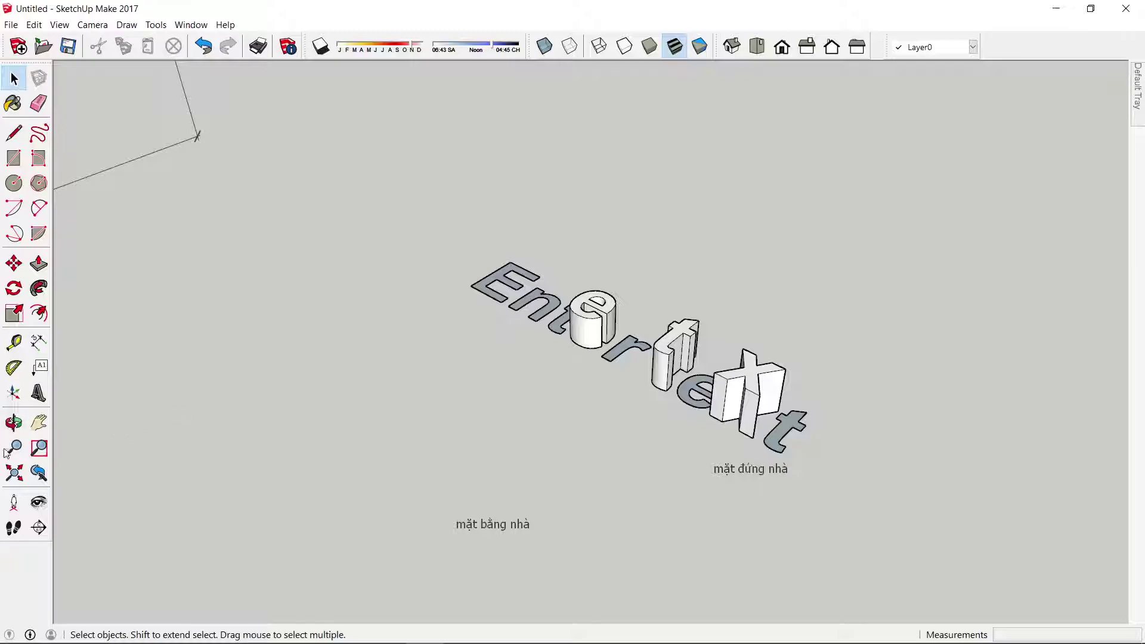
Place an unfilled, outline-only 'Enter text' 3D text beside the other text pieces
{"action": "left_click", "coordinate": [38, 394]}
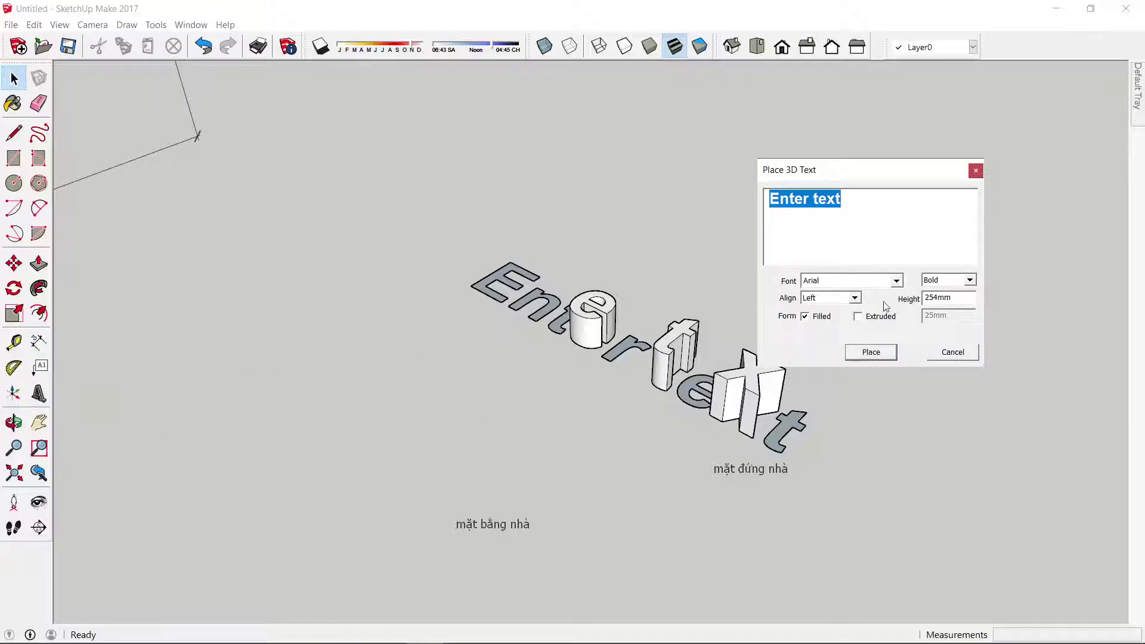
{"action": "left_click", "coordinate": [806, 317]}
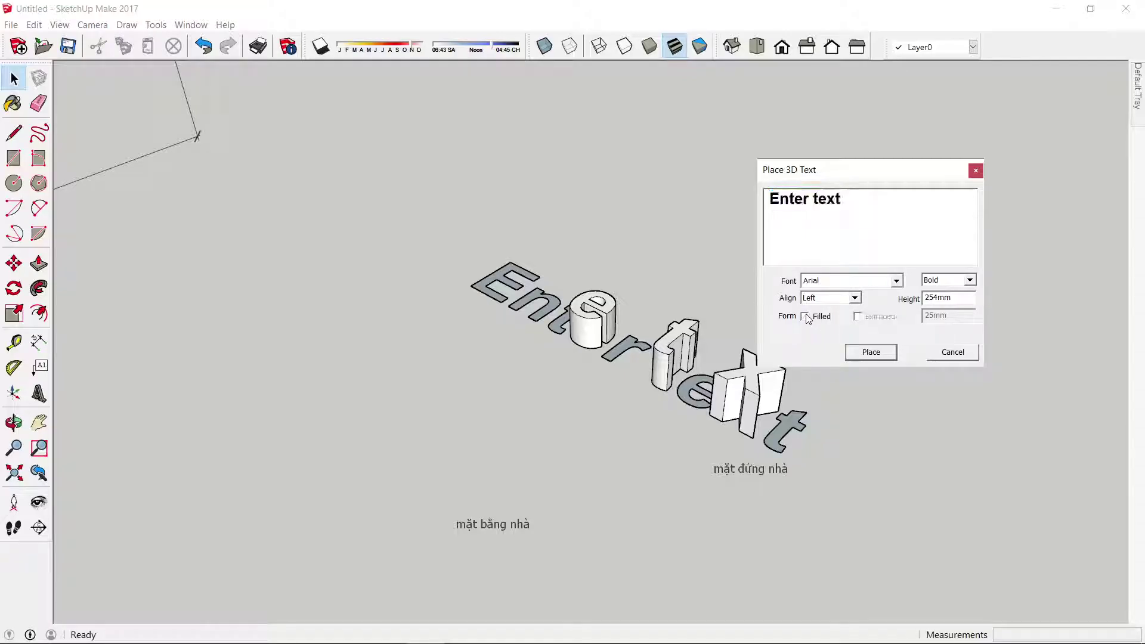
{"action": "left_click", "coordinate": [872, 352]}
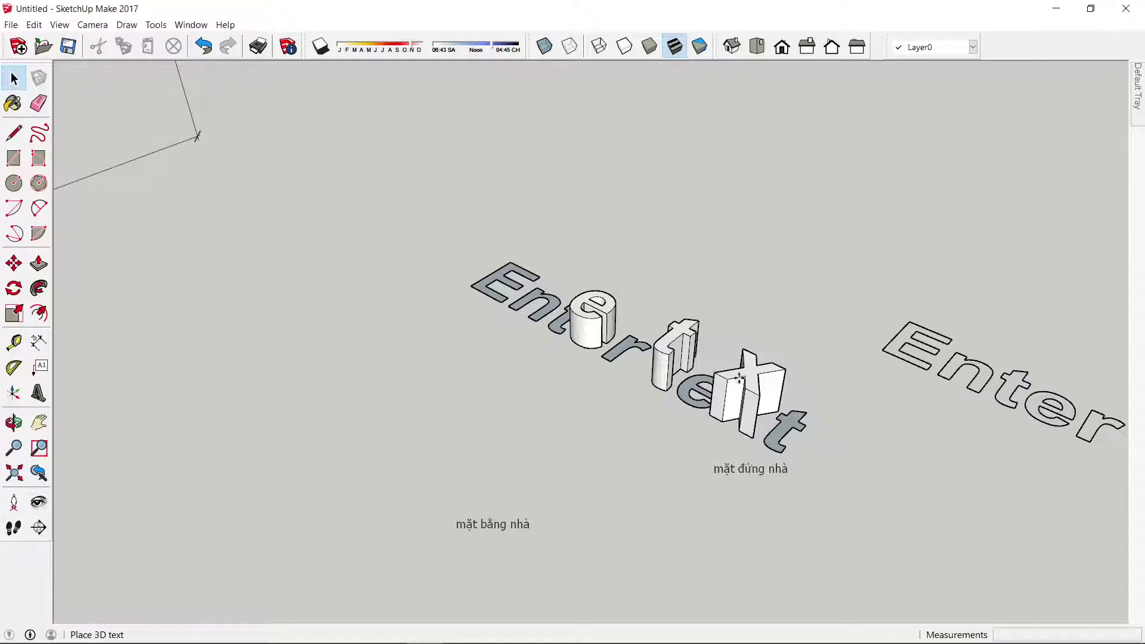
{"action": "left_click", "coordinate": [322, 309]}
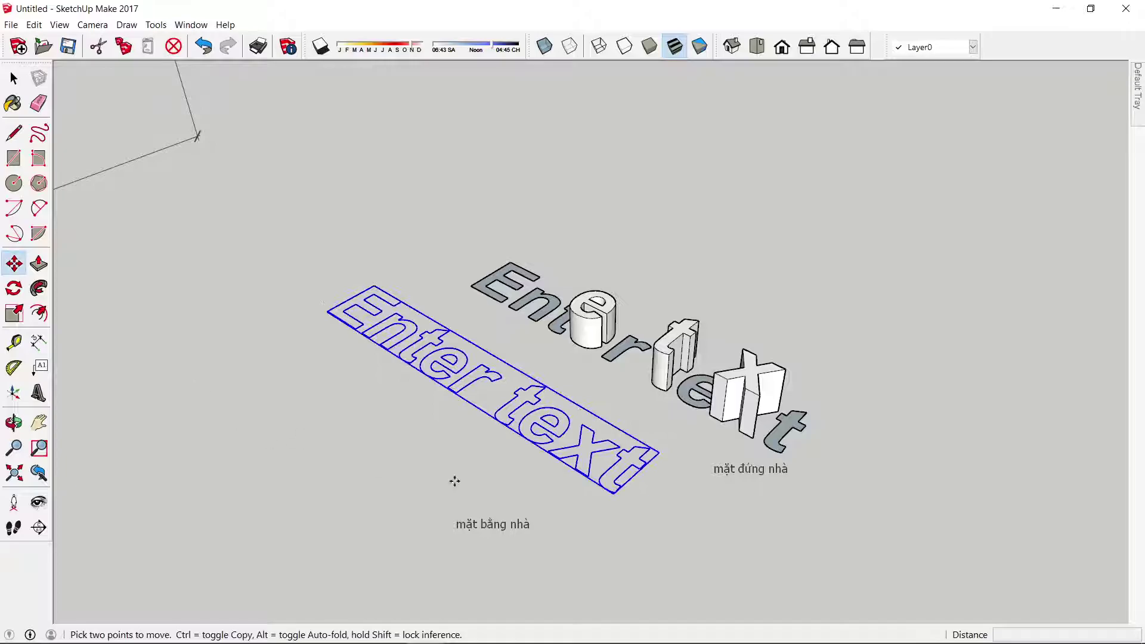
{"action": "key", "text": "space"}
{"action": "left_click", "coordinate": [409, 417]}
Zoom the view in and out to look over all the text pieces beside the house
{"action": "scroll", "coordinate": [477, 417], "scroll_direction": "up", "scroll_amount": 1}
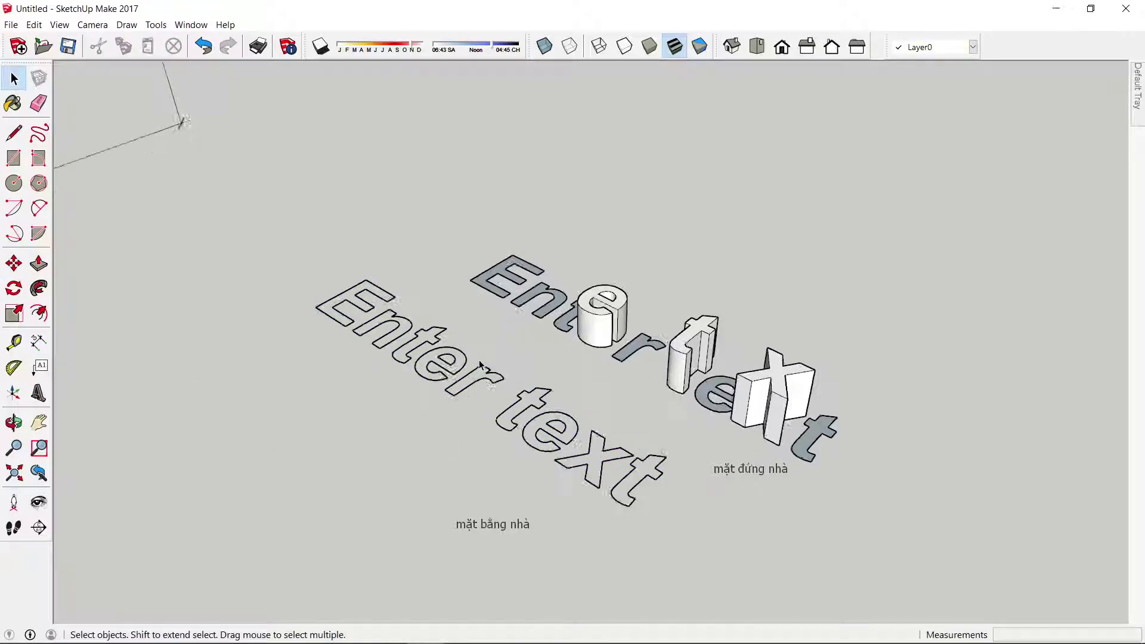
{"action": "scroll", "coordinate": [539, 416], "scroll_direction": "up", "scroll_amount": 1}
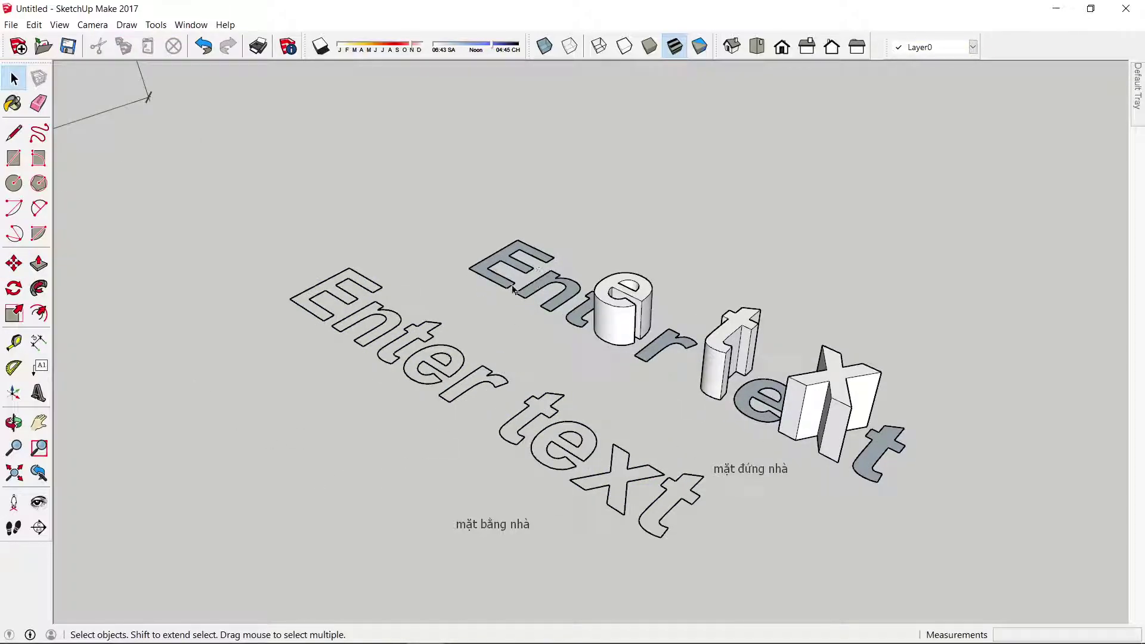
{"action": "scroll", "coordinate": [621, 427], "scroll_direction": "down", "scroll_amount": 1}
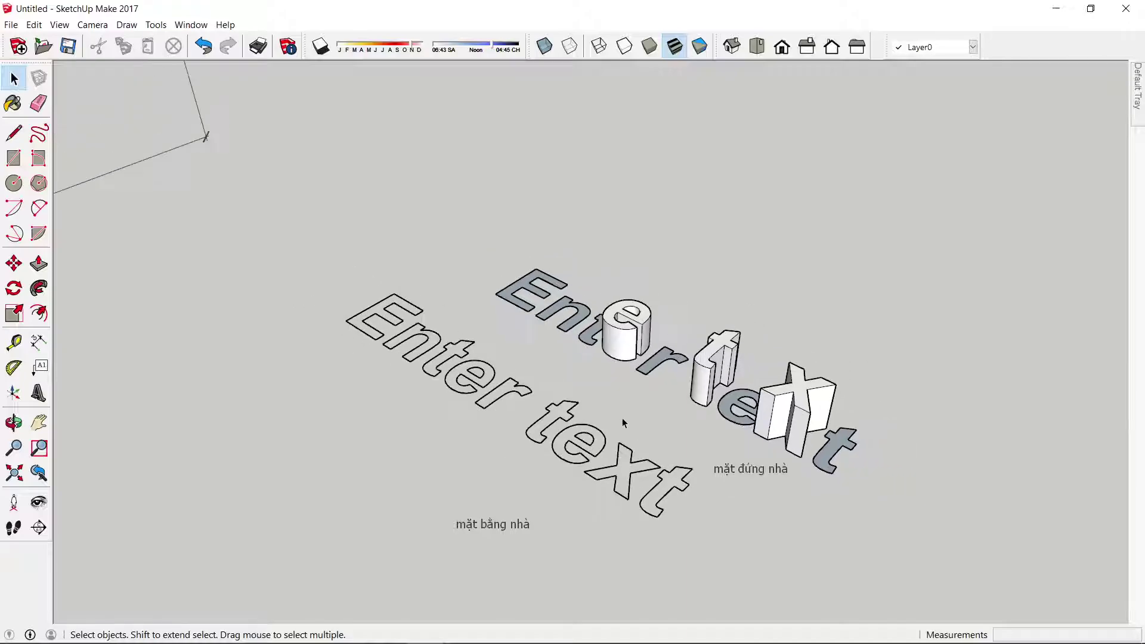
{"action": "scroll", "coordinate": [622, 427], "scroll_direction": "down", "scroll_amount": 2}
{"action": "scroll", "coordinate": [361, 486], "scroll_direction": "down", "scroll_amount": 2}
{"action": "scroll", "coordinate": [583, 416], "scroll_direction": "down", "scroll_amount": 1}
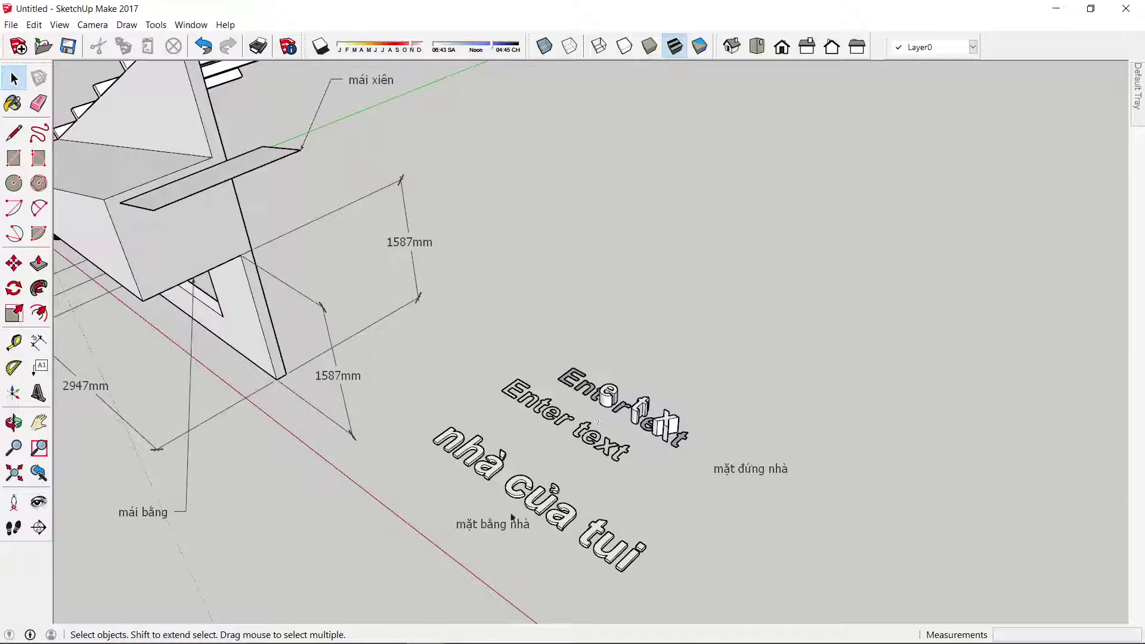
{"action": "scroll", "coordinate": [331, 467], "scroll_direction": "up", "scroll_amount": 1}
{"action": "scroll", "coordinate": [521, 455], "scroll_direction": "up", "scroll_amount": 2}
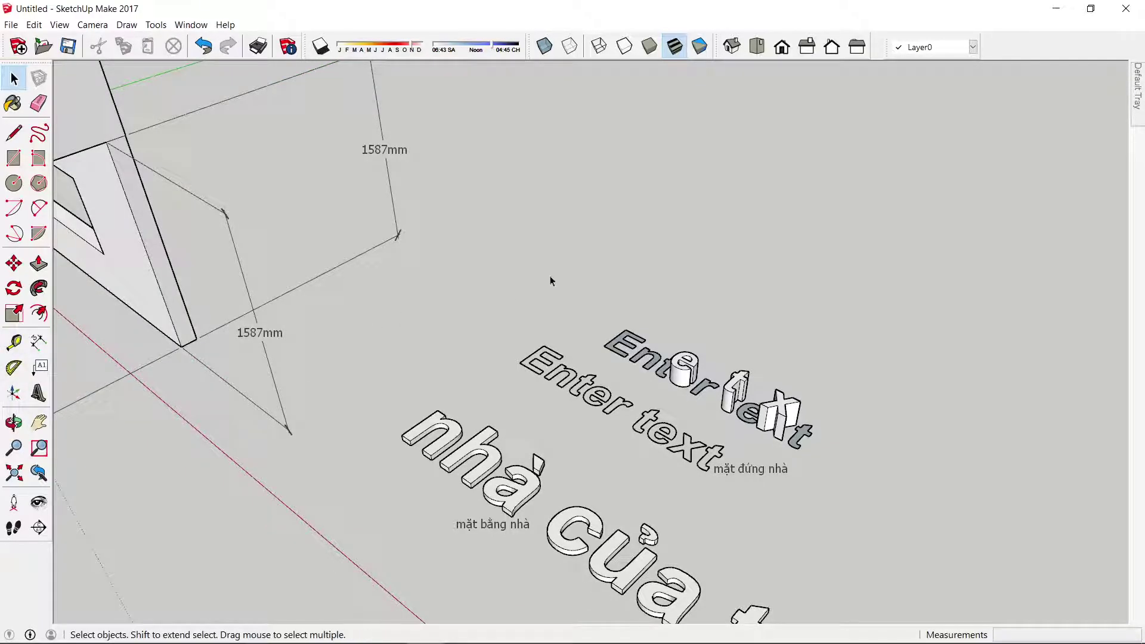
{"action": "scroll", "coordinate": [560, 278], "scroll_direction": "down", "scroll_amount": 1}
{"action": "scroll", "coordinate": [564, 289], "scroll_direction": "down", "scroll_amount": 1}
{"action": "scroll", "coordinate": [632, 263], "scroll_direction": "down", "scroll_amount": 1}
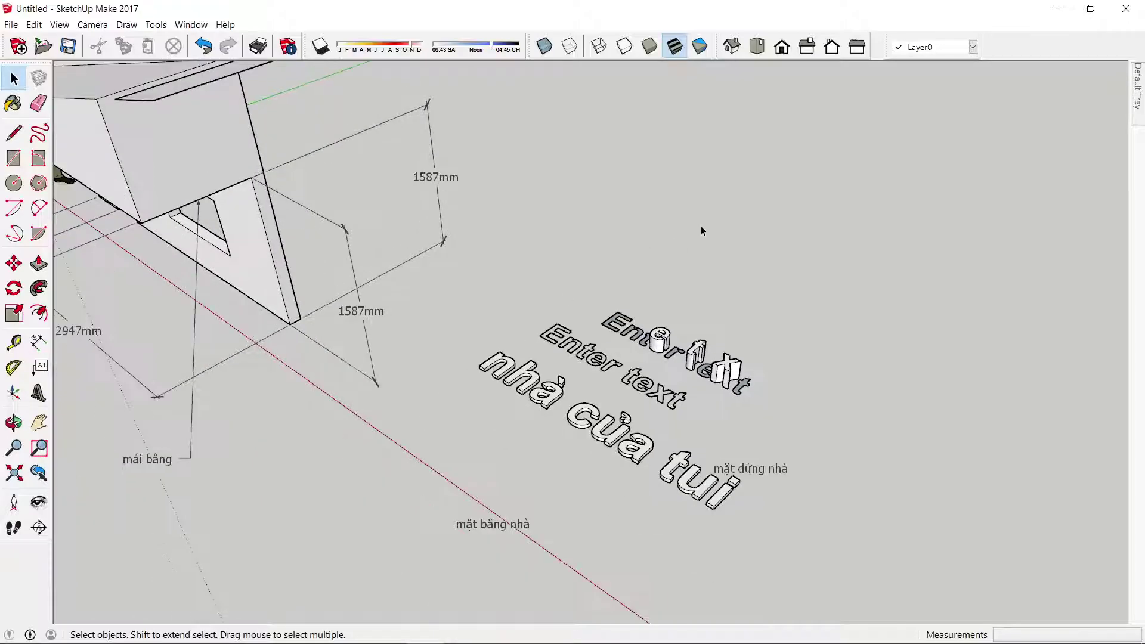